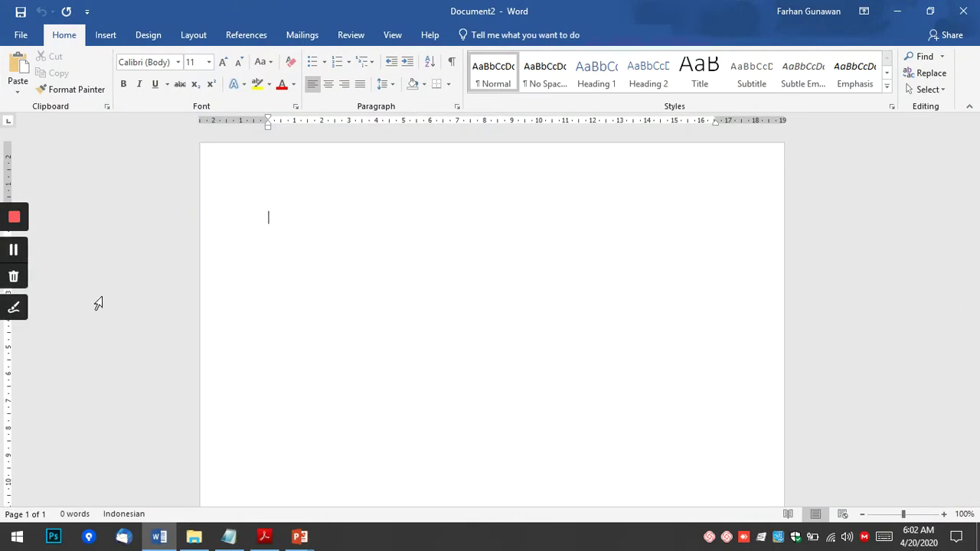
# Check the reference contents PDF, then type the DAFTAR ISI heading in Word.
pyautogui.click(264, 536)
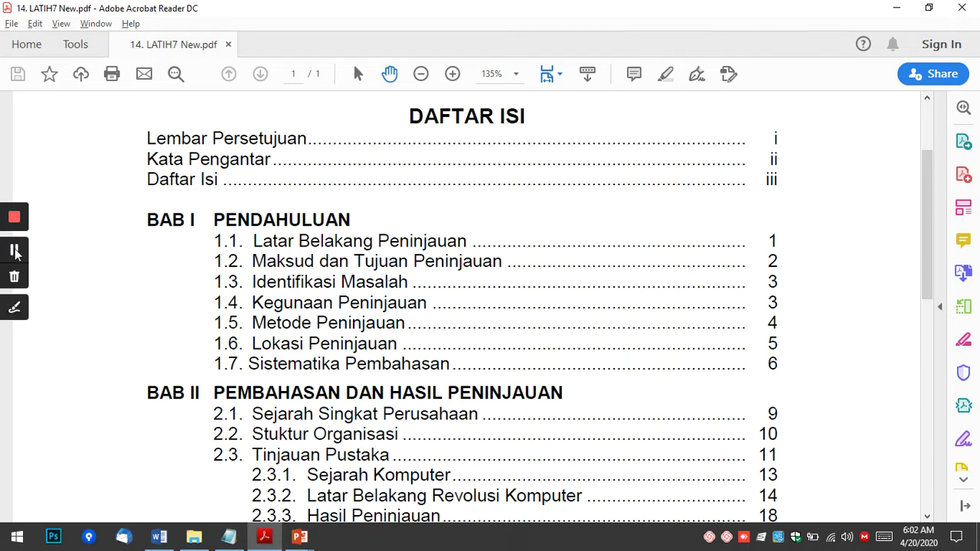
pyautogui.click(17, 250)
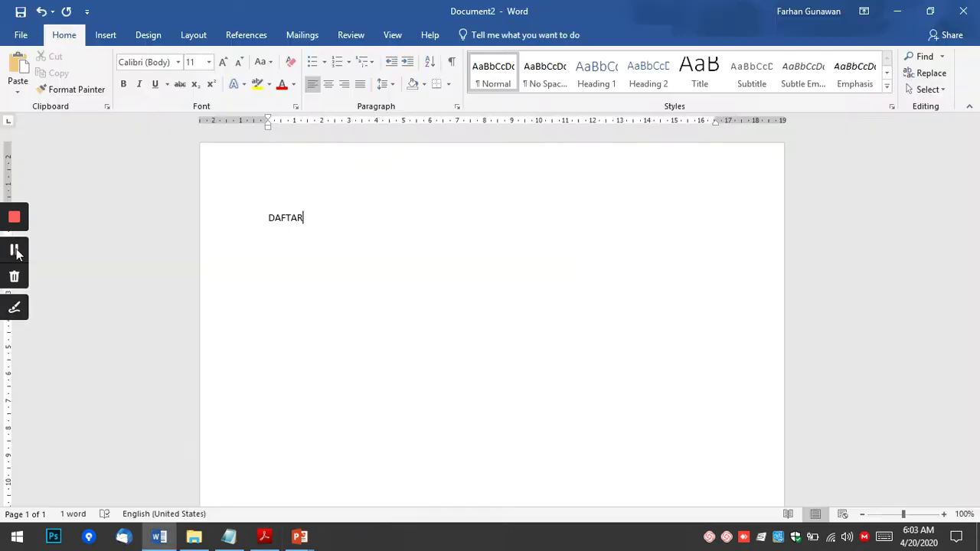
pyautogui.click(344, 217)
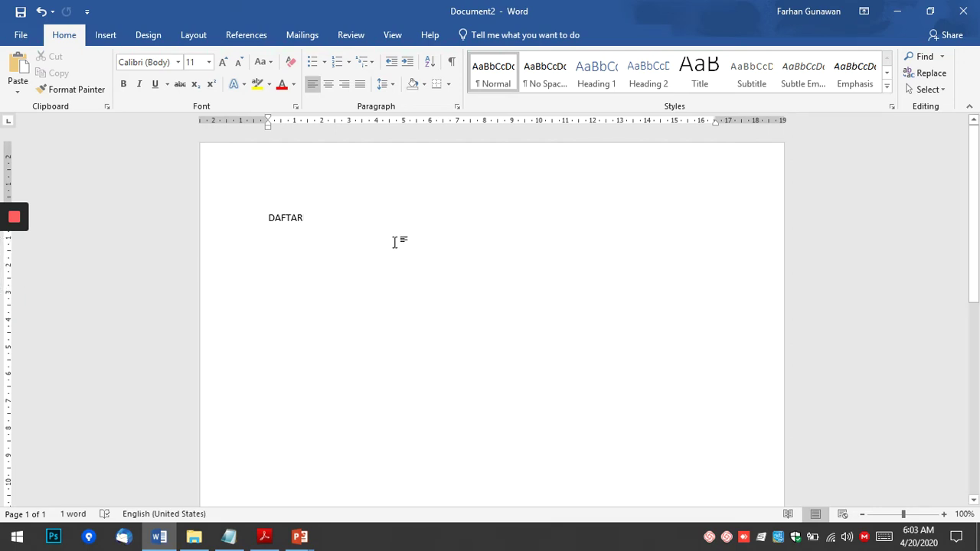
pyautogui.write('ISI')
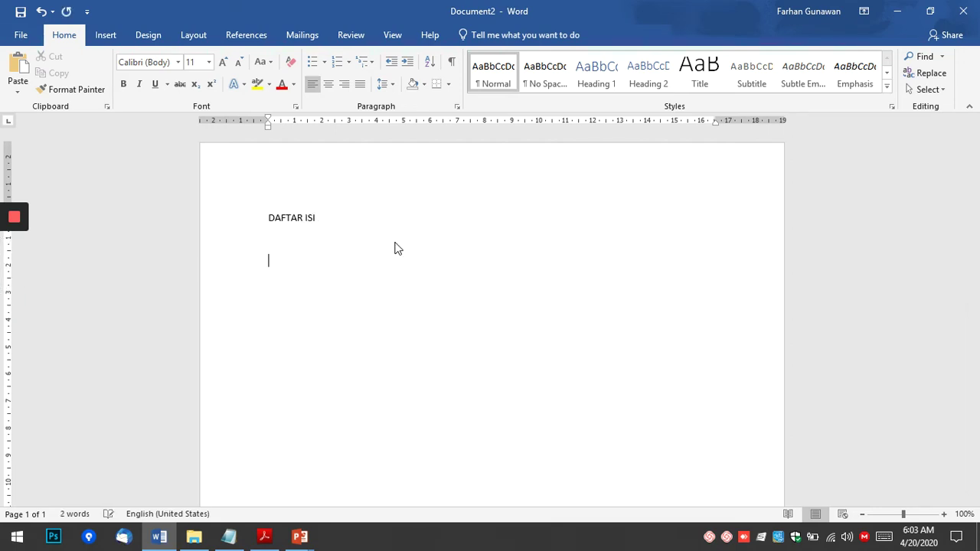
# Make DAFTAR ISI bold, centred and 14 pt, then begin the first entry below it.
pyautogui.hotkey('shift', 'End')
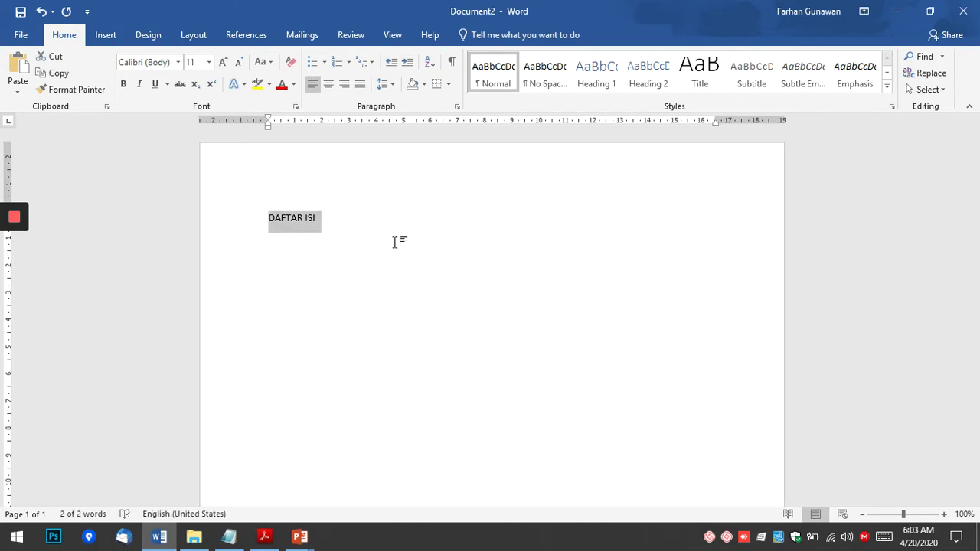
pyautogui.hotkey('ctrl', 'b')
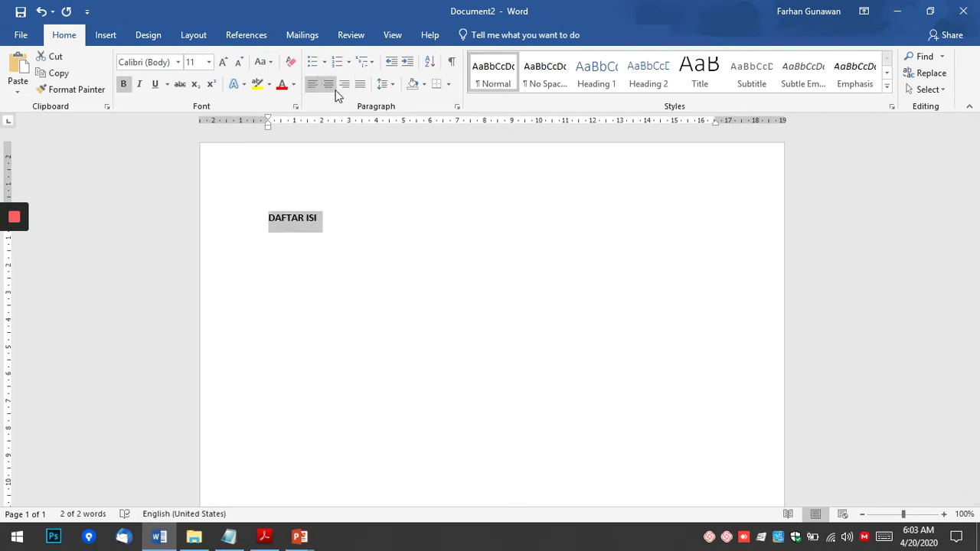
pyautogui.click(328, 84)
pyautogui.click(224, 64)
pyautogui.click(224, 65)
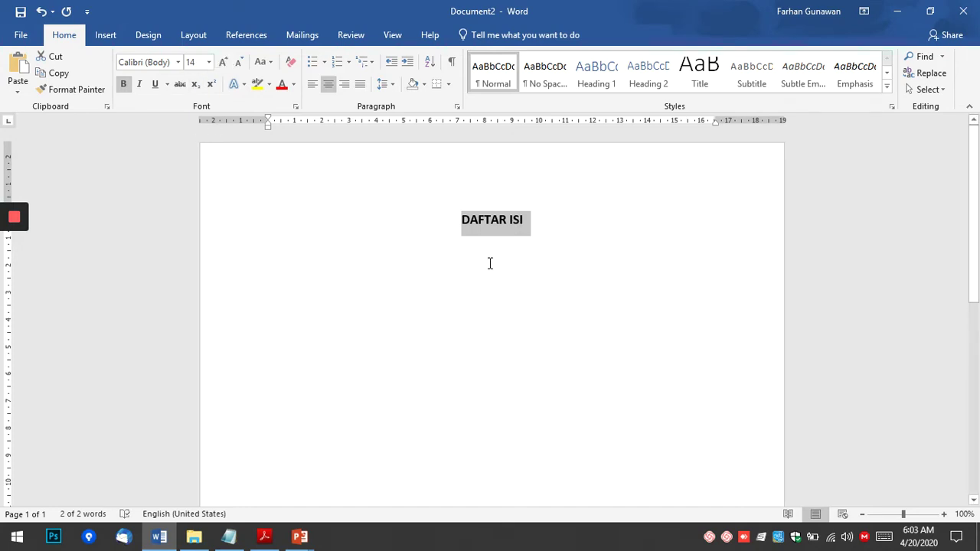
pyautogui.click(513, 268)
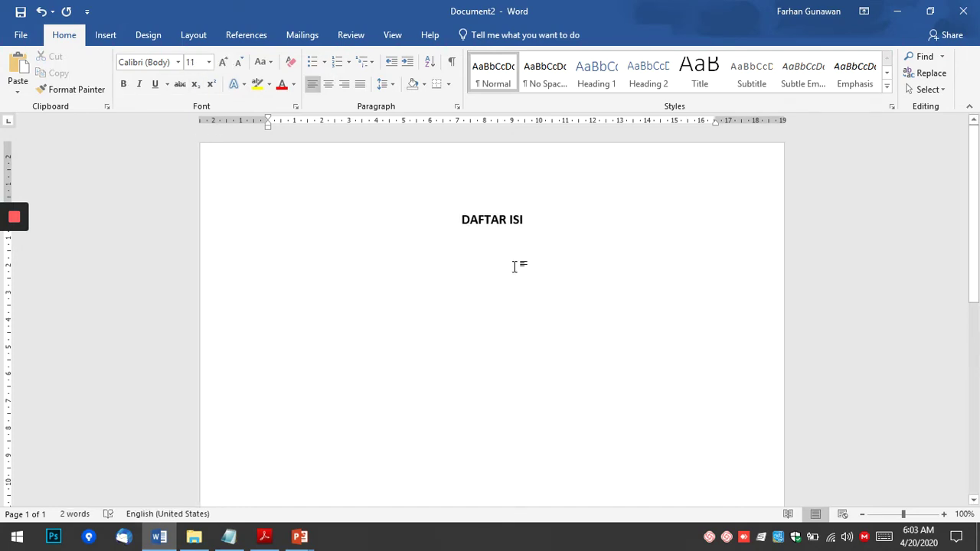
pyautogui.write('I')
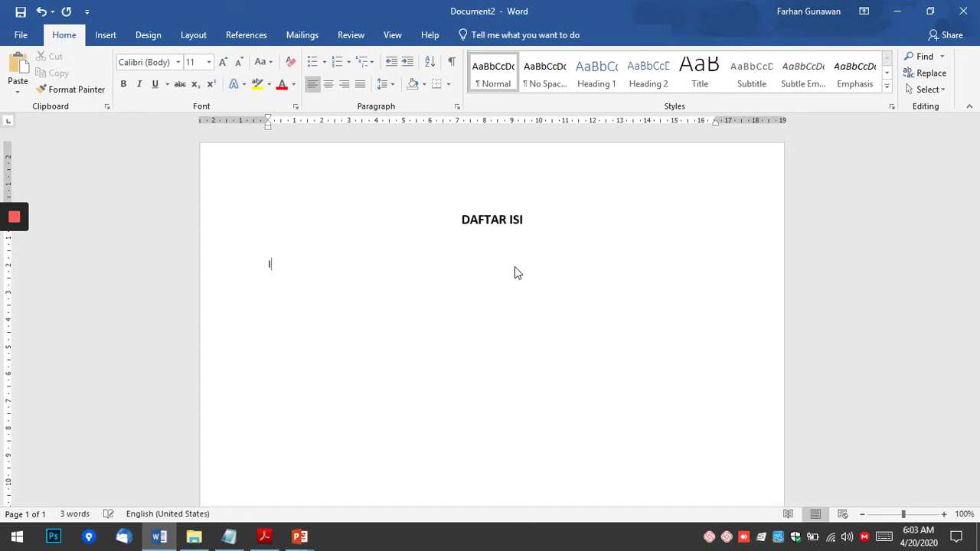
pyautogui.write('emahn')
# Finish 'Lembar Persetujuan' with a typed row of dots and page number i.
pyautogui.press('BackSpace')
pyautogui.press('BackSpace')
pyautogui.press('BackSpace')
pyautogui.write('bar Persetujuan')
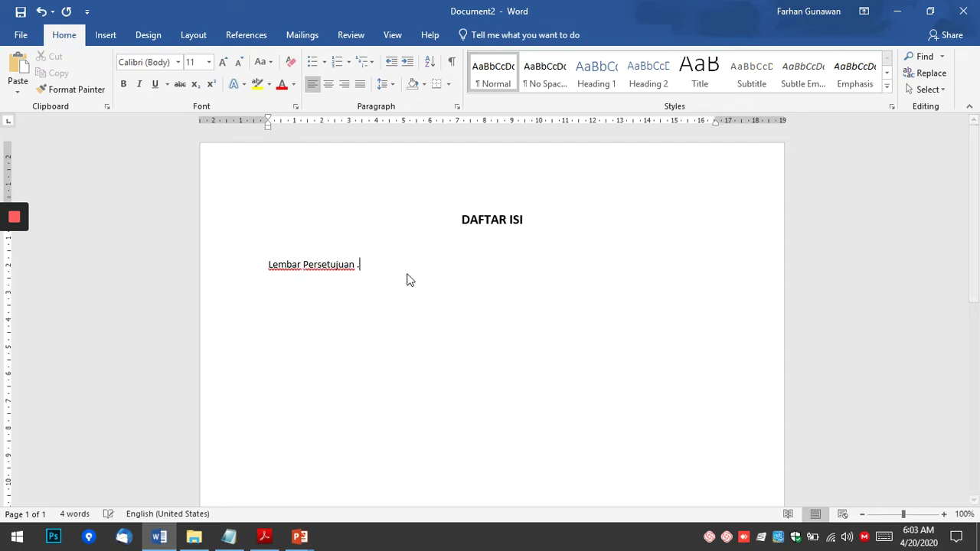
pyautogui.write('........................................................')
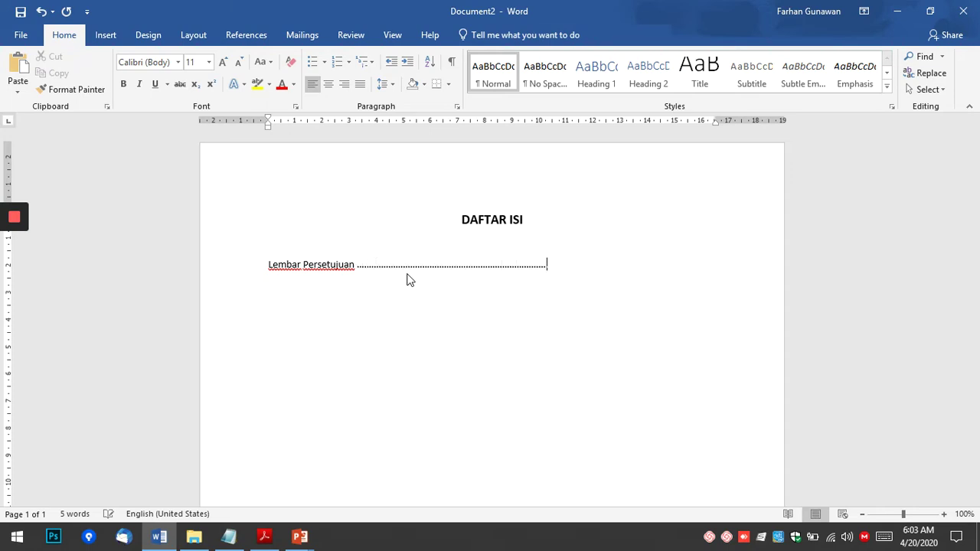
pyautogui.write('.................................................................')
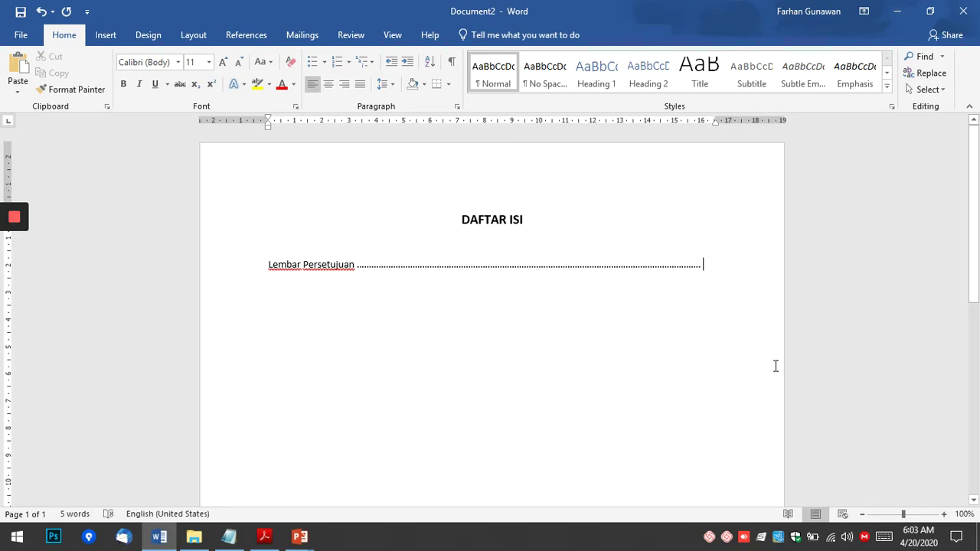
pyautogui.click(264, 536)
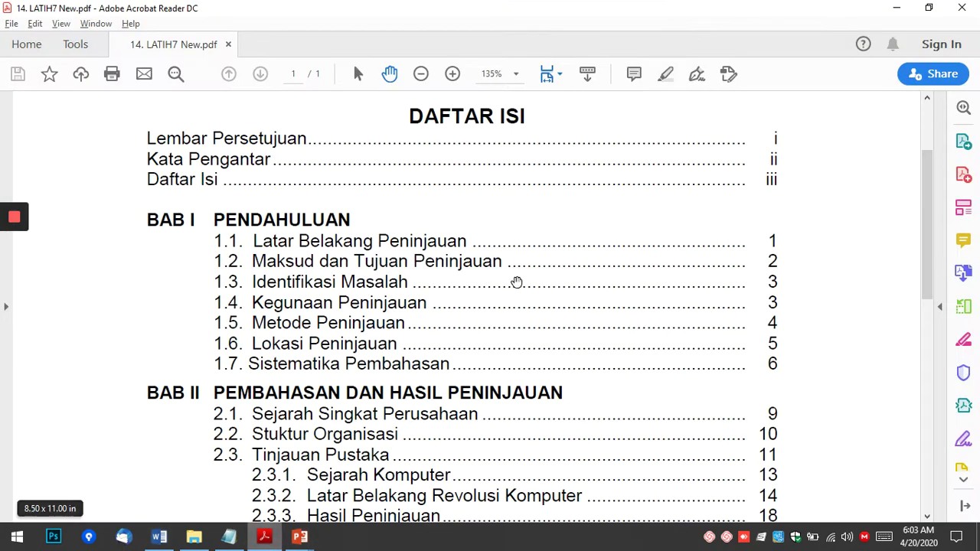
pyautogui.hotkey('alt', 'Tab')
pyautogui.write('i')
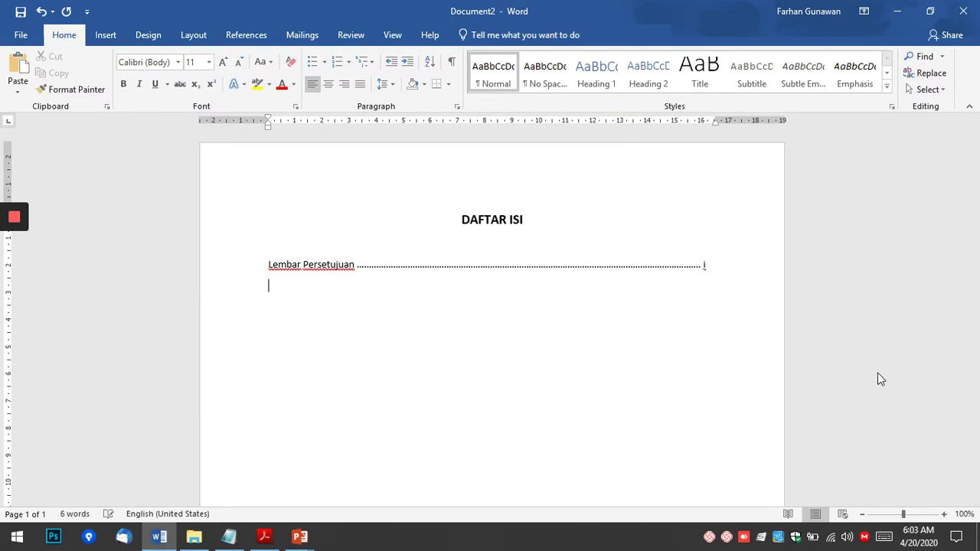
# Add 'Kata Pengantar' on the next line with a dot row and page number ii.
pyautogui.hotkey('alt', 'Tab')
pyautogui.hotkey('alt', 'Tab')
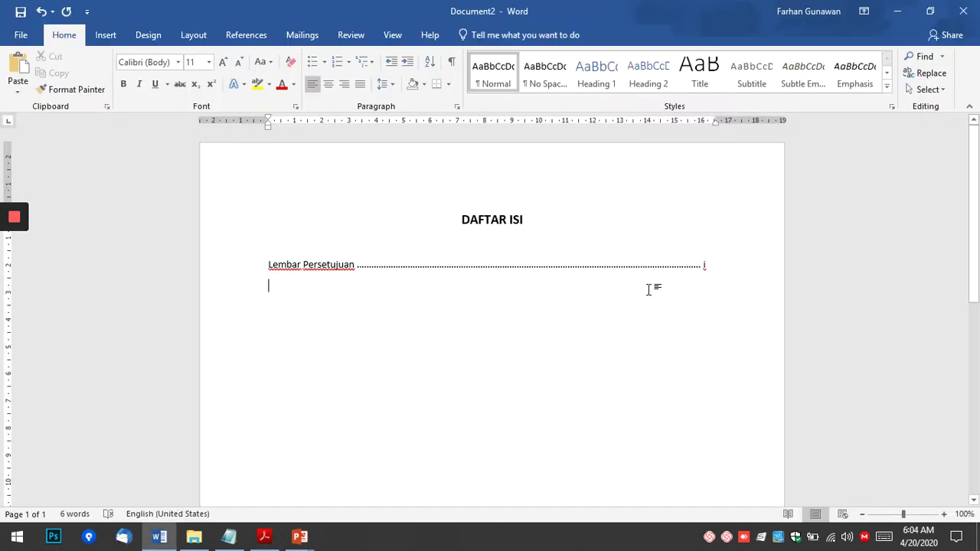
pyautogui.write('ata Pengantar')
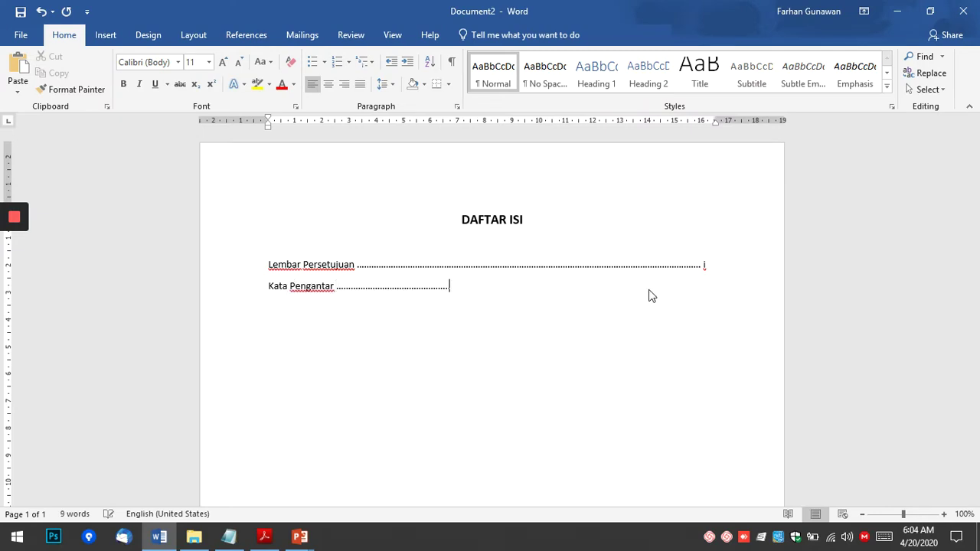
pyautogui.write('...................................')
pyautogui.press('BackSpace')
pyautogui.write('ii')
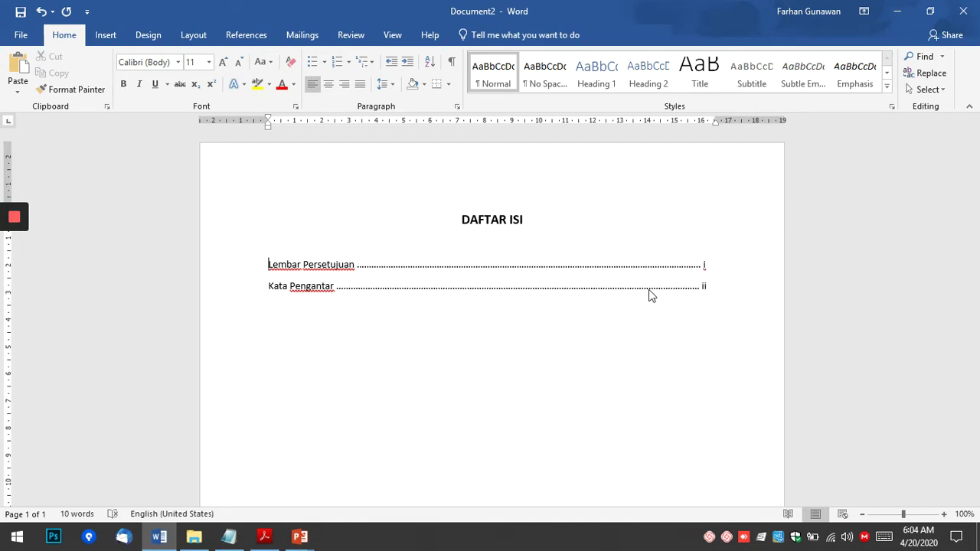
# Overwrite both dotted entries with plain 'Lembar Persetujuan' and remove a trial tab.
pyautogui.hotkey('shift', 'Down')
pyautogui.hotkey('shift', 'Down')
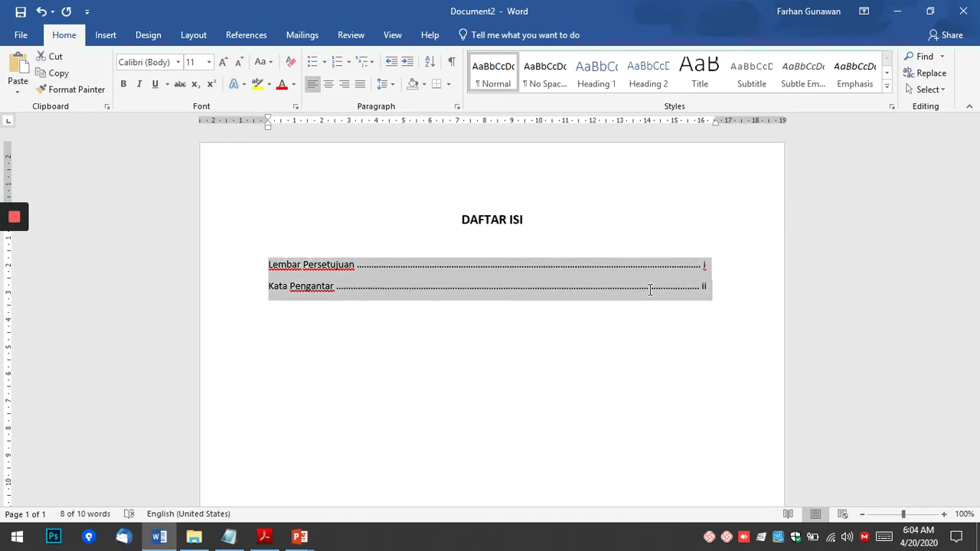
pyautogui.hotkey('shift', 'Left')
pyautogui.write('Lemba')
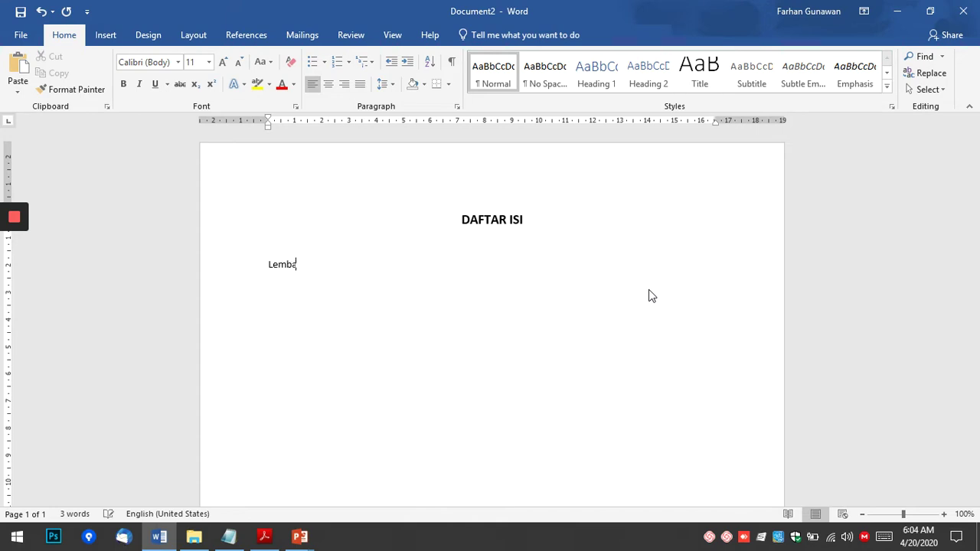
pyautogui.write('r Persetujuan')
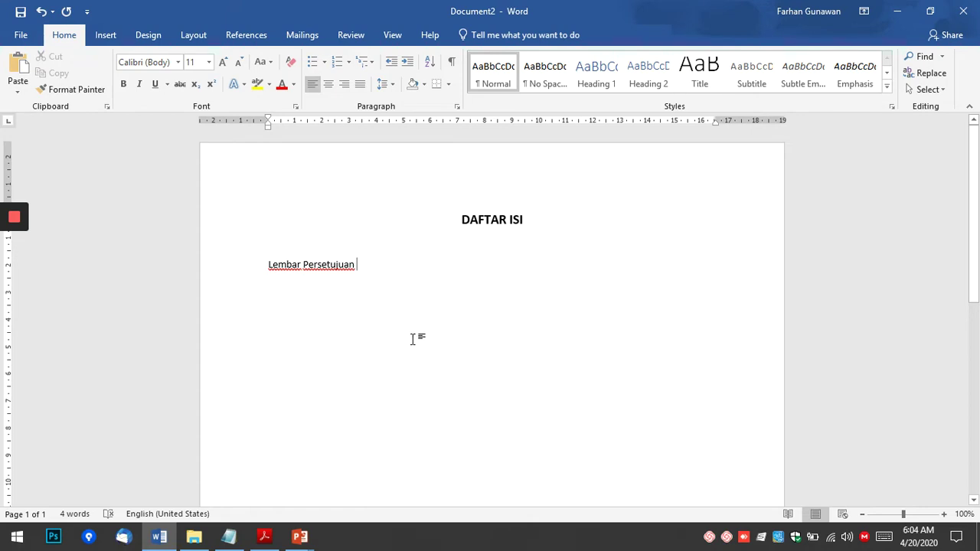
pyautogui.press('Tab')
pyautogui.press('Tab')
pyautogui.press('Tab')
pyautogui.press('Tab')
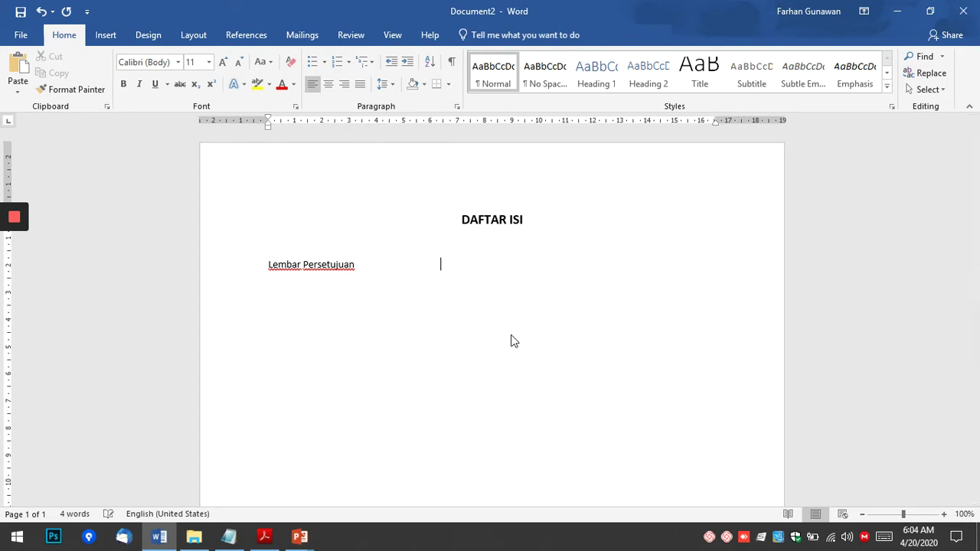
pyautogui.press('BackSpace')
pyautogui.press('BackSpace')
# Add a 15 cm tab stop and tab out to it after 'Lembar Persetujuan'.
pyautogui.doubleClick(674, 121)
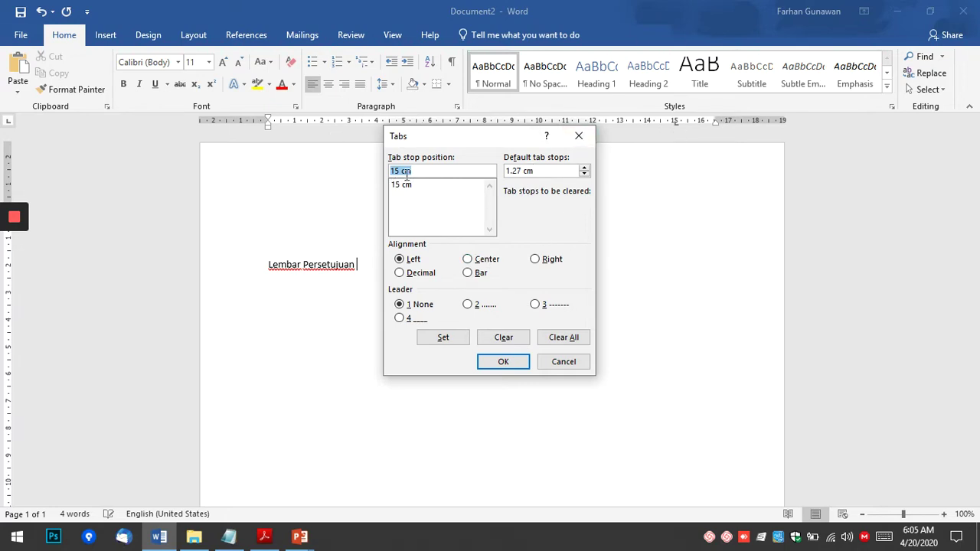
pyautogui.click(503, 362)
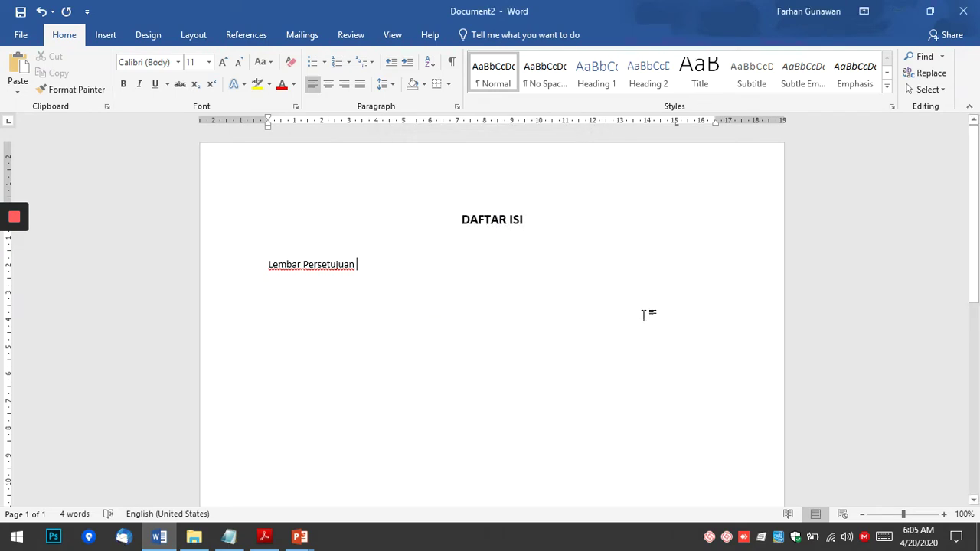
pyautogui.press('Tab')
# Give the 15 cm tab stop a dotted leader and start a new line.
pyautogui.doubleClick(675, 122)
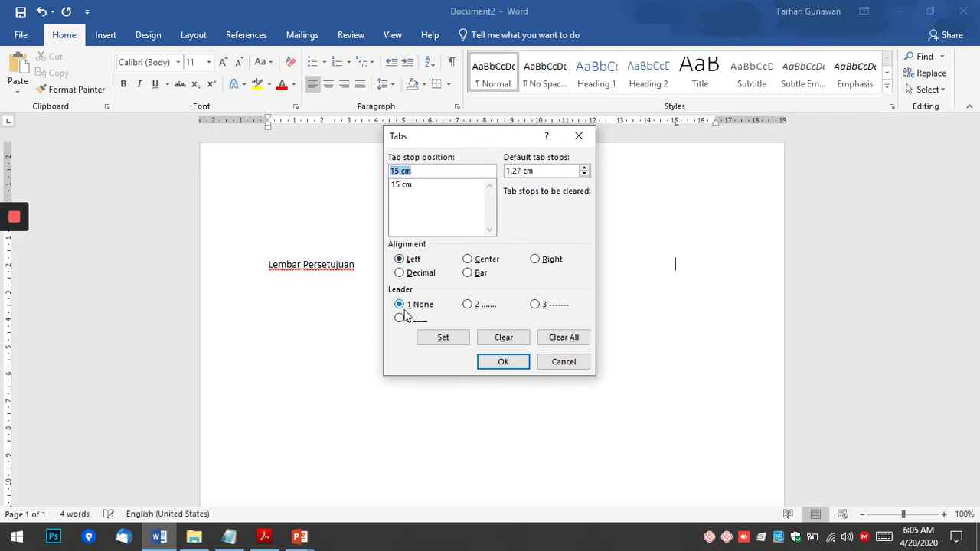
pyautogui.click(467, 304)
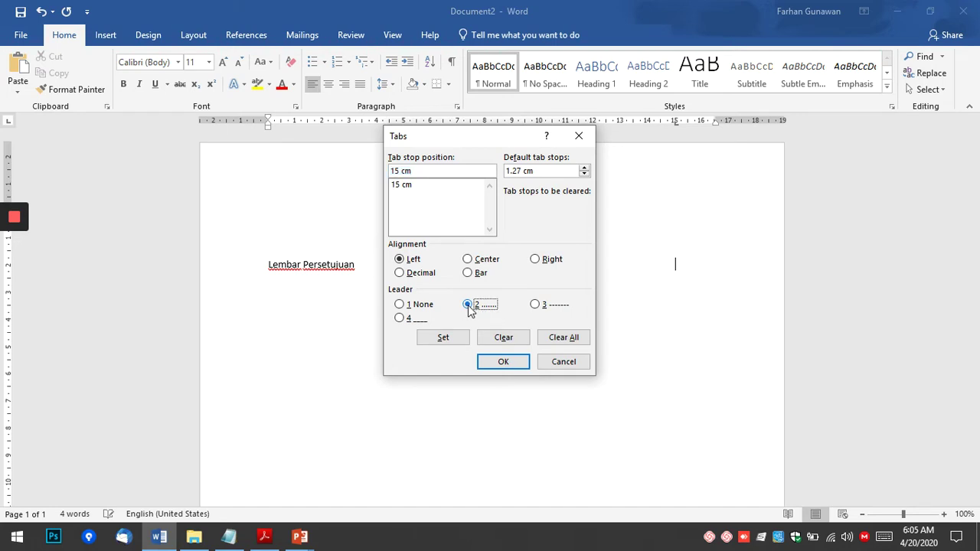
pyautogui.click(509, 363)
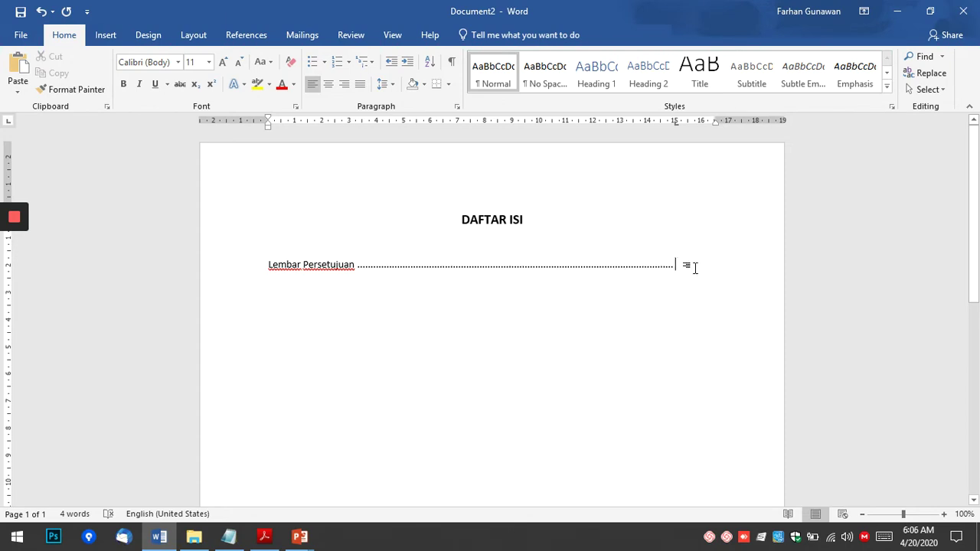
pyautogui.press('Return')
pyautogui.hotkey('alt', 'Tab')
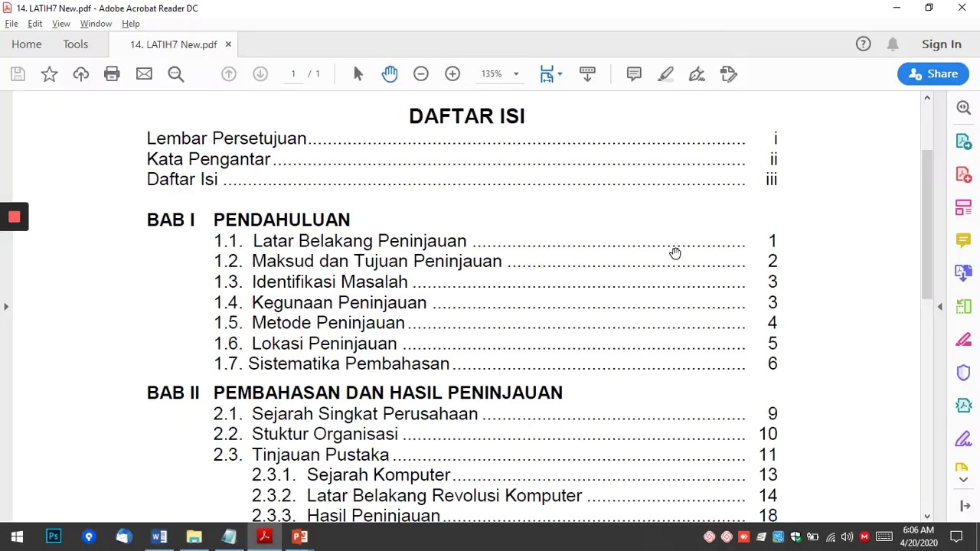
# Add a 'Kata Pengantar' line ending in a dotted leader to 15 cm.
pyautogui.hotkey('alt', 'Tab')
pyautogui.write('Kata ')
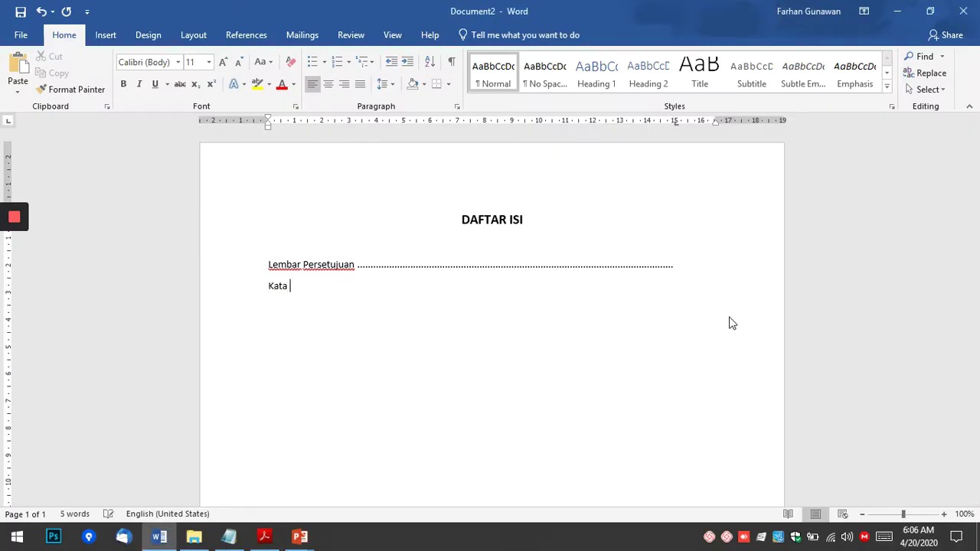
pyautogui.write('Pengantar')
pyautogui.press('Tab')
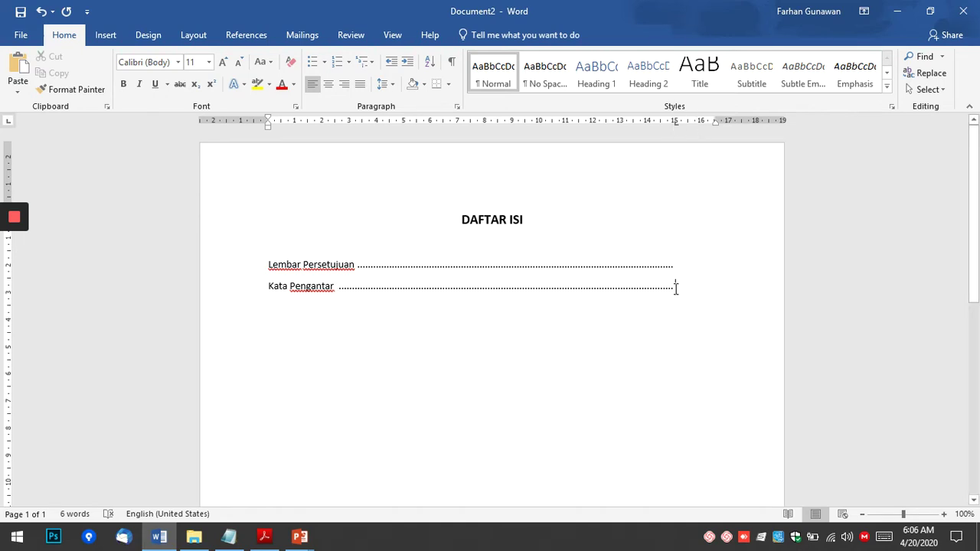
# Compare the entries against the sample contents page in the reference PDF.
pyautogui.click(682, 260)
pyautogui.click(265, 537)
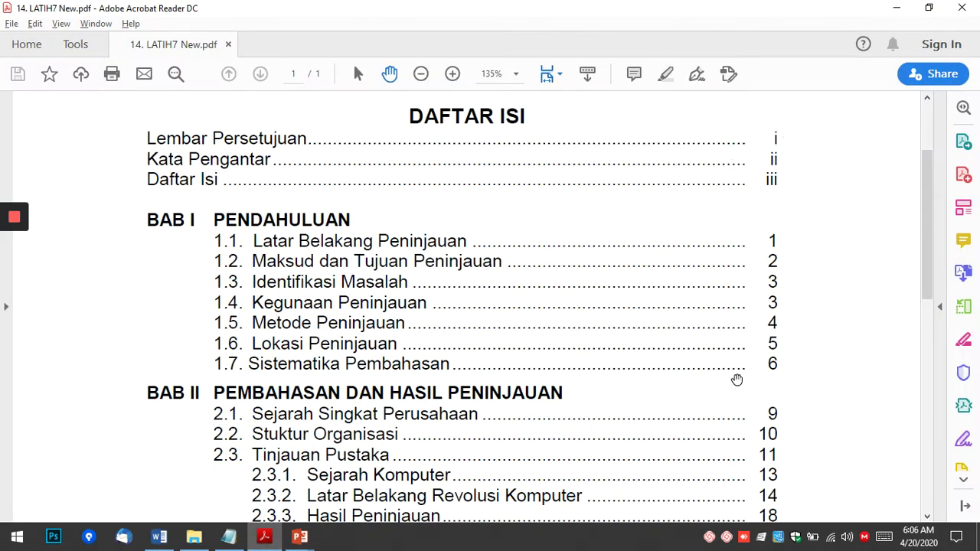
pyautogui.hotkey('alt', 'Tab')
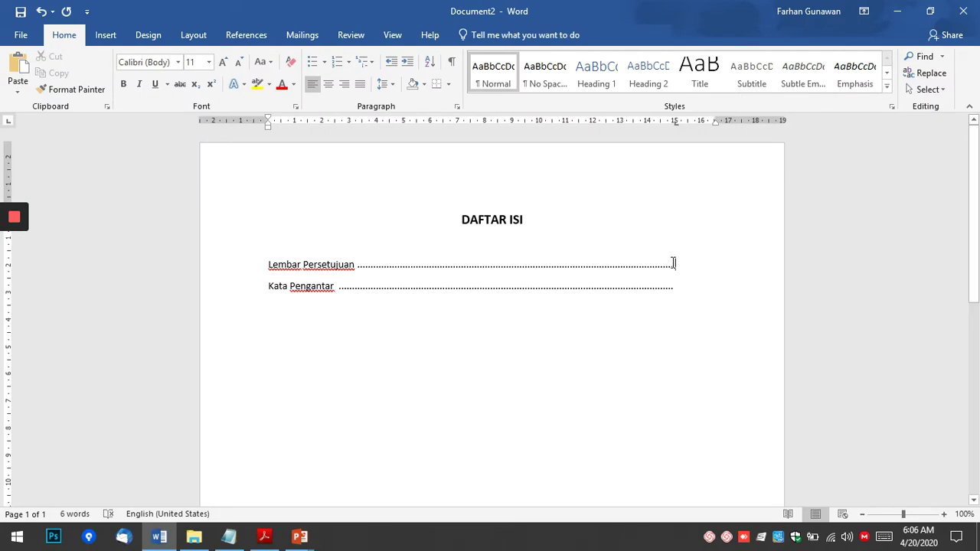
pyautogui.hotkey('alt', 'Tab')
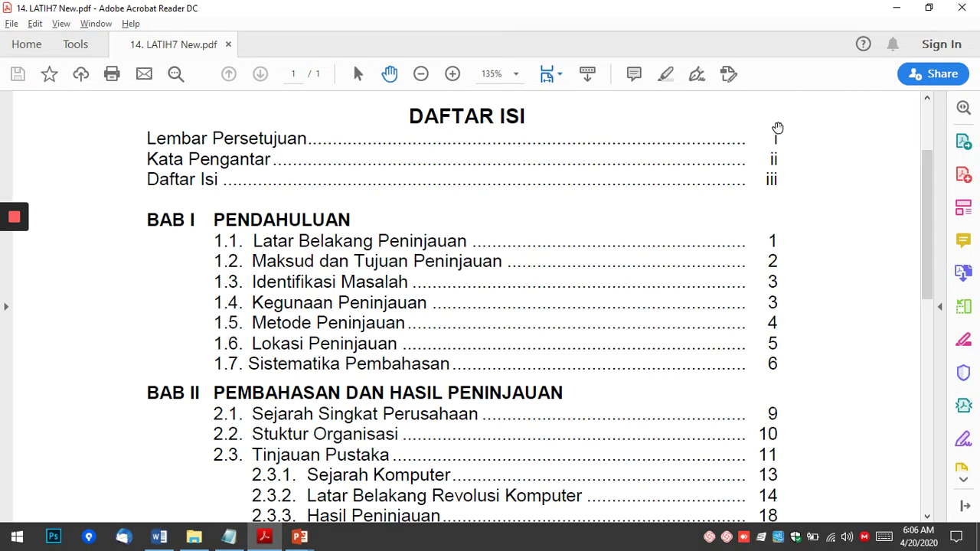
pyautogui.scroll(1, 774, 146)
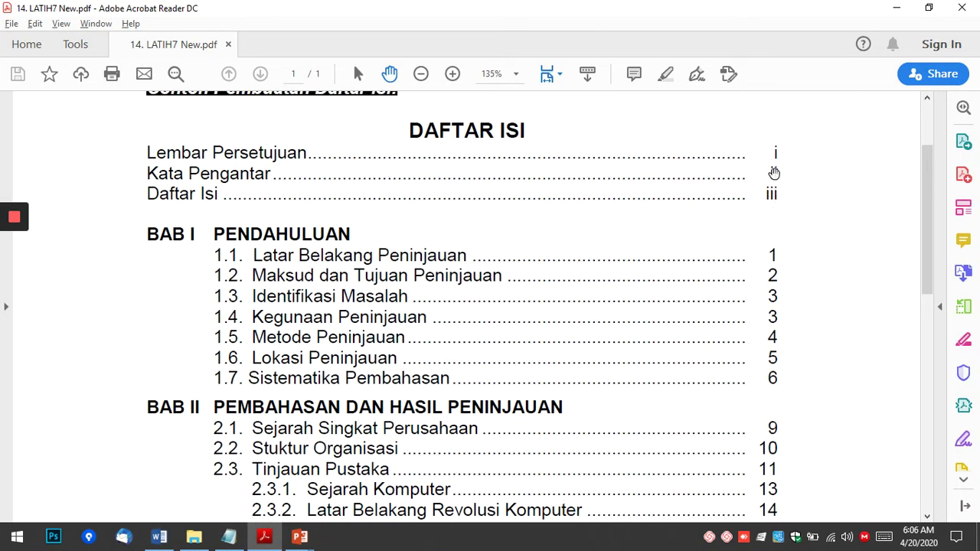
pyautogui.hotkey('alt', 'Tab')
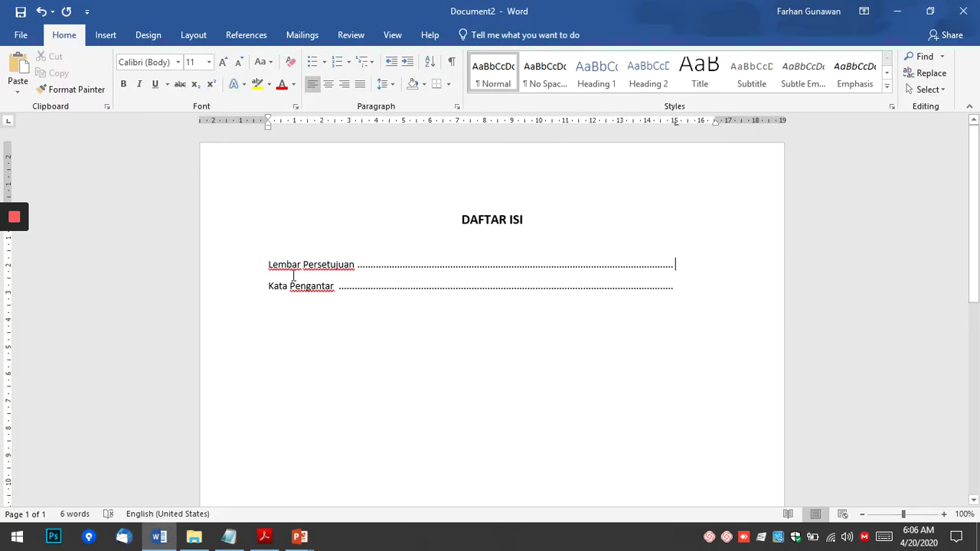
# Right-align the 16 cm tab stop on both entry lines and tab to the page-number position.
pyautogui.click(266, 266)
pyautogui.moveTo(300, 274); pyautogui.dragTo(654, 291)
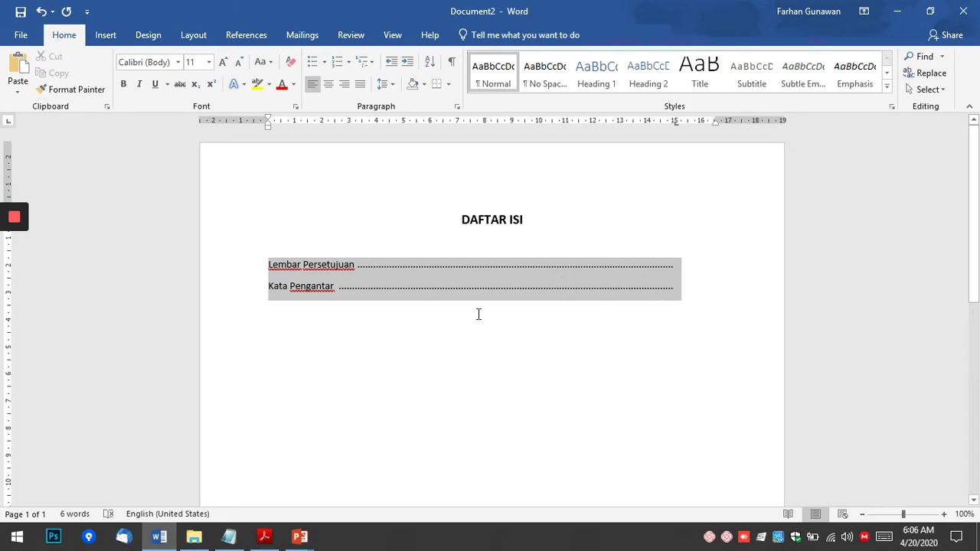
pyautogui.moveTo(350, 298); pyautogui.dragTo(351, 298)
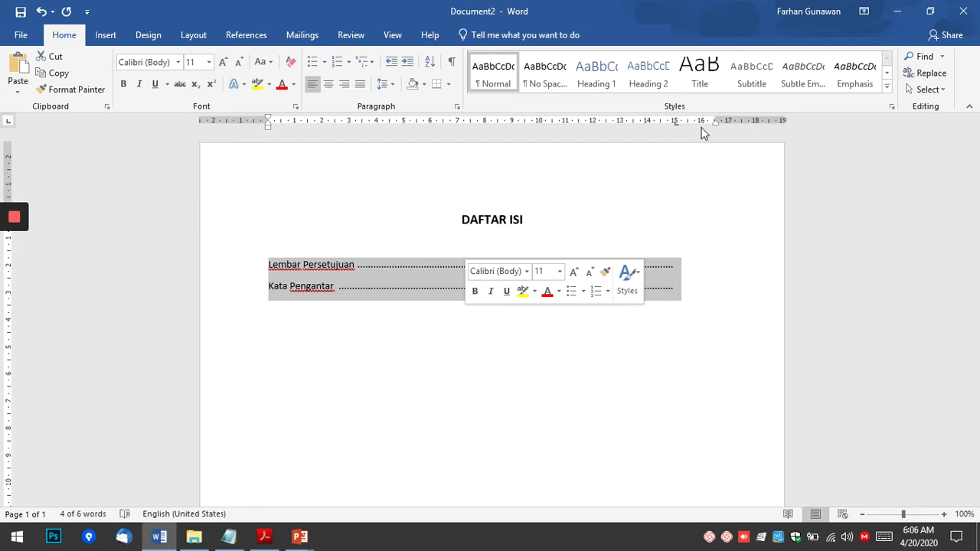
pyautogui.doubleClick(701, 123)
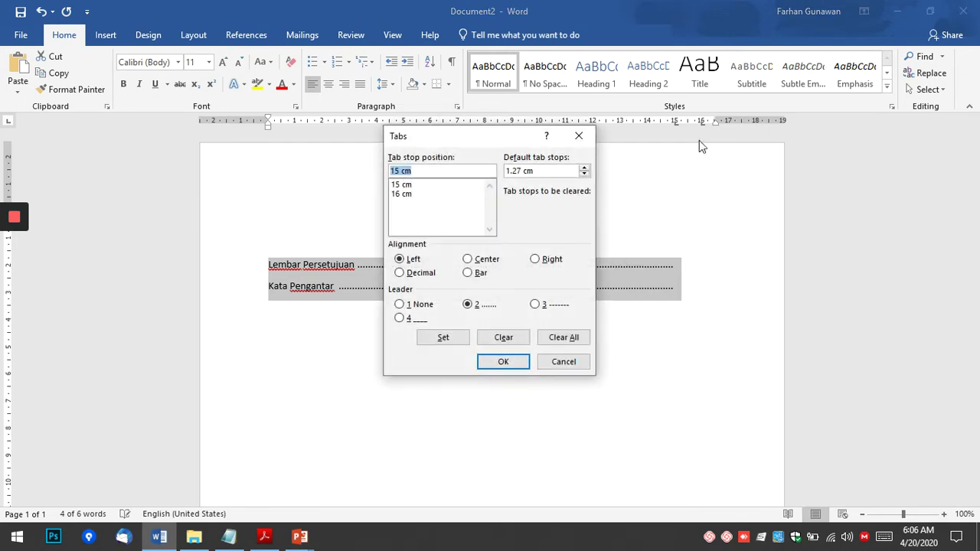
pyautogui.click(406, 194)
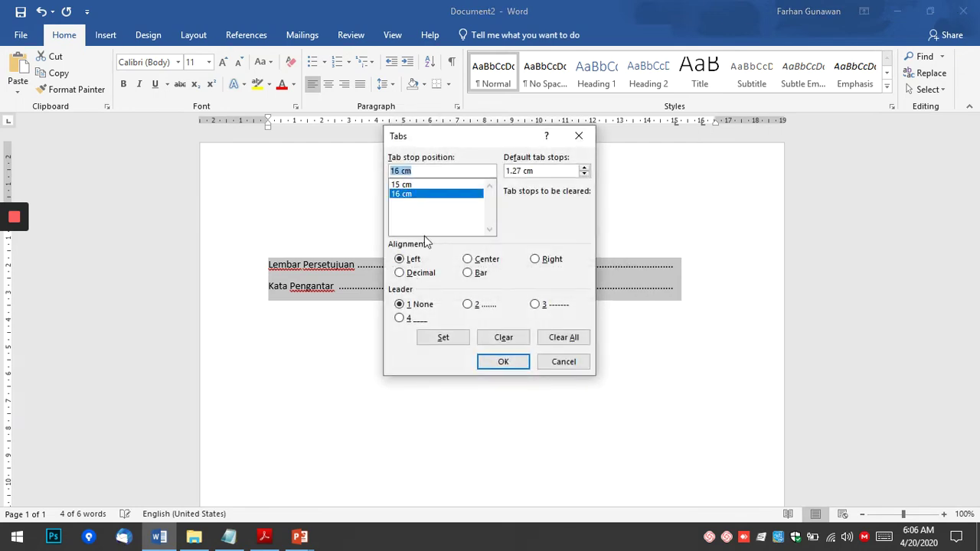
pyautogui.click(539, 260)
pyautogui.click(453, 342)
pyautogui.click(509, 363)
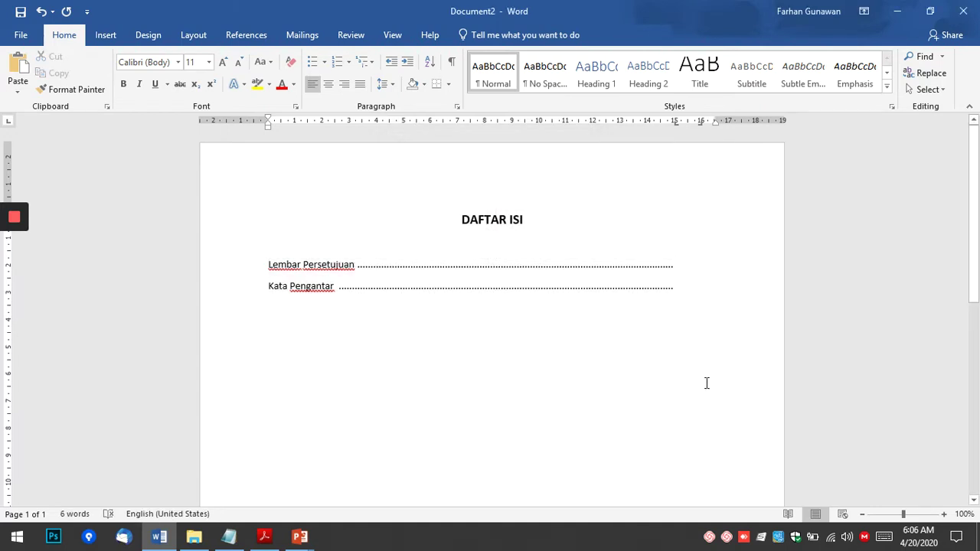
pyautogui.press('Tab')
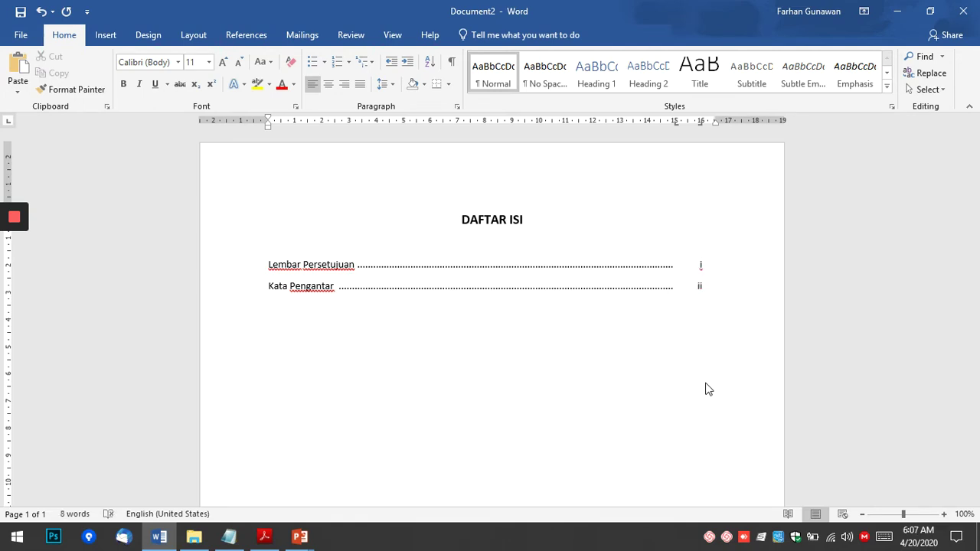
pyautogui.hotkey('alt', 'Tab')
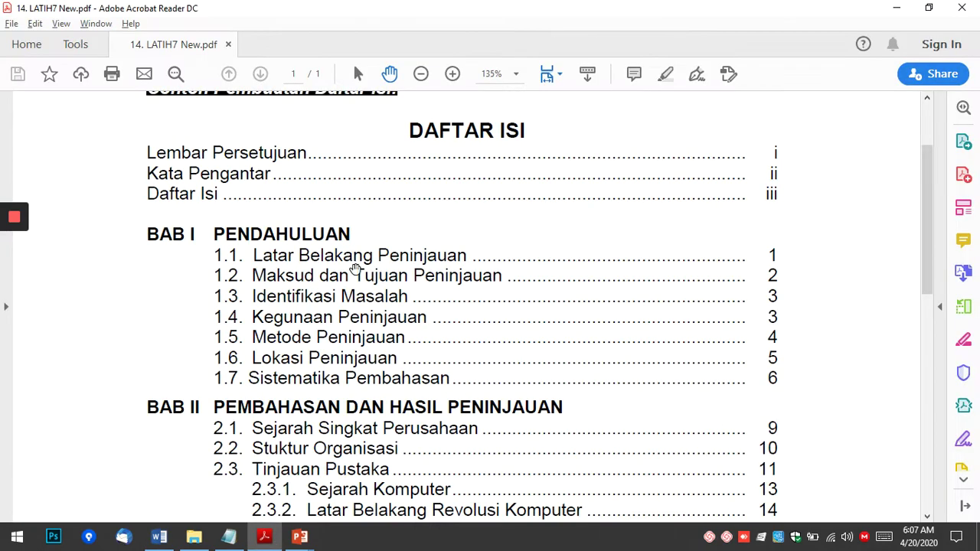
# Add a 'Daftar Isi' entry ending in a dotted leader.
pyautogui.hotkey('alt', 'Tab')
pyautogui.write('Daftar Isi')
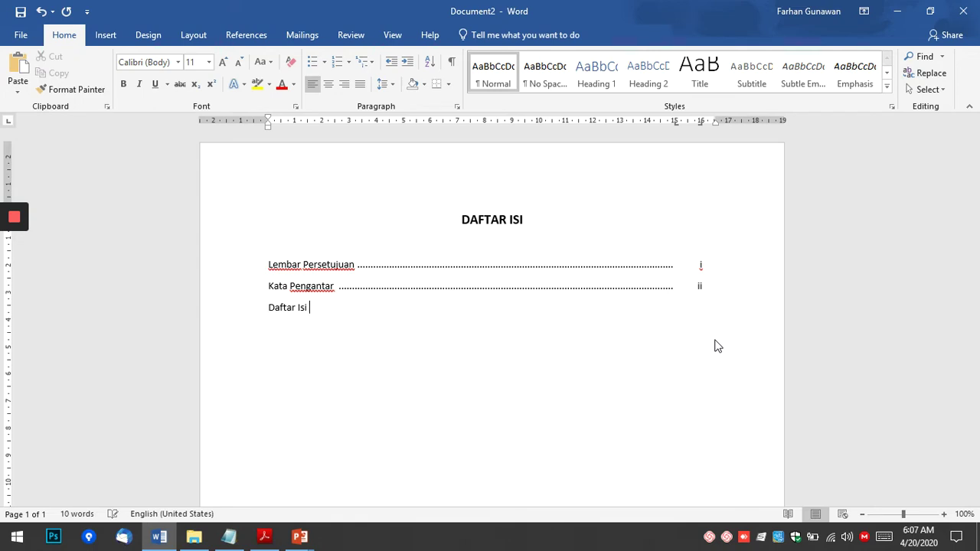
pyautogui.press('Tab')
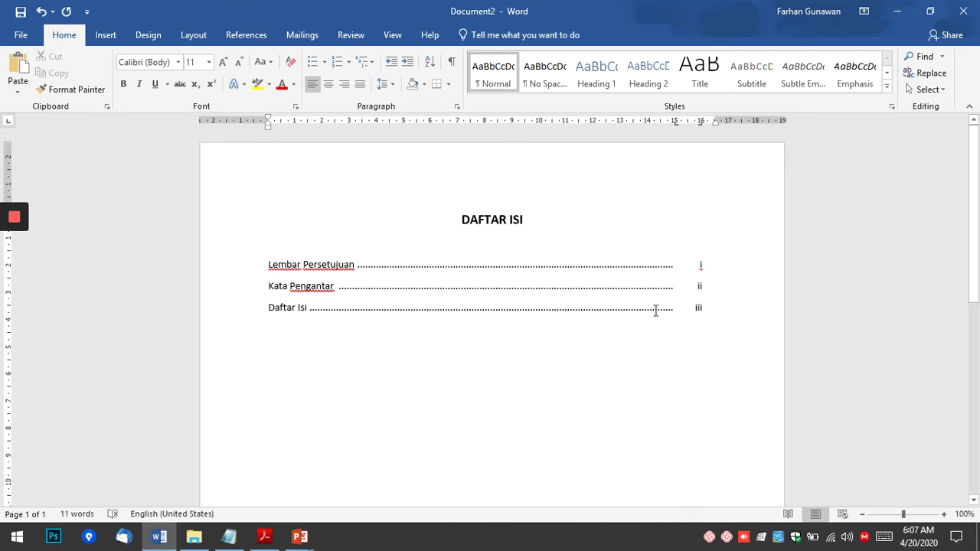
# Delete all three entries, remove the 15 cm tab stop, and retype 'Lembar Persetujuan'.
pyautogui.moveTo(273, 318); pyautogui.dragTo(263, 252)
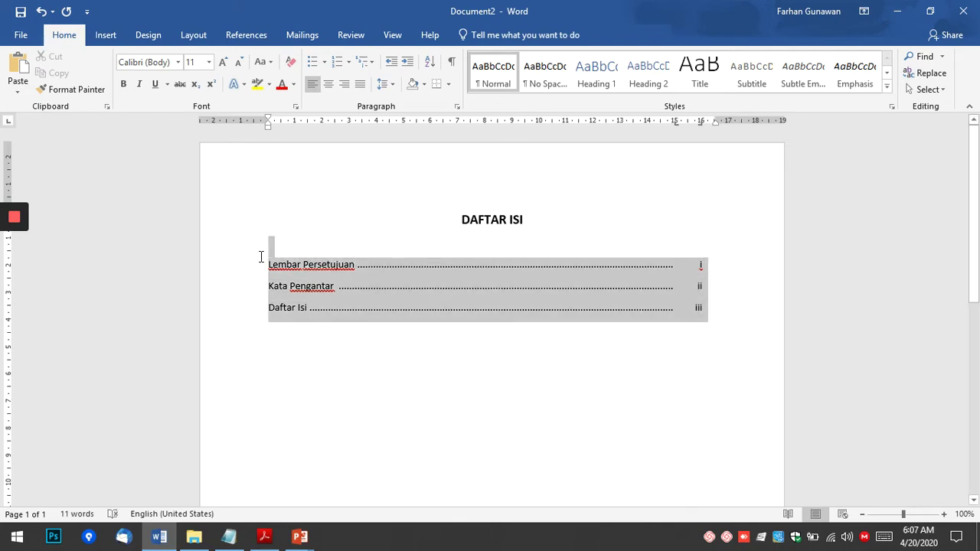
pyautogui.press('Delete')
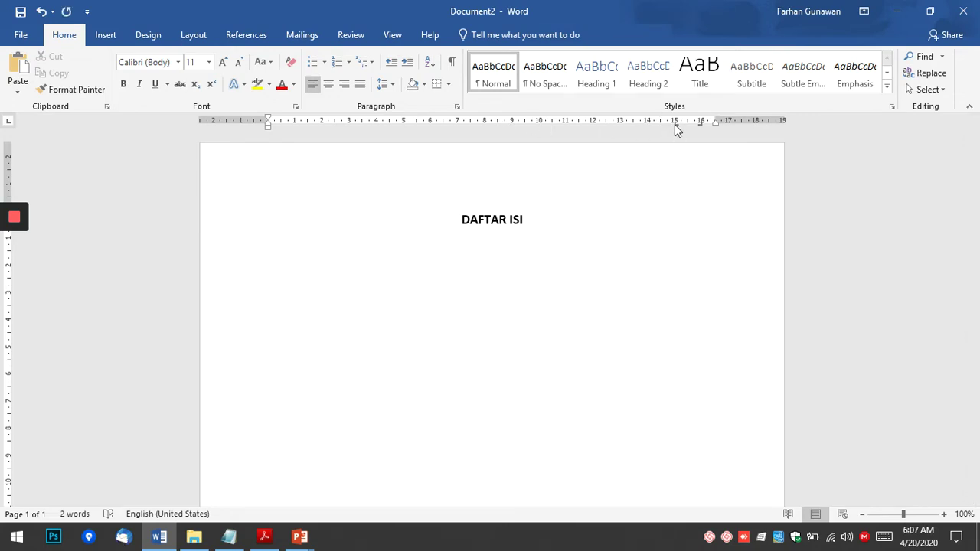
pyautogui.moveTo(674, 124); pyautogui.dragTo(700, 146)
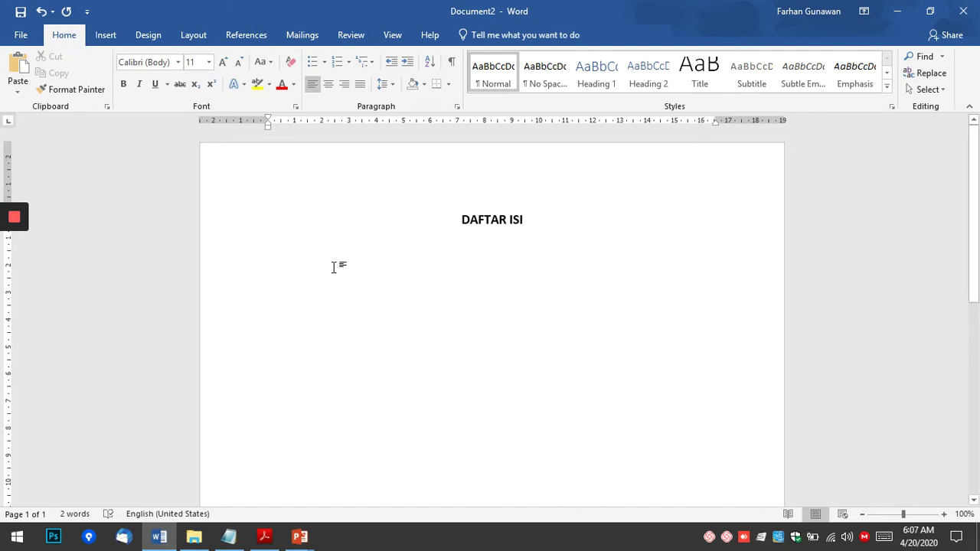
pyautogui.write('Lembar ')
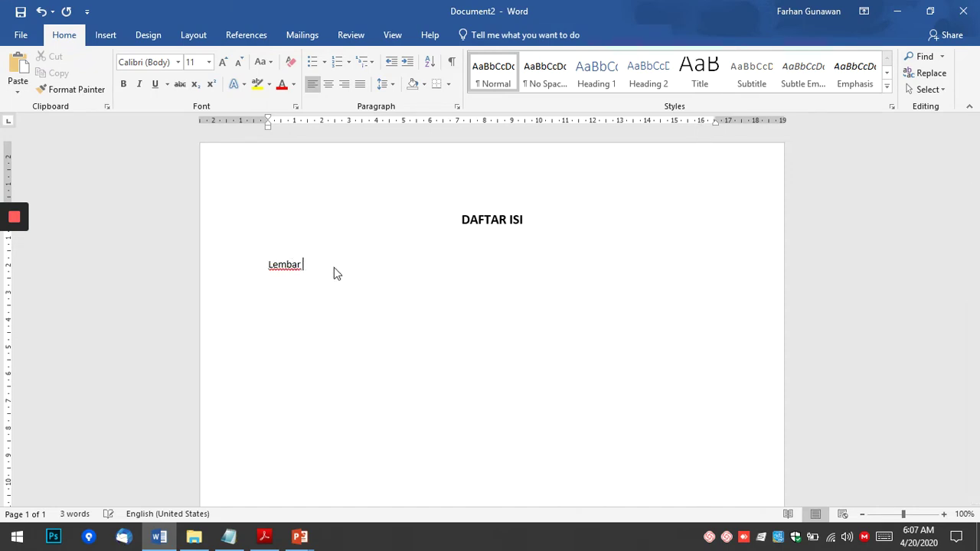
pyautogui.write('Persetujuan')
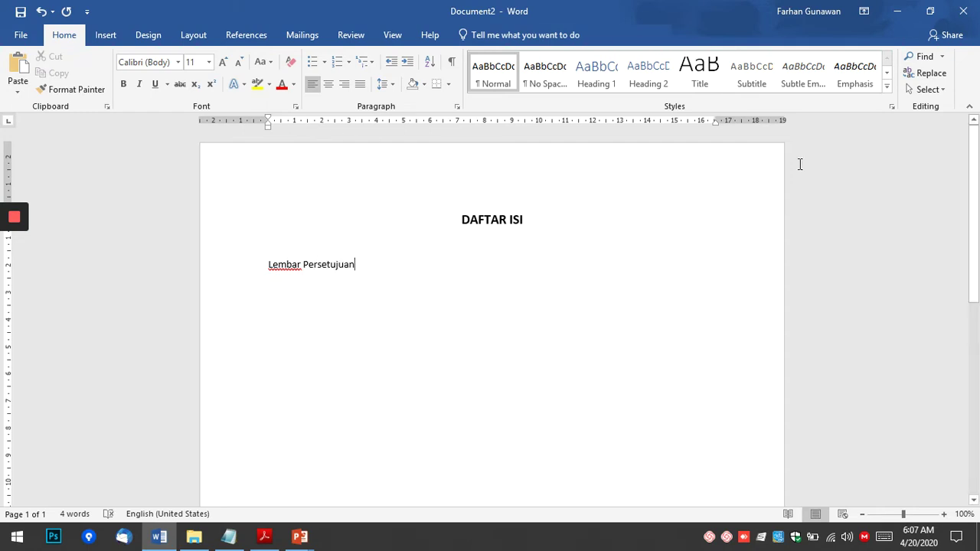
# Open the Tabs dialog for the 15 cm stop on the 'Lembar Persetujuan' line.
pyautogui.doubleClick(675, 122)
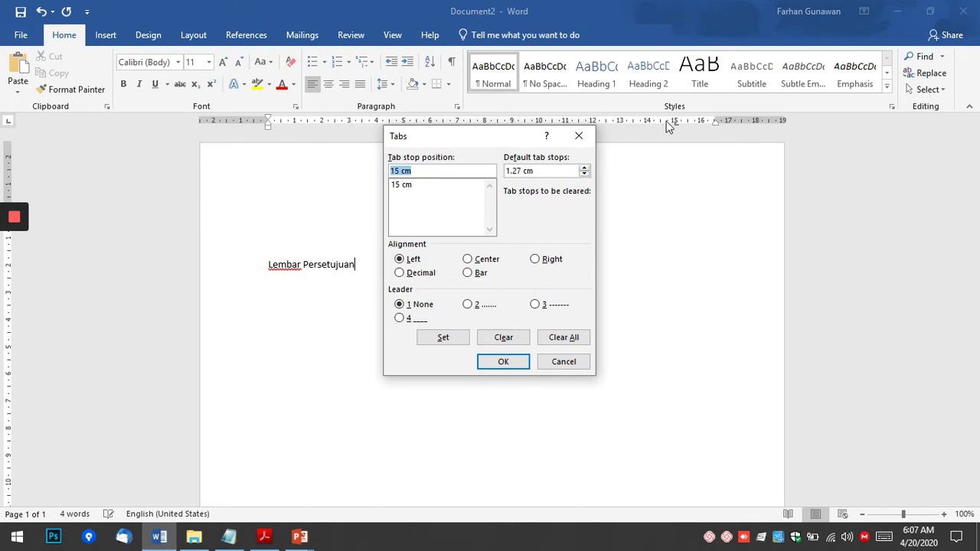
# Set the 15 cm tab stop to left alignment with dotted leader 2.
pyautogui.click(405, 186)
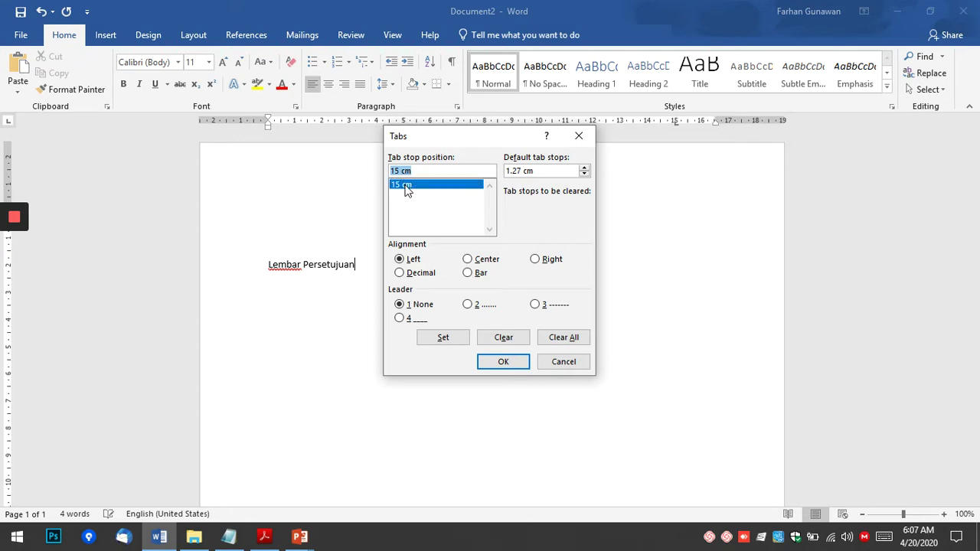
pyautogui.click(417, 261)
pyautogui.click(474, 308)
pyautogui.click(443, 339)
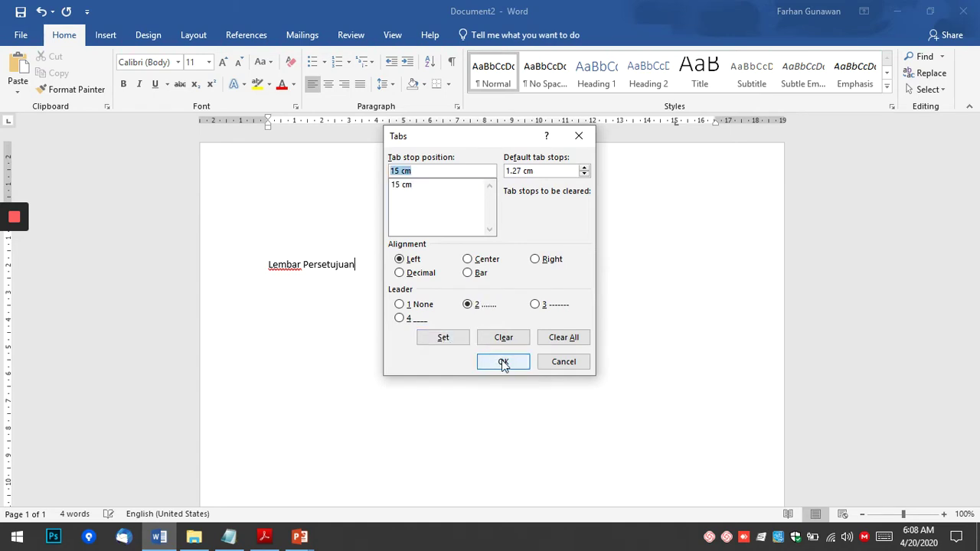
pyautogui.click(503, 362)
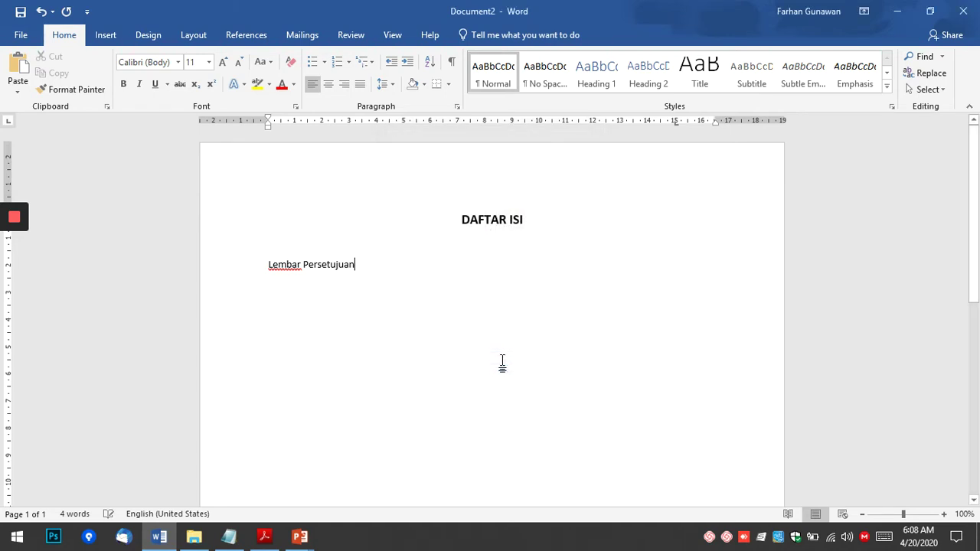
# Add a right-aligned 16 cm tab stop with no leader.
pyautogui.doubleClick(676, 125)
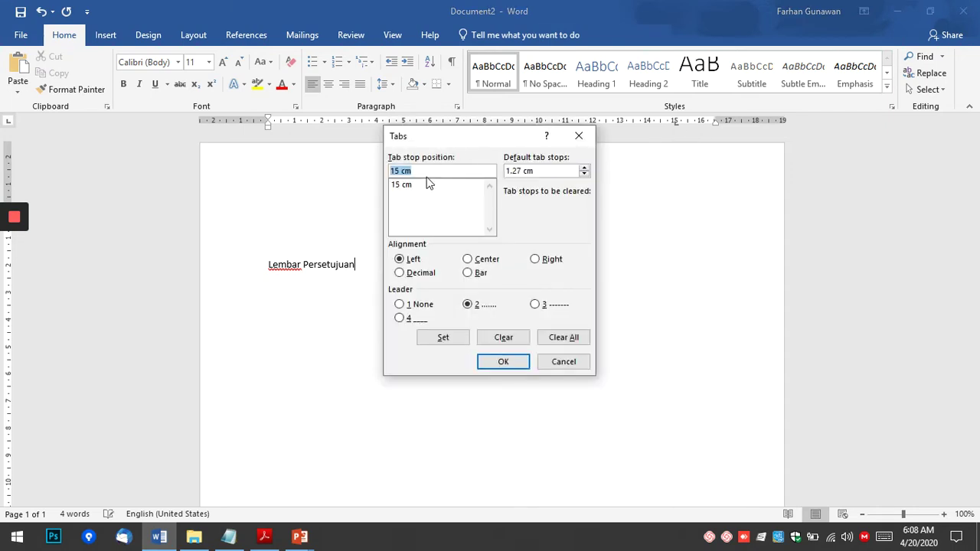
pyautogui.write('16')
pyautogui.click(536, 260)
pyautogui.click(400, 306)
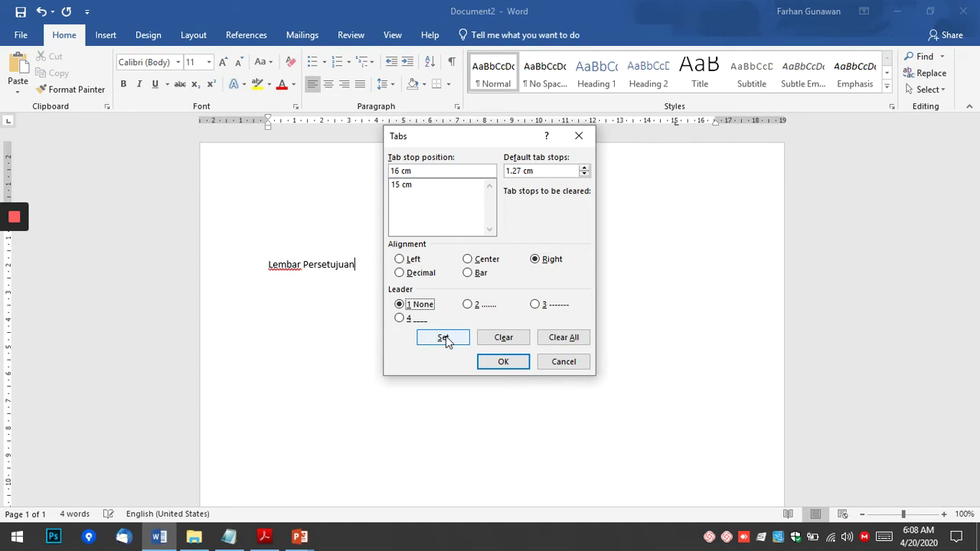
pyautogui.click(453, 336)
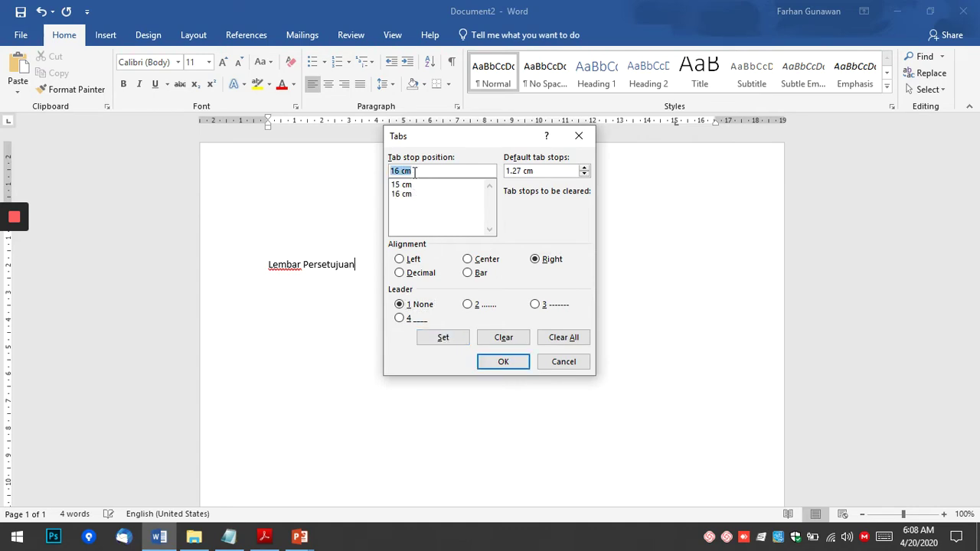
pyautogui.click(512, 365)
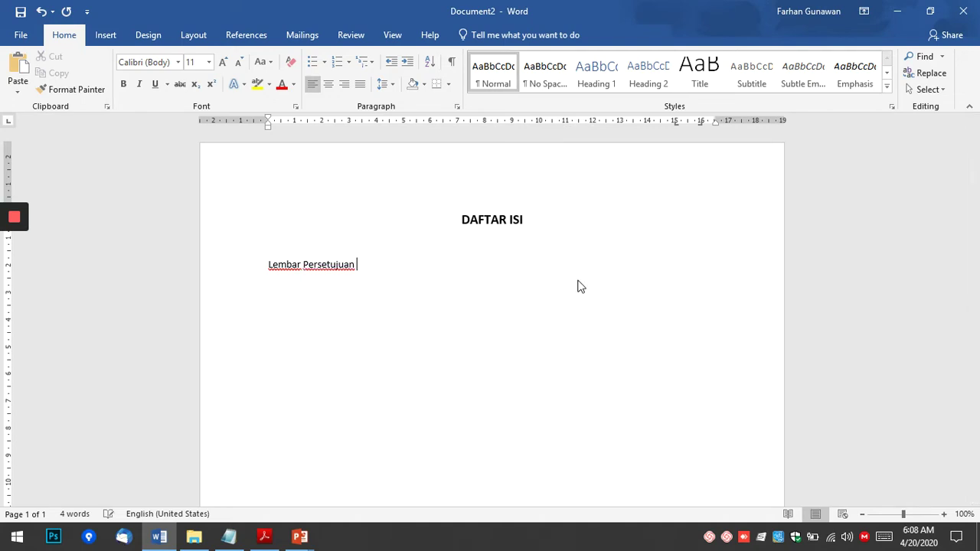
# Give Lembar Persetujuan, Kata Pengantar and Daftar Isi dotted leaders and page numbers i, ii, iii.
pyautogui.press('Tab')
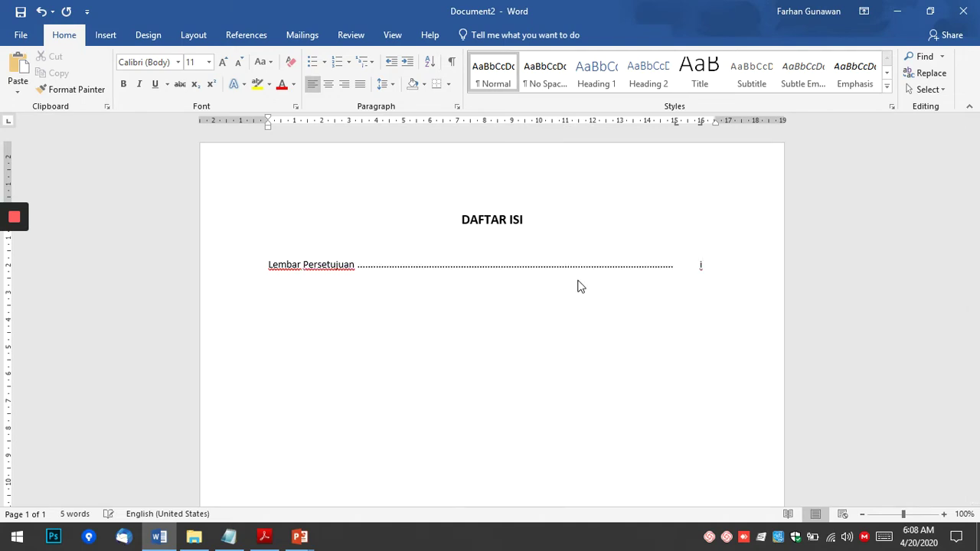
pyautogui.write('Kata Pengantar')
pyautogui.press('Tab')
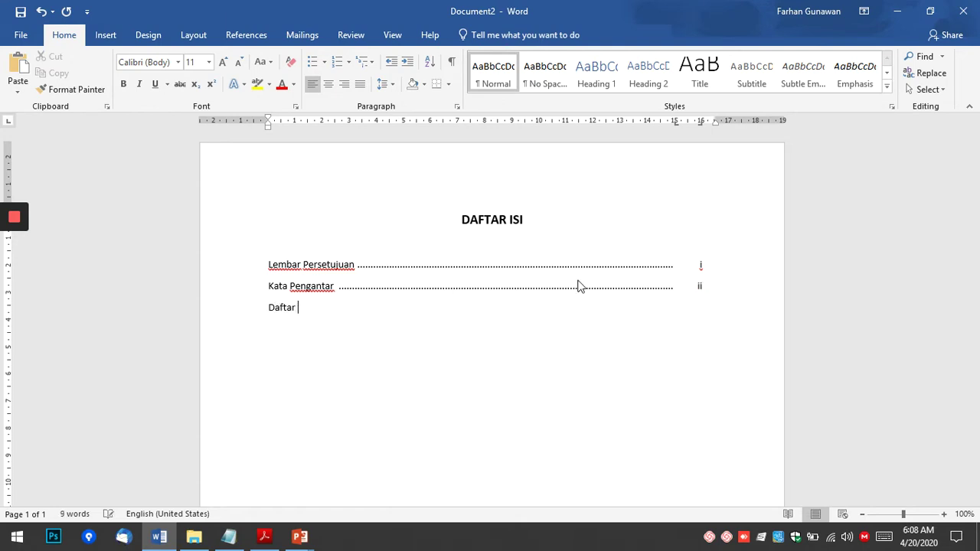
pyautogui.write('Isi')
pyautogui.press('Tab')
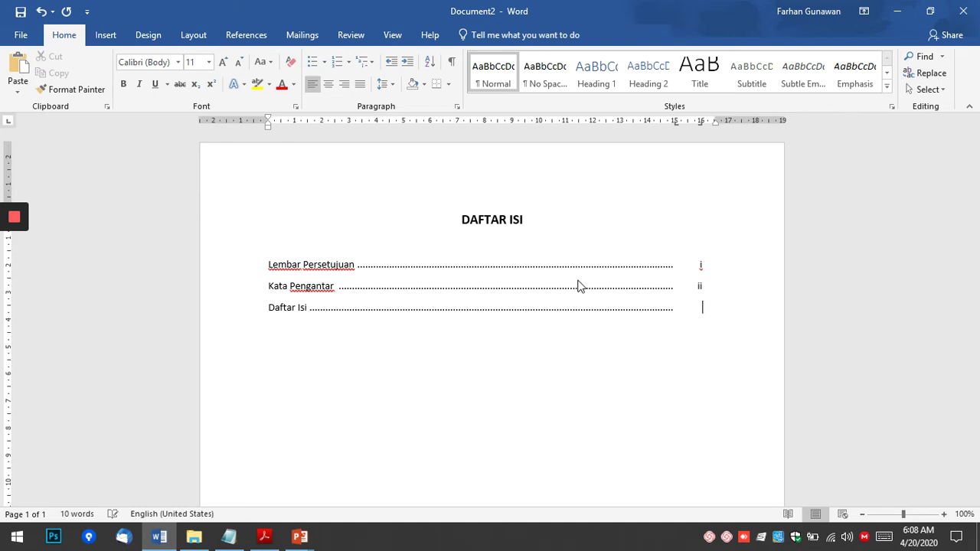
pyautogui.write('iii')
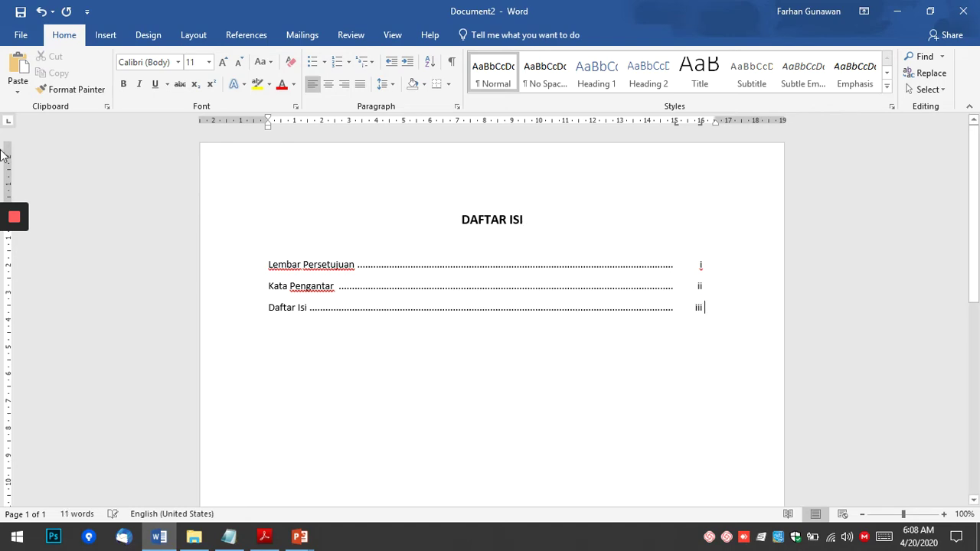
pyautogui.moveTo(15, 256)
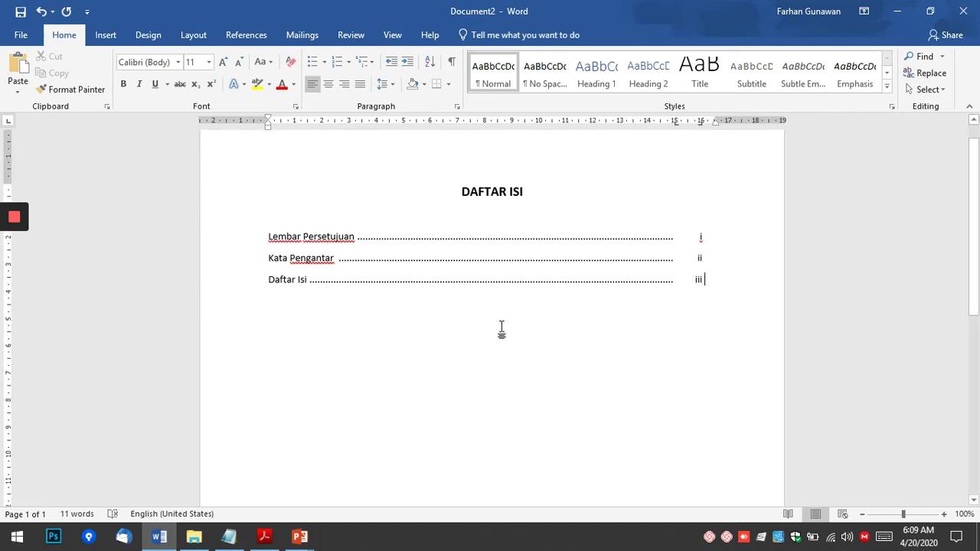
pyautogui.hotkey('alt', 'Tab')
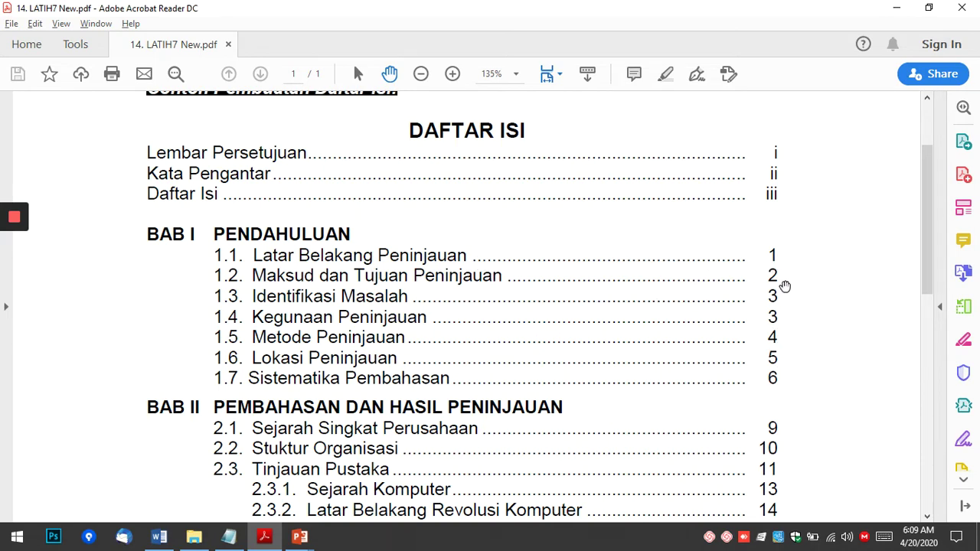
# Add a 'BAB I' line under Daftar Isi with a ruler tab stop and the title PENDAHULUAN.
pyautogui.hotkey('alt', 'Tab')
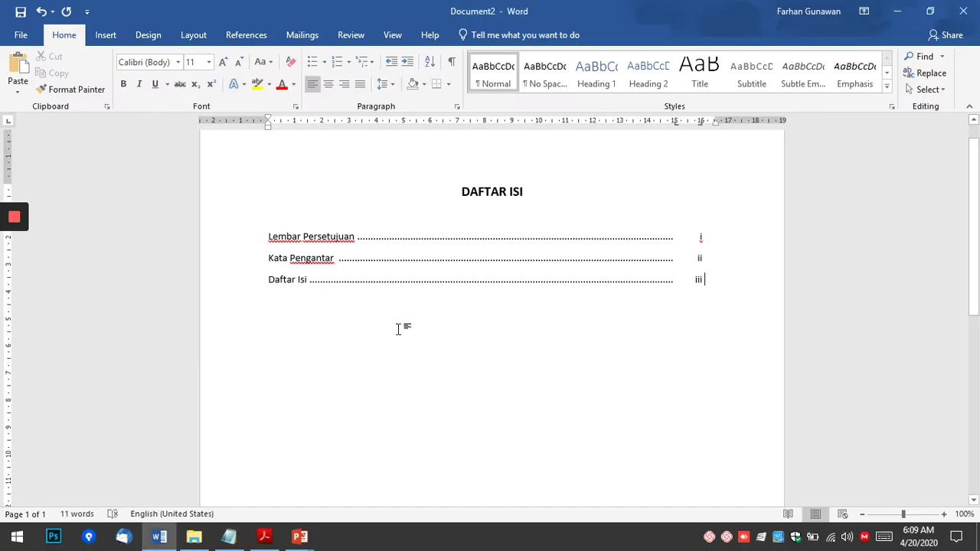
pyautogui.click(736, 284)
pyautogui.press('Return')
pyautogui.write('B')
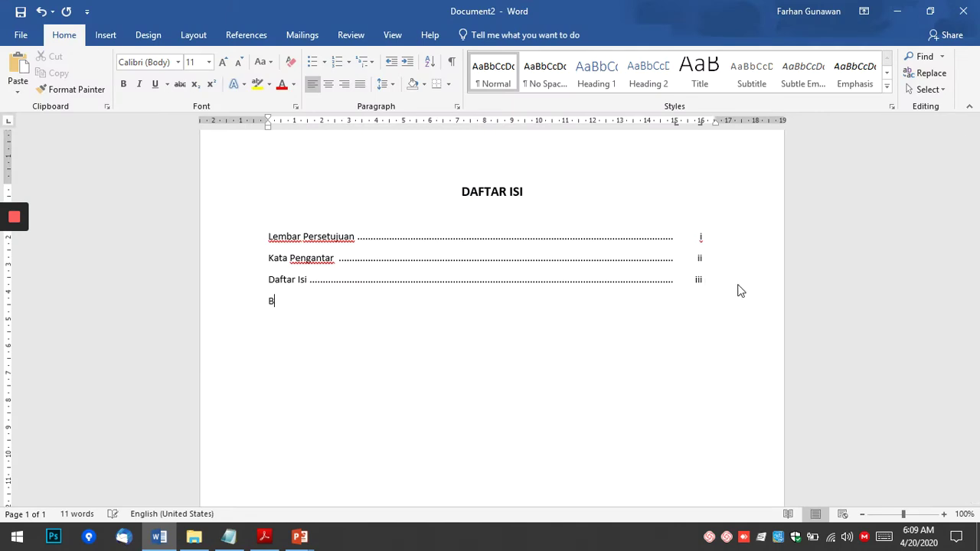
pyautogui.write('AB I')
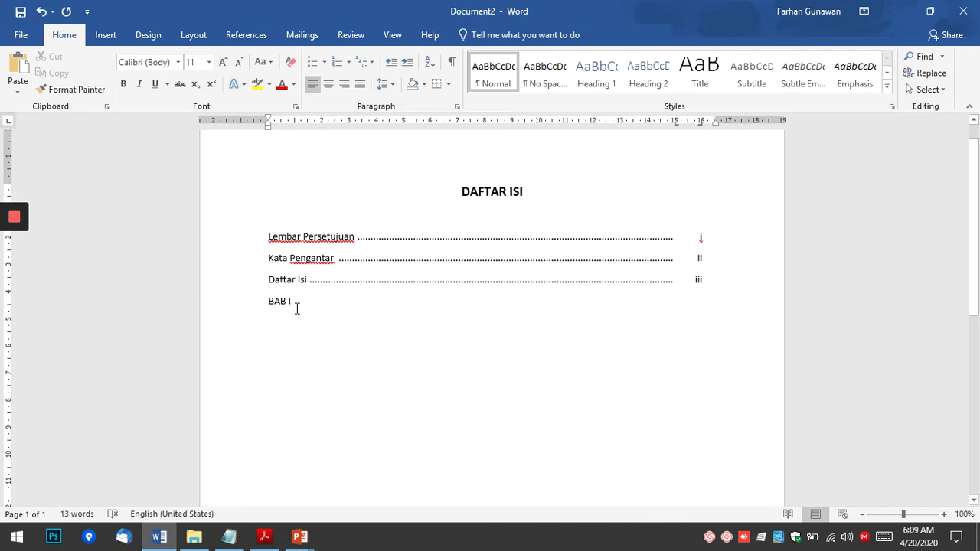
pyautogui.click(314, 125)
pyautogui.press('Tab')
pyautogui.hotkey('alt', 'Tab')
pyautogui.hotkey('alt', 'Tab')
pyautogui.write('PENDAH')
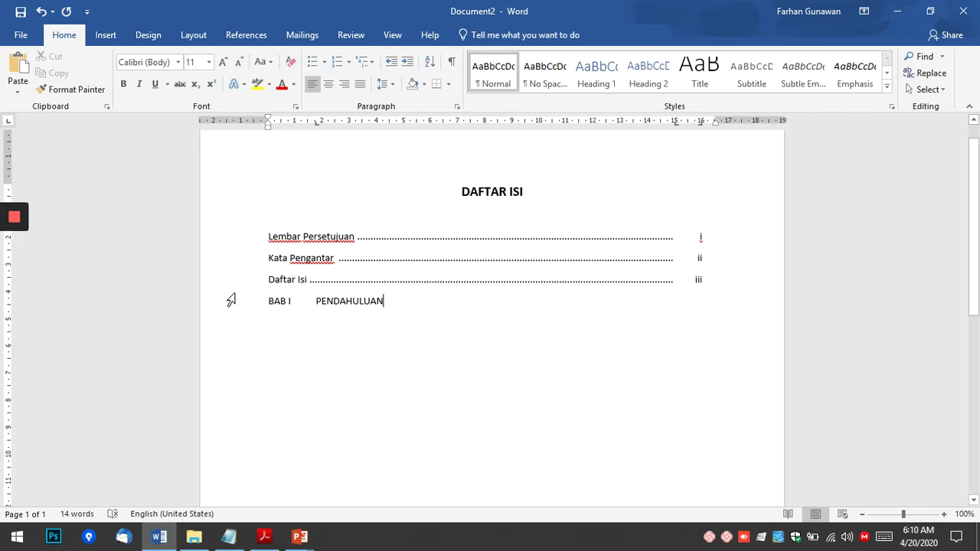
pyautogui.hotkey('alt', 'Tab')
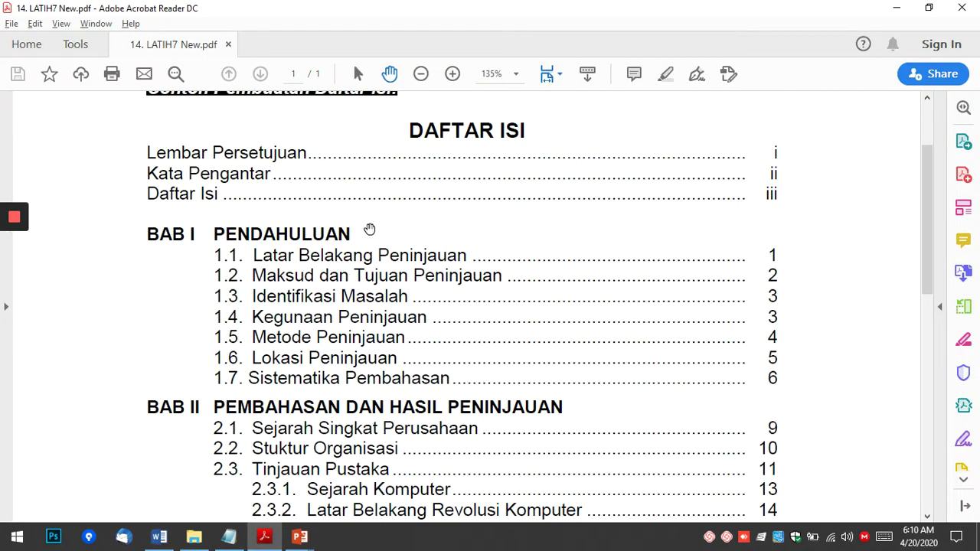
pyautogui.hotkey('alt', 'Tab')
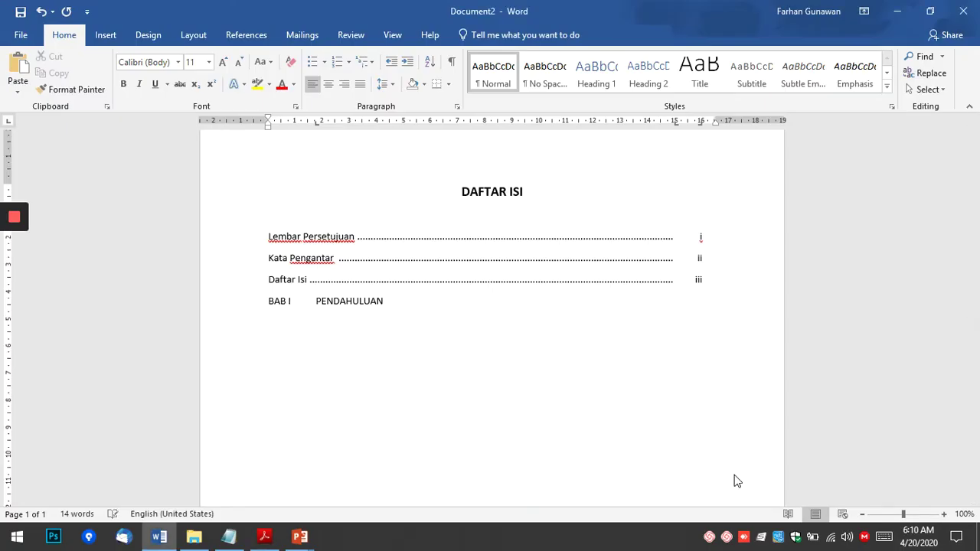
pyautogui.hotkey('alt', 'Tab')
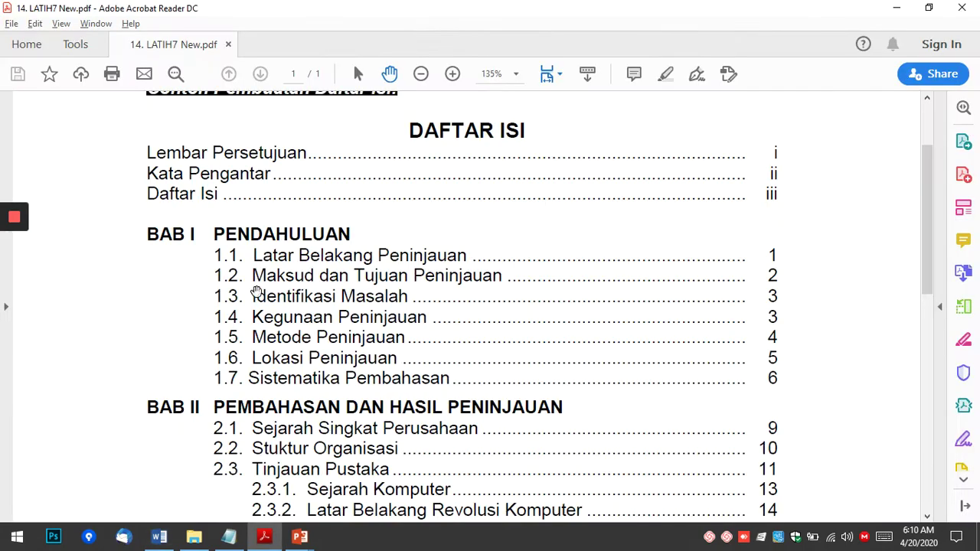
pyautogui.scroll(-2, 288, 258)
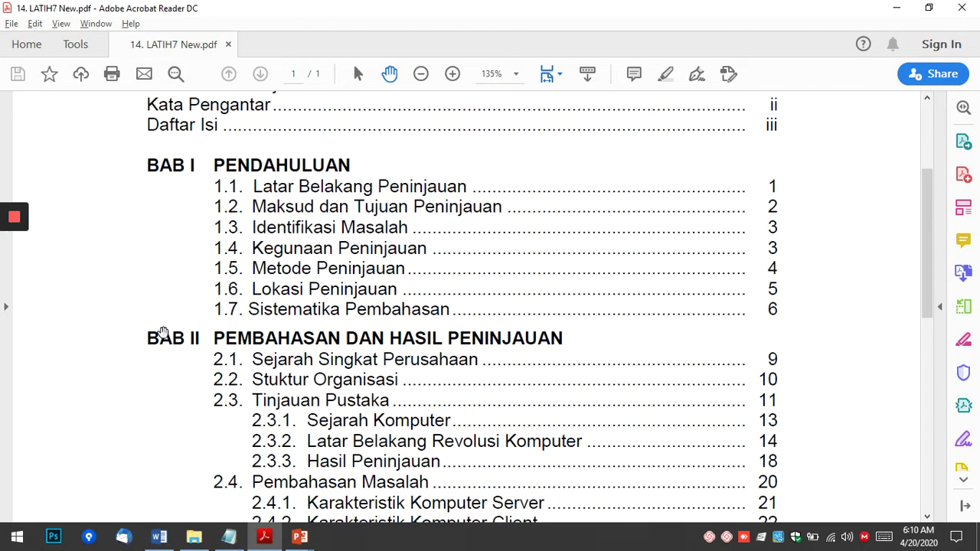
pyautogui.hotkey('alt', 'Tab')
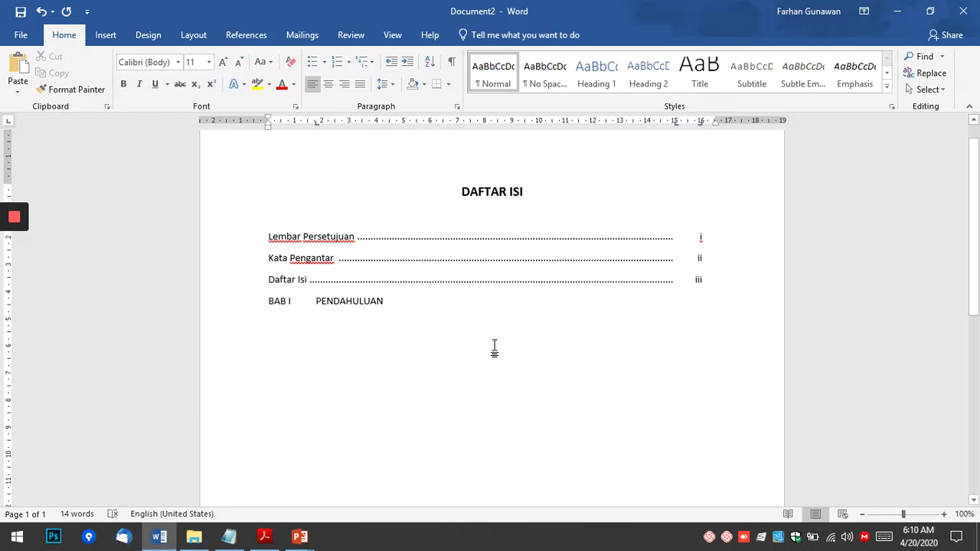
# Add 'BAB II' at the same tab stop with the title PEMBAHASAN DAN HASIL PENINJAUAN.
pyautogui.press('Return')
pyautogui.write('BAB')
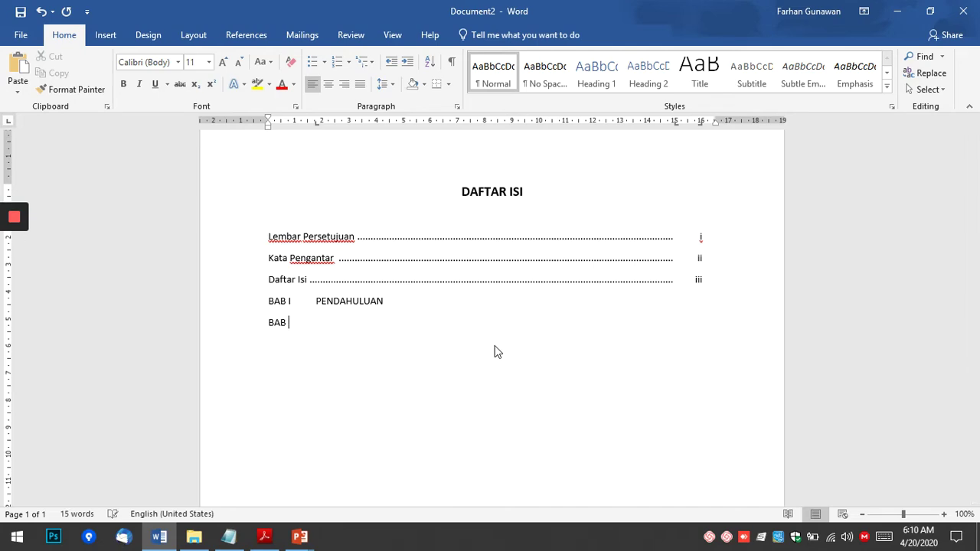
pyautogui.write(' II')
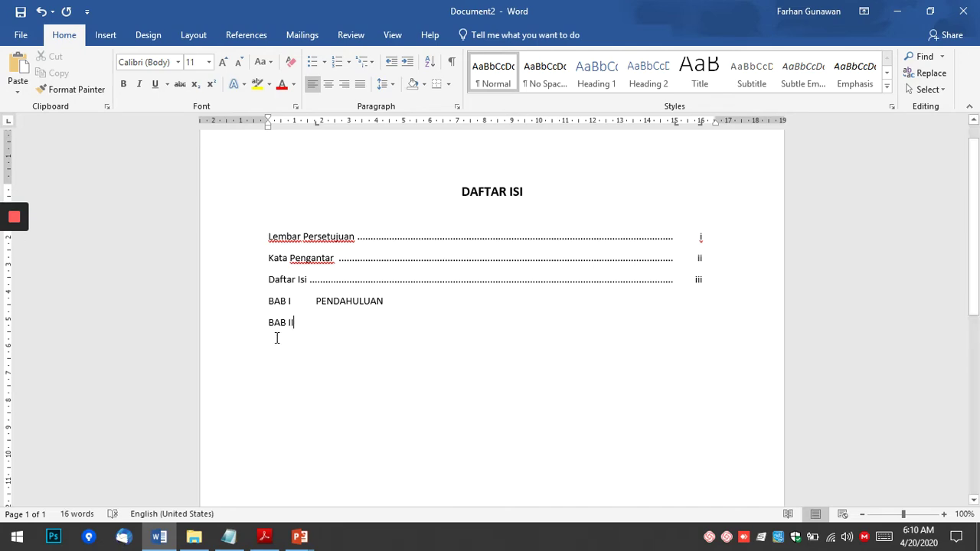
pyautogui.press('Tab')
pyautogui.hotkey('alt', 'Tab')
pyautogui.hotkey('alt', 'Tab')
pyautogui.write('PEBAHASA')
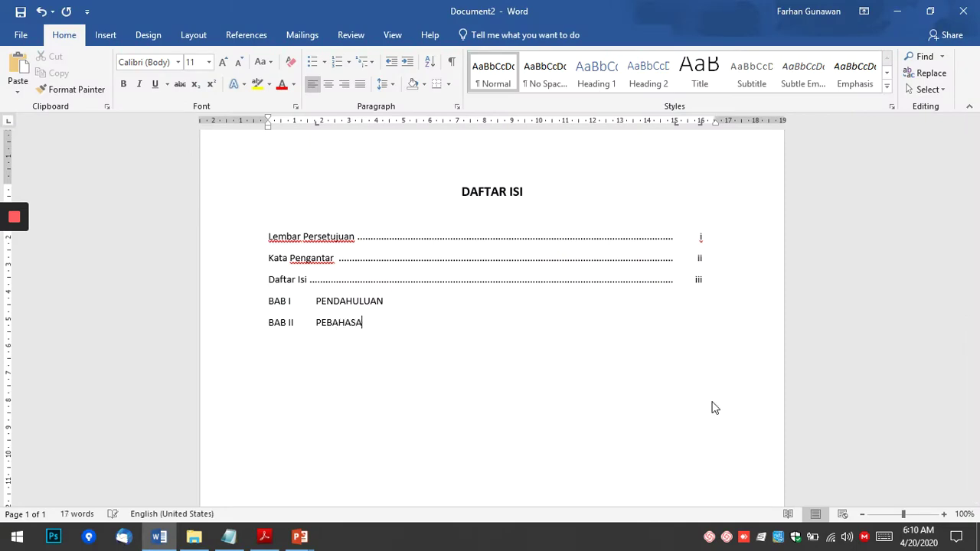
pyautogui.write('M')
pyautogui.write('N DAN')
pyautogui.press('Tab')
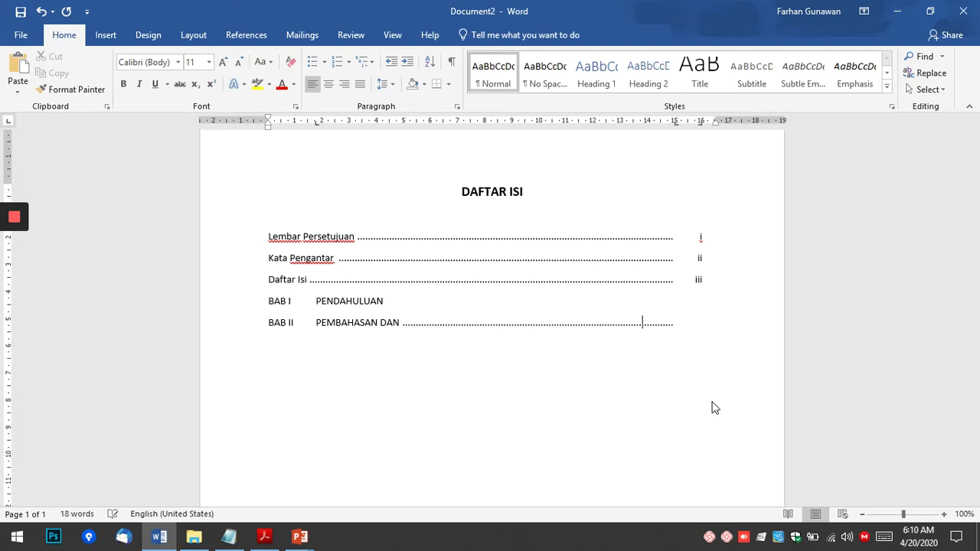
pyautogui.press('BackSpace')
pyautogui.hotkey('alt', 'Tab')
pyautogui.hotkey('alt', 'Tab')
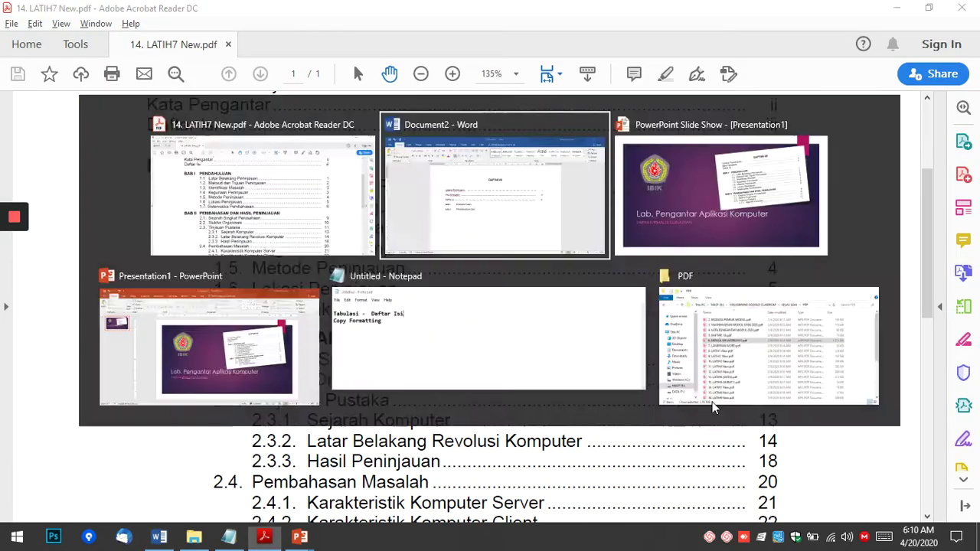
pyautogui.write('HASIL PE')
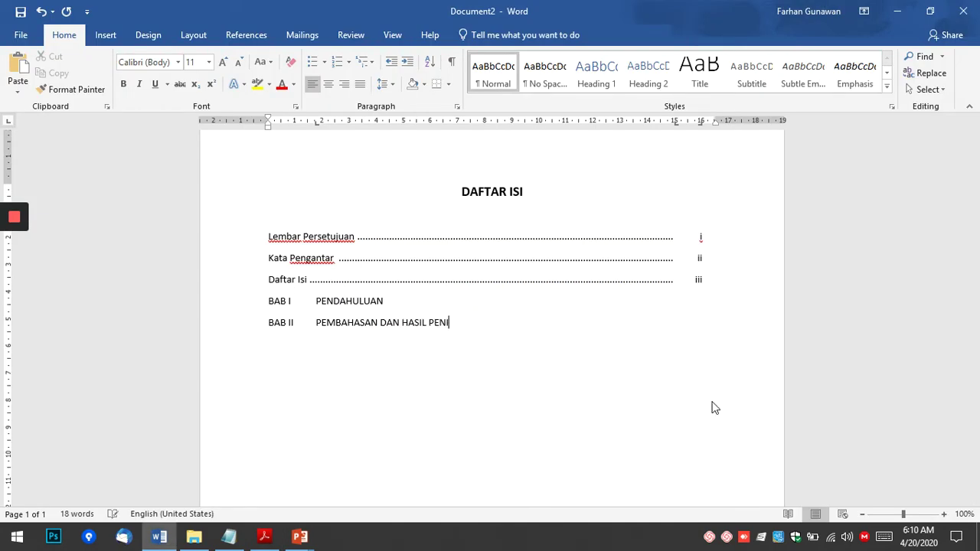
pyautogui.write('NINJAUAN')
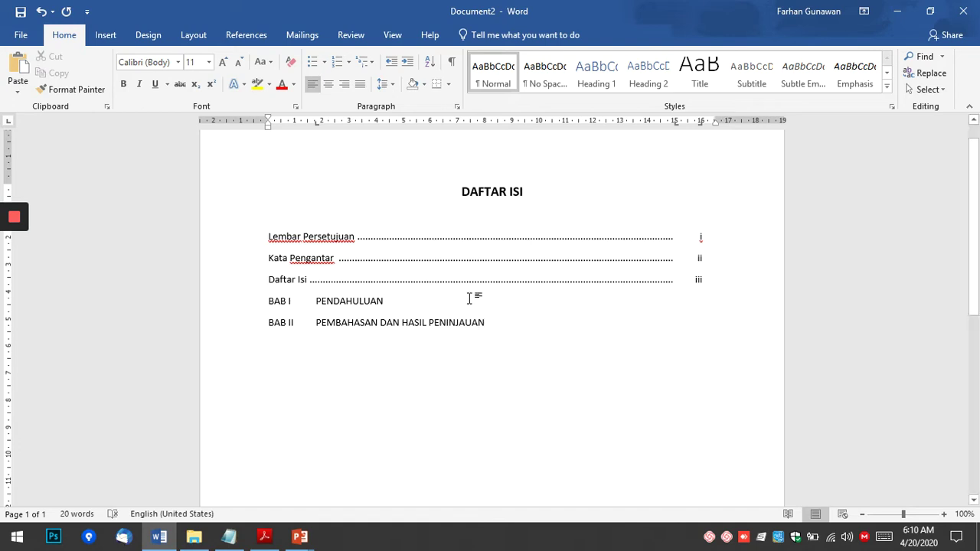
# Make the BAB I and BAB II heading lines bold.
pyautogui.hotkey('shift', 'Home')
pyautogui.hotkey('ctrl', 'b')
pyautogui.press('Down')
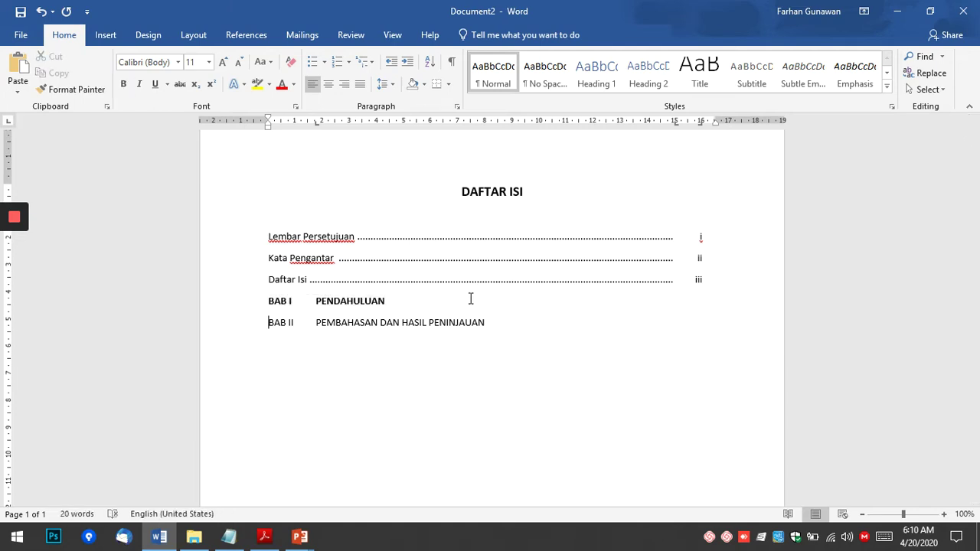
pyautogui.hotkey('shift', 'End')
pyautogui.hotkey('ctrl', 'b')
# Insert an empty non-bold line after BAB I PENDAHULUAN.
pyautogui.press('Up')
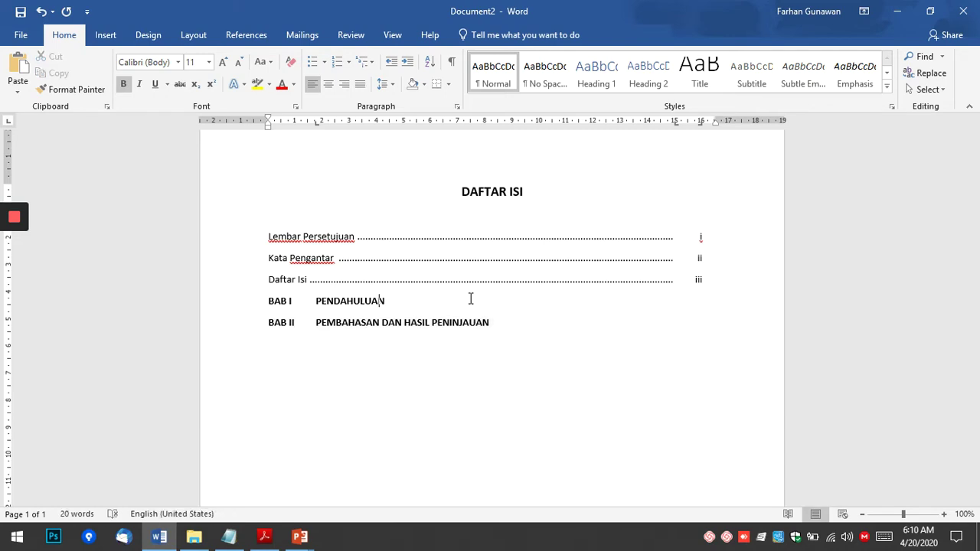
pyautogui.press('Return')
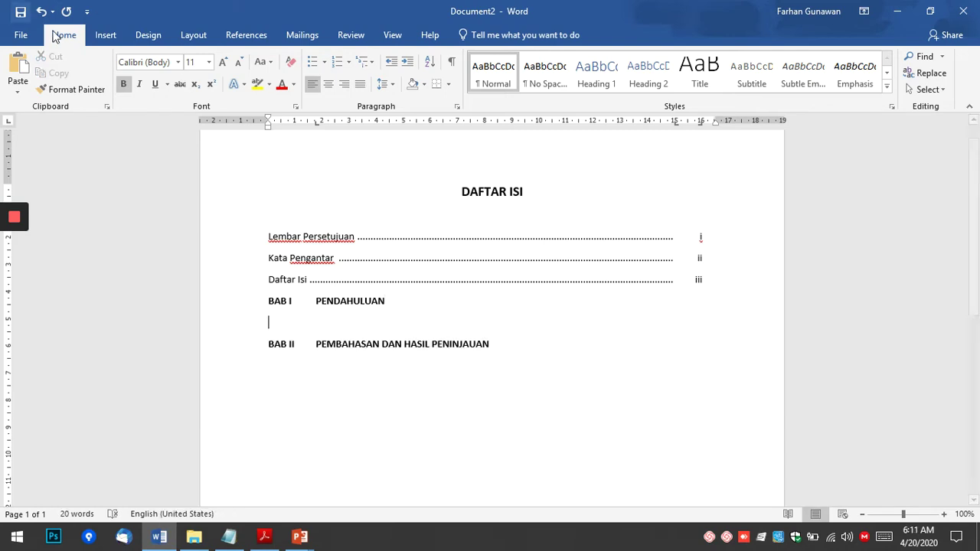
pyautogui.click(123, 84)
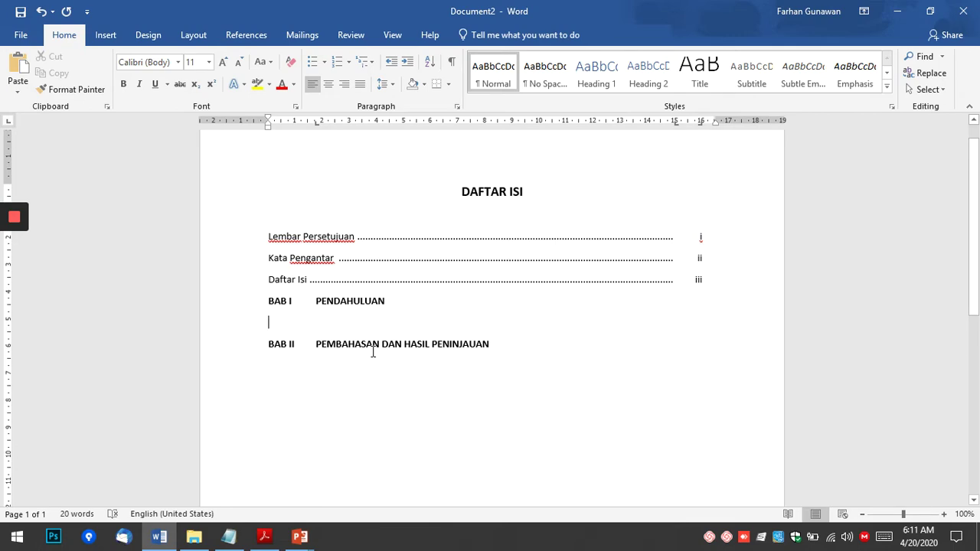
pyautogui.hotkey('alt', 'Tab')
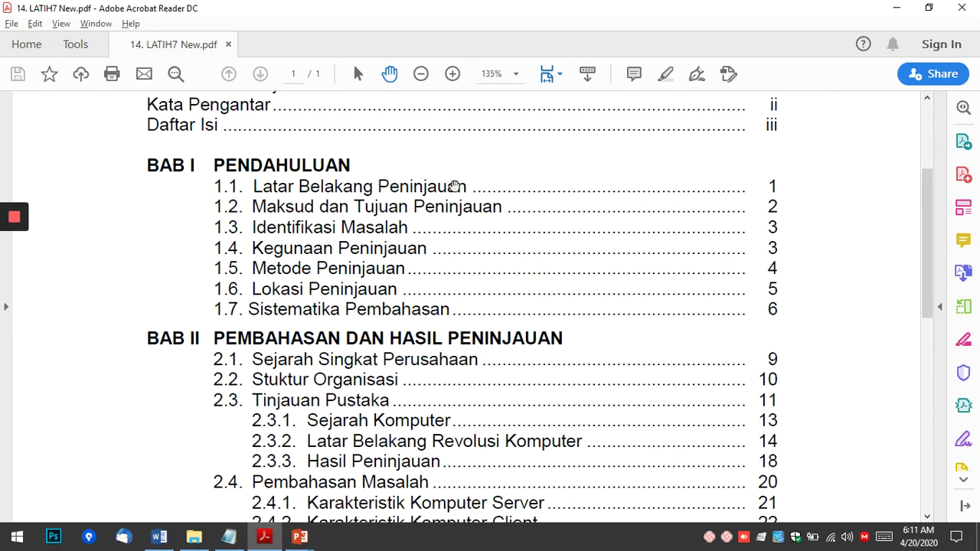
pyautogui.hotkey('alt', 'Tab')
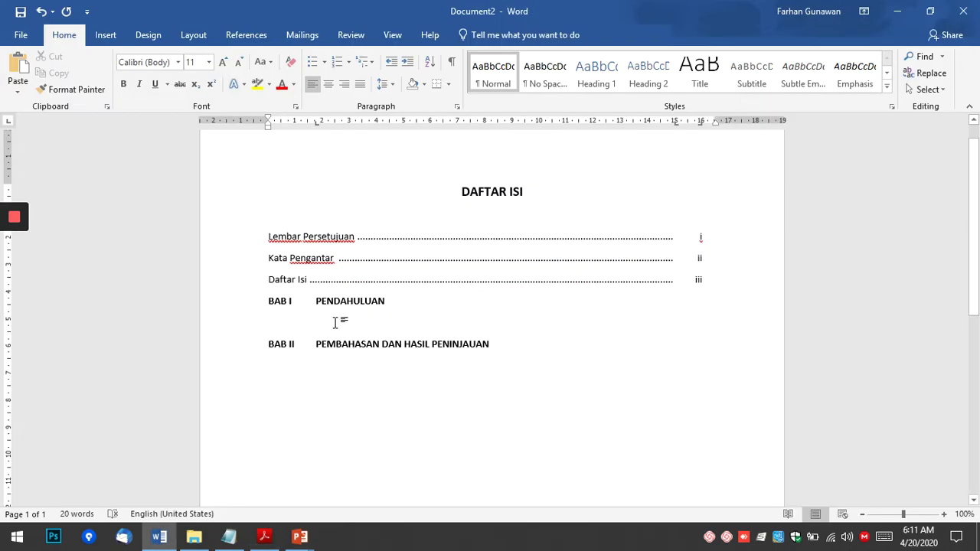
# Create the indented entry '1.1. Latar Belakang Peninjauan' with a dotted leader and page 1.
pyautogui.click(334, 322)
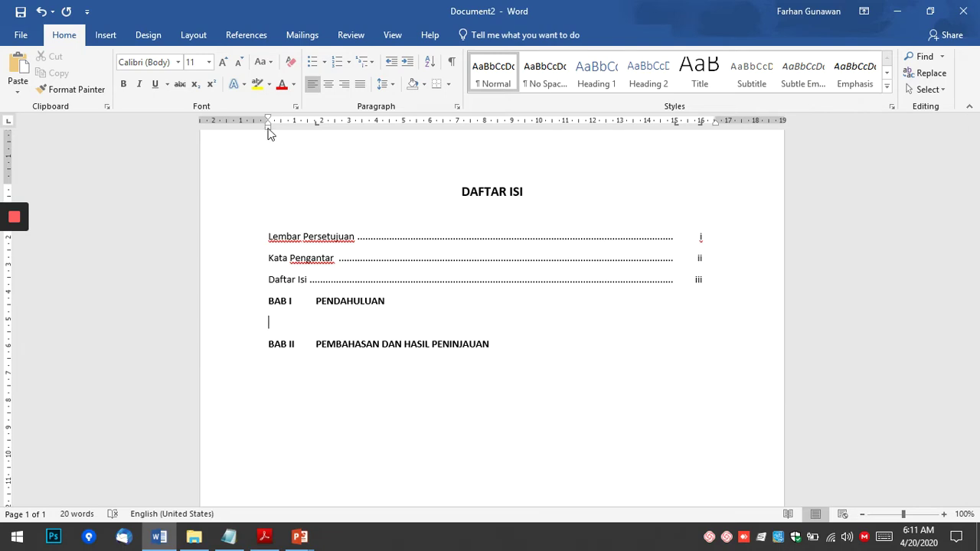
pyautogui.moveTo(268, 134)
pyautogui.mouseDown()
pyautogui.moveTo(322, 125)
pyautogui.moveTo(320, 136)
pyautogui.moveTo(316, 125)
pyautogui.mouseUp()
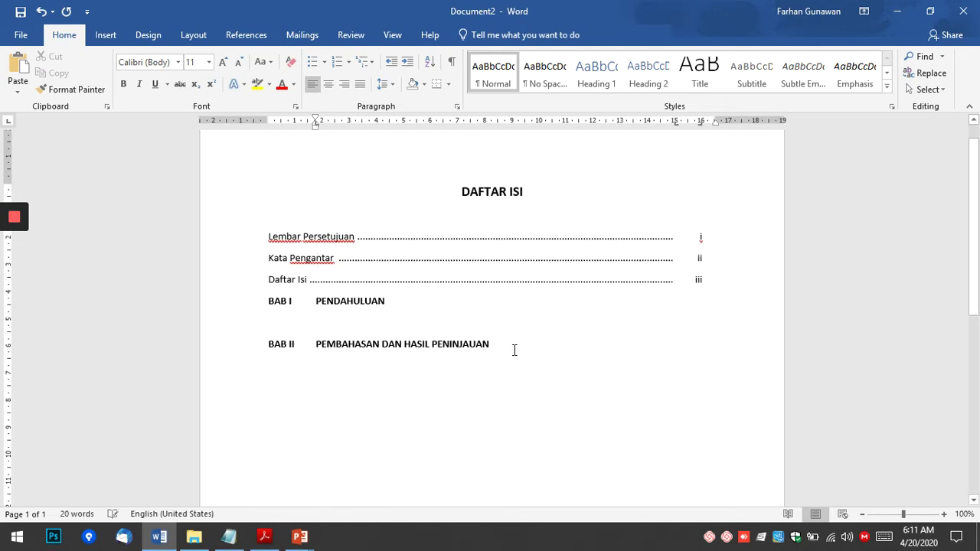
pyautogui.write('1.1')
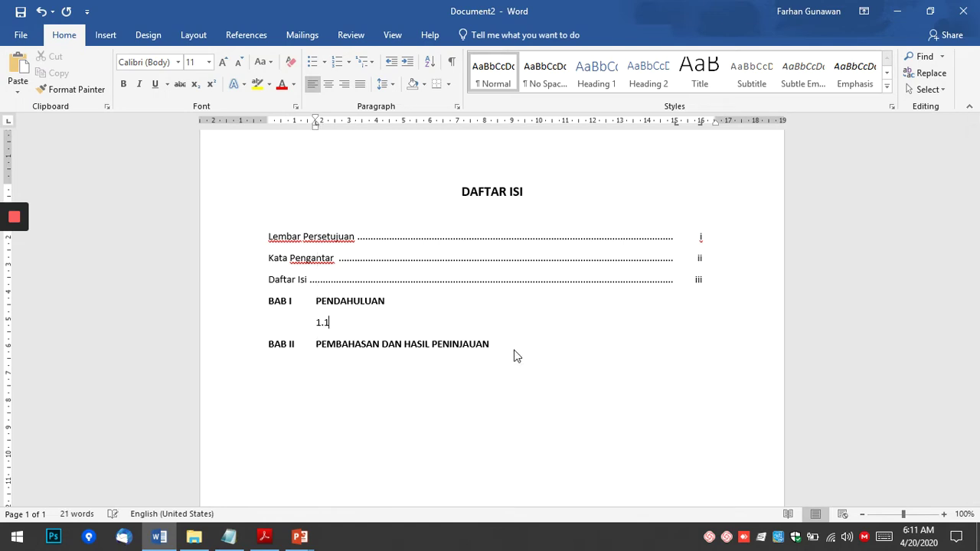
pyautogui.write('.')
pyautogui.press('Tab')
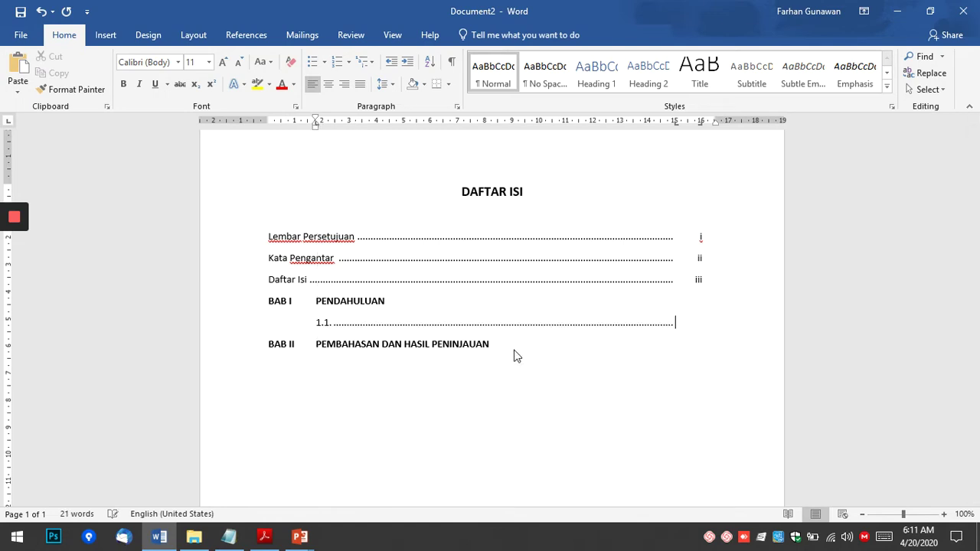
pyautogui.press('BackSpace')
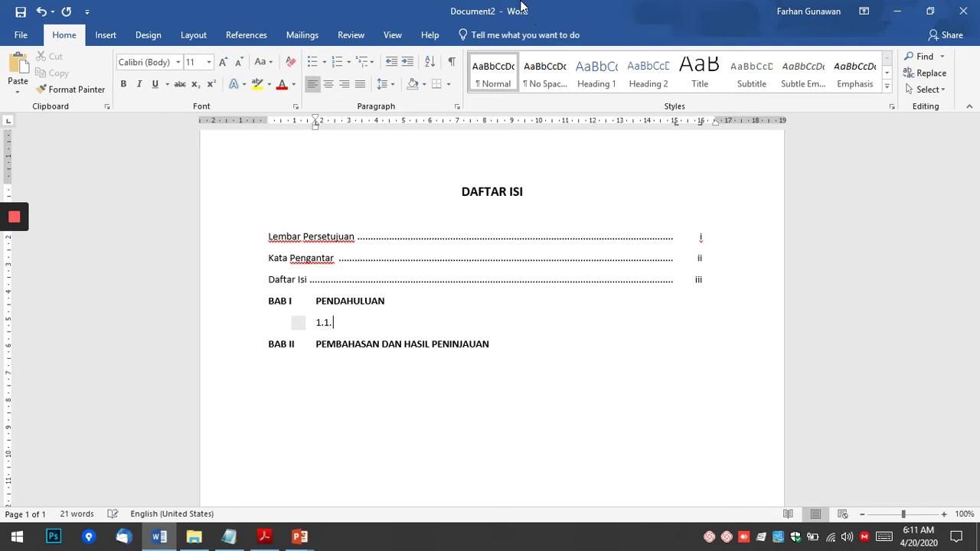
pyautogui.doubleClick(324, 322)
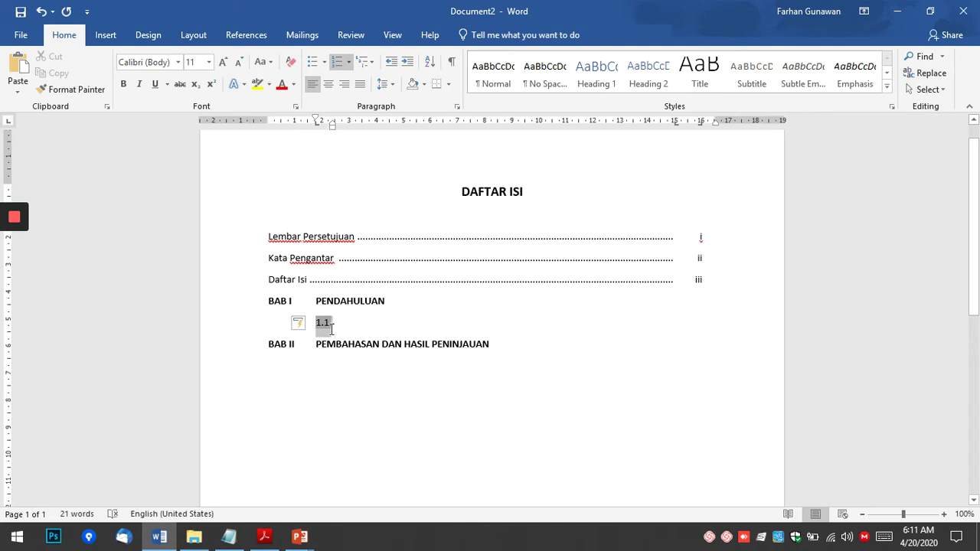
pyautogui.click(338, 326)
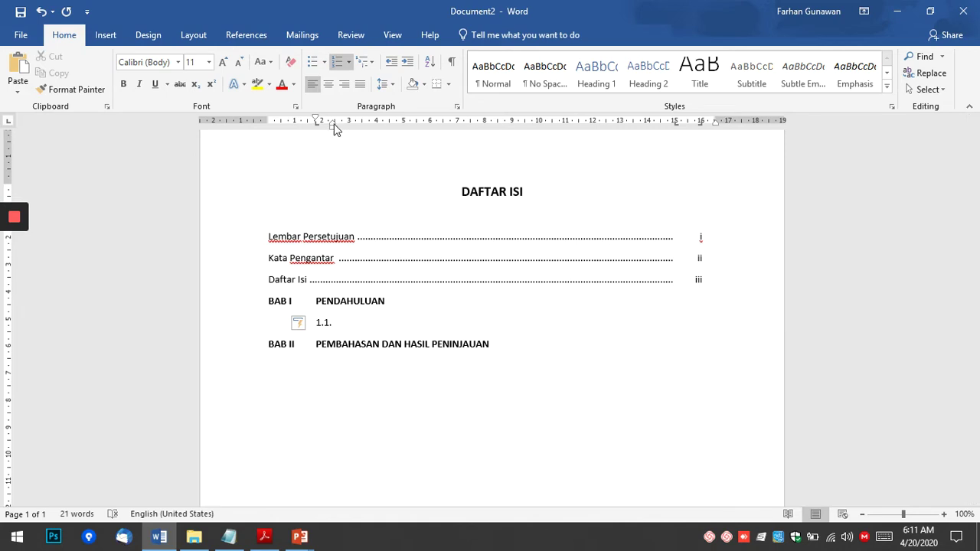
pyautogui.moveTo(333, 125); pyautogui.dragTo(340, 125)
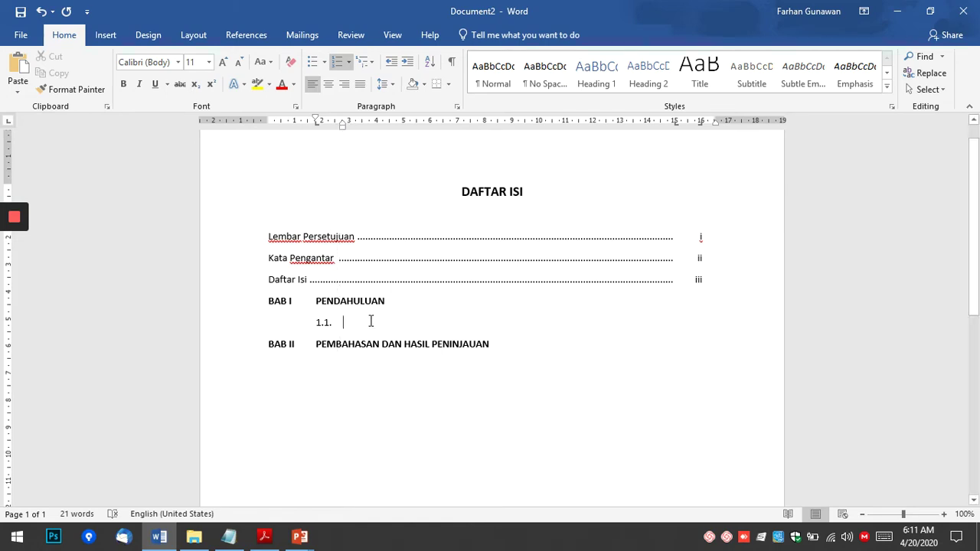
pyautogui.hotkey('alt', 'Tab')
pyautogui.hotkey('alt', 'Tab')
pyautogui.write('Latar B')
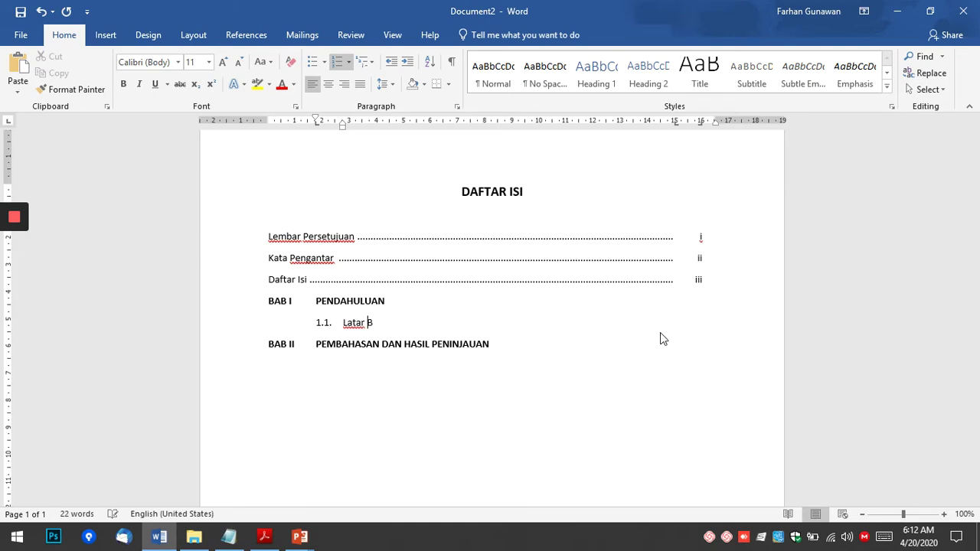
pyautogui.write('elakang Peninjauan')
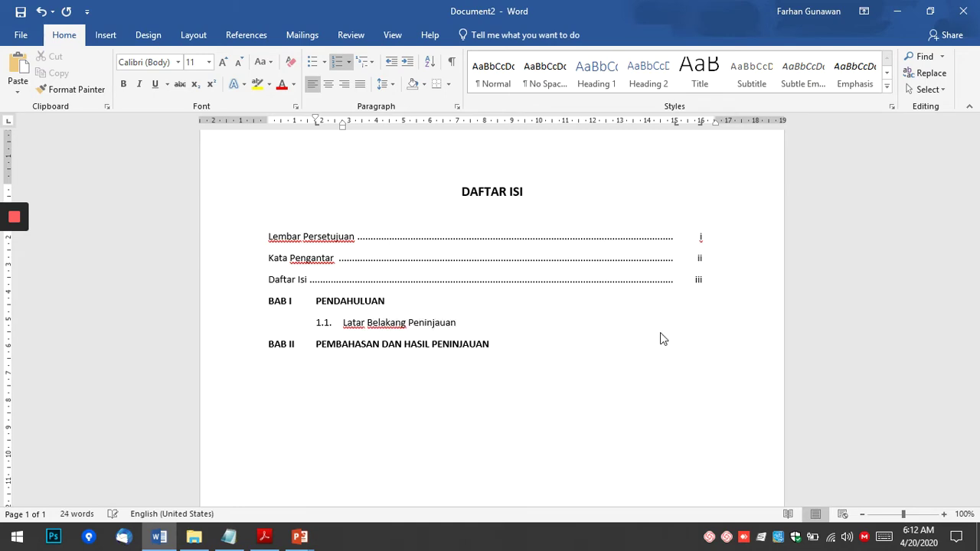
pyautogui.press('Tab')
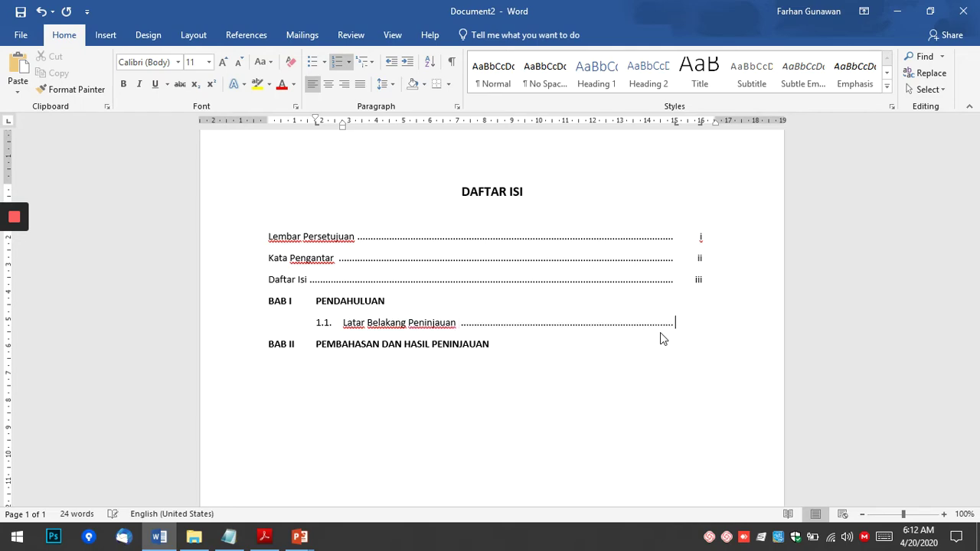
pyautogui.press('Tab')
pyautogui.write('1')
pyautogui.hotkey('alt', 'Tab')
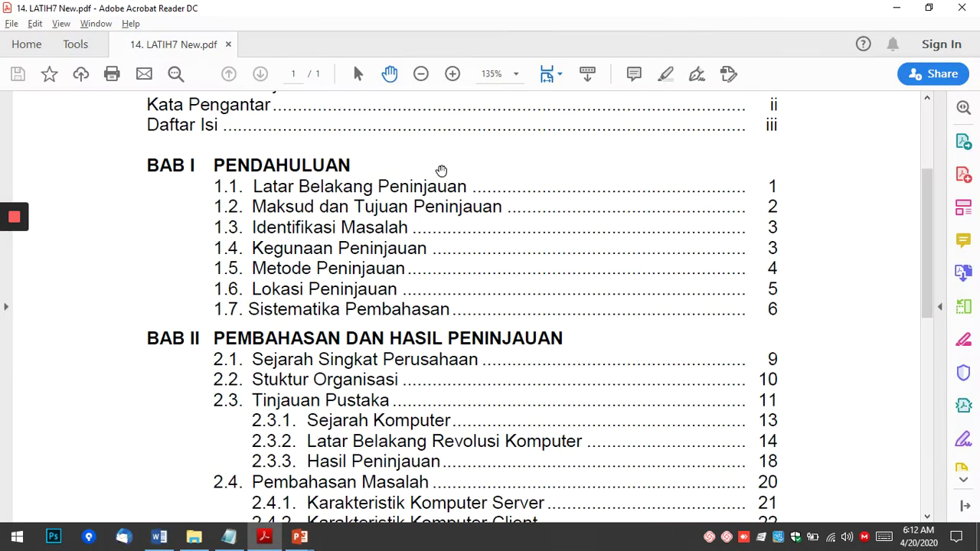
pyautogui.hotkey('alt', 'Tab')
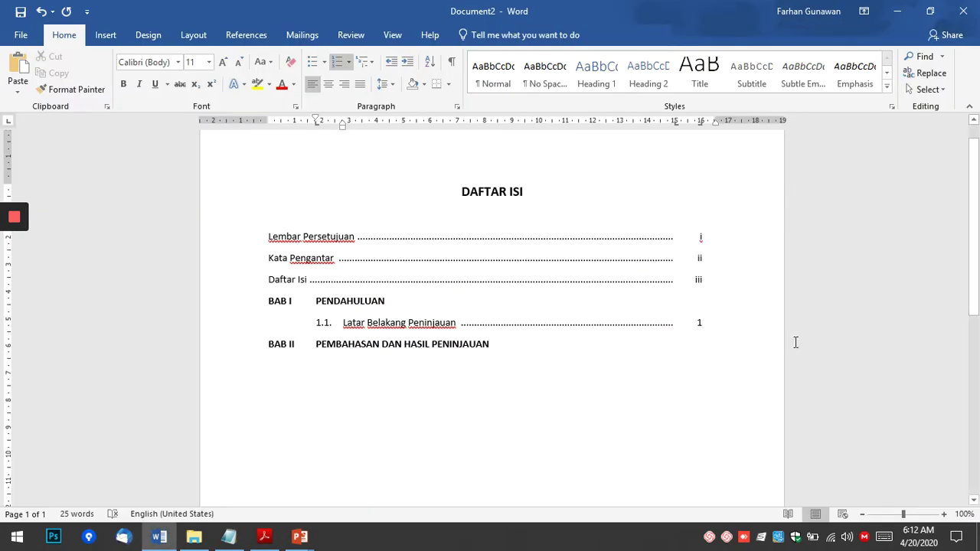
# Add entry 1.2 Maksud dan Tujuan Peninjauan followed by a dotted leader.
pyautogui.press('Return')
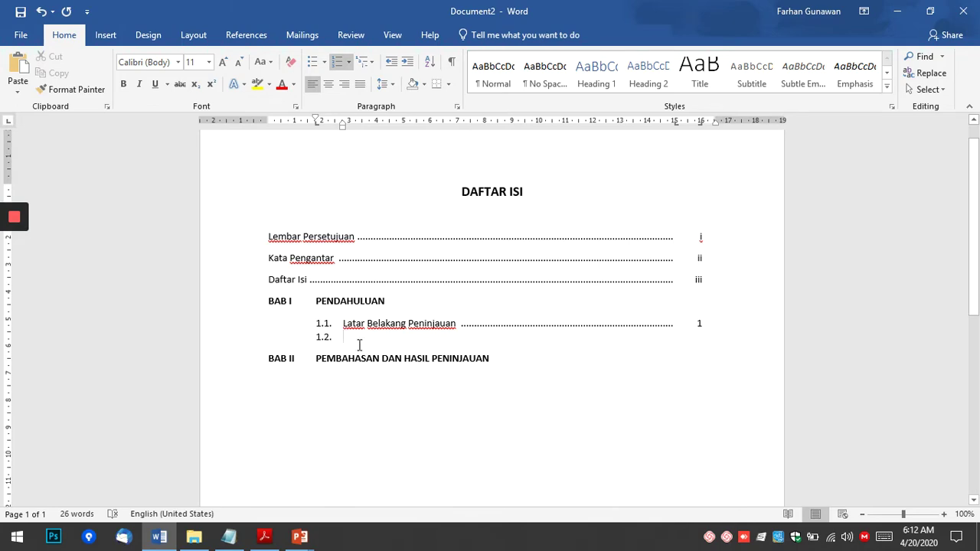
pyautogui.hotkey('alt', 'Tab')
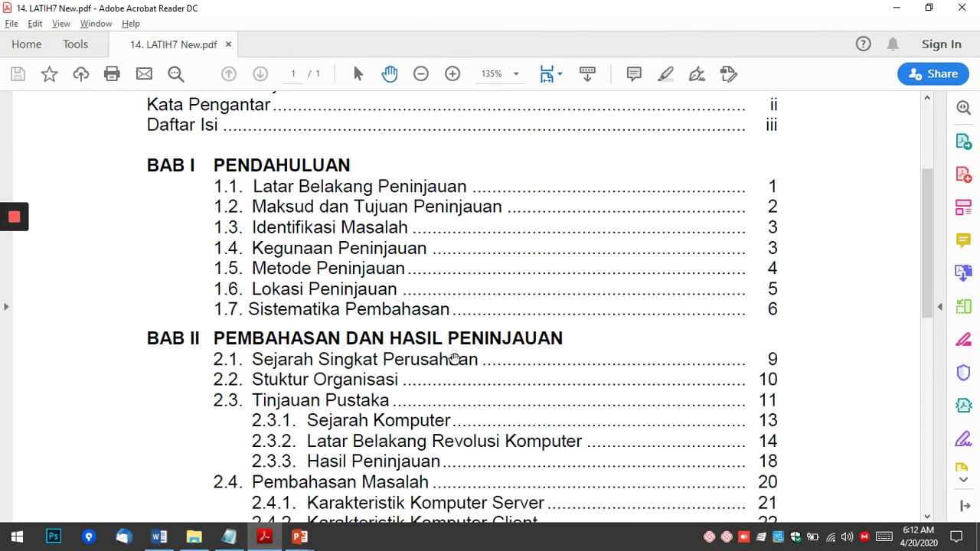
pyautogui.hotkey('alt', 'Tab')
pyautogui.write('Maksud')
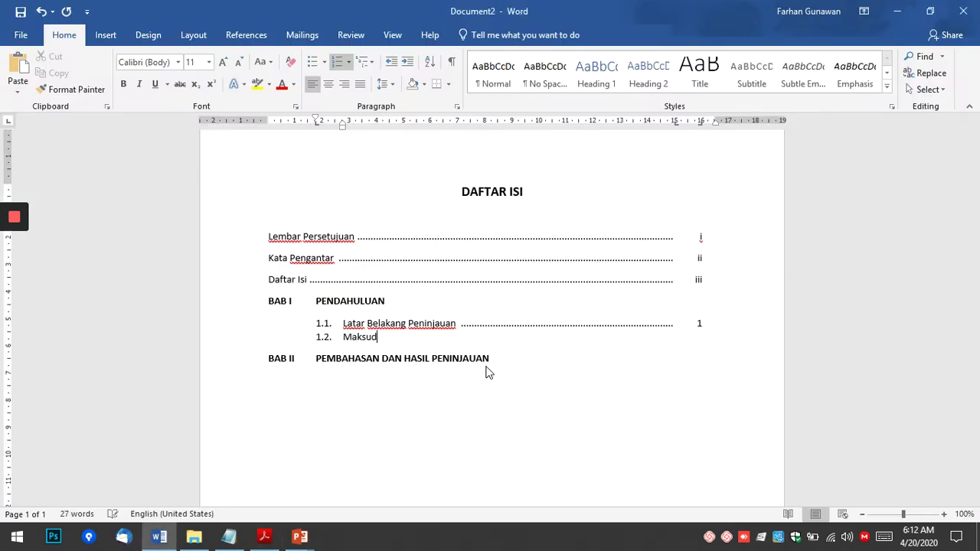
pyautogui.write('n')
pyautogui.write('an Tu')
pyautogui.write('jan')
pyautogui.hotkey('alt', 'Tab')
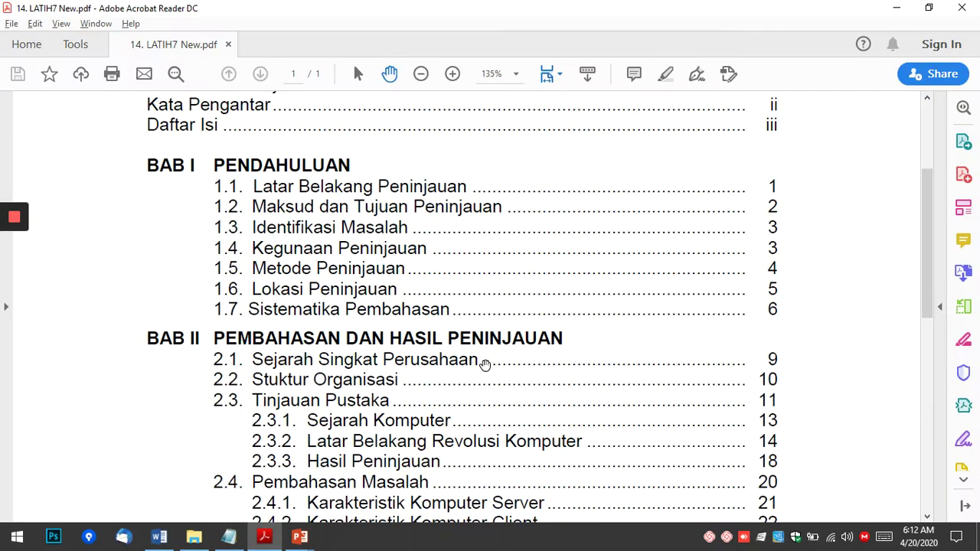
pyautogui.hotkey('alt', 'Tab')
pyautogui.write('Per')
pyautogui.write('inj')
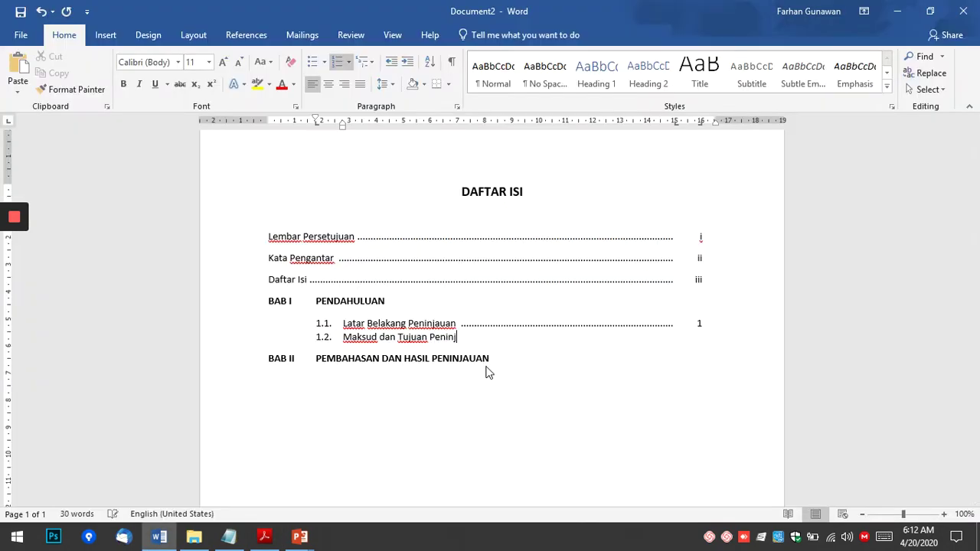
pyautogui.write('auan')
pyautogui.press('Tab')
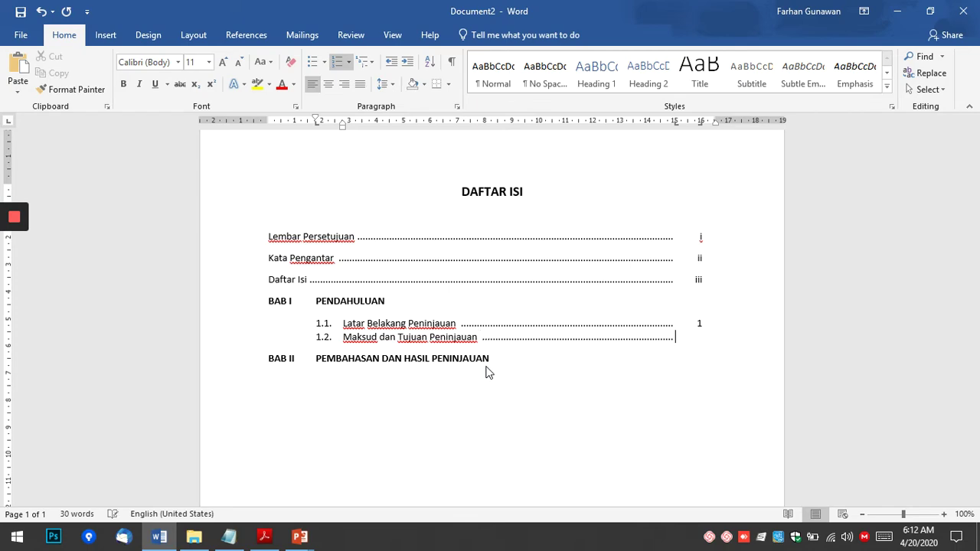
pyautogui.hotkey('alt', 'Tab')
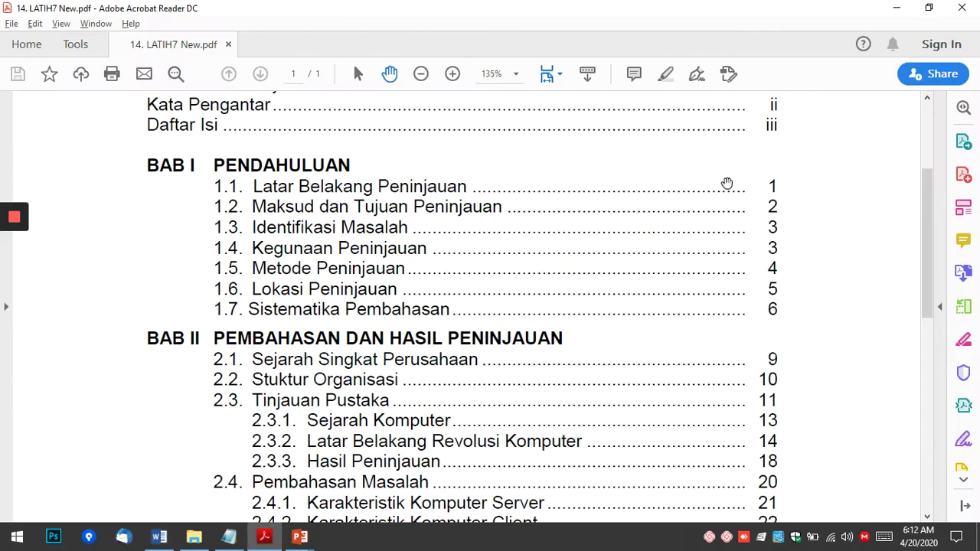
pyautogui.hotkey('alt', 'Tab')
# Give 1.2 page 2, then add 1.3 Identifikasi Masalah and 1.4 Kegunaan Peninjauan, page 3.
pyautogui.write('2')
pyautogui.press('Return')
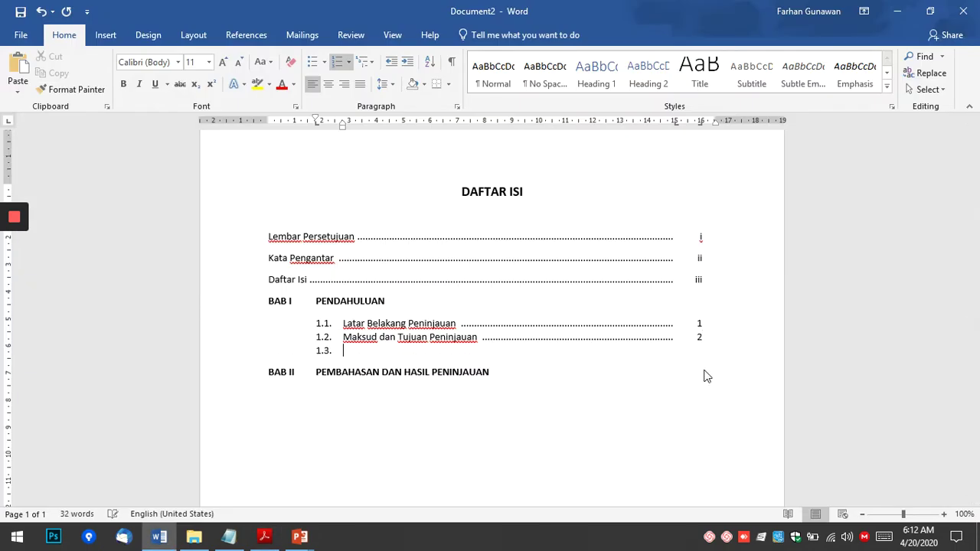
pyautogui.hotkey('alt', 'Tab')
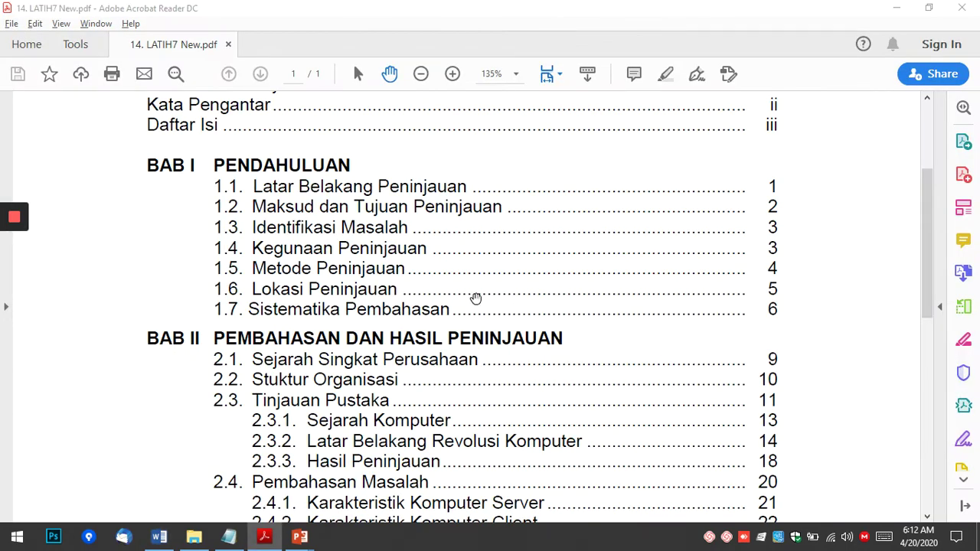
pyautogui.hotkey('alt', 'Tab')
pyautogui.write('Identifi')
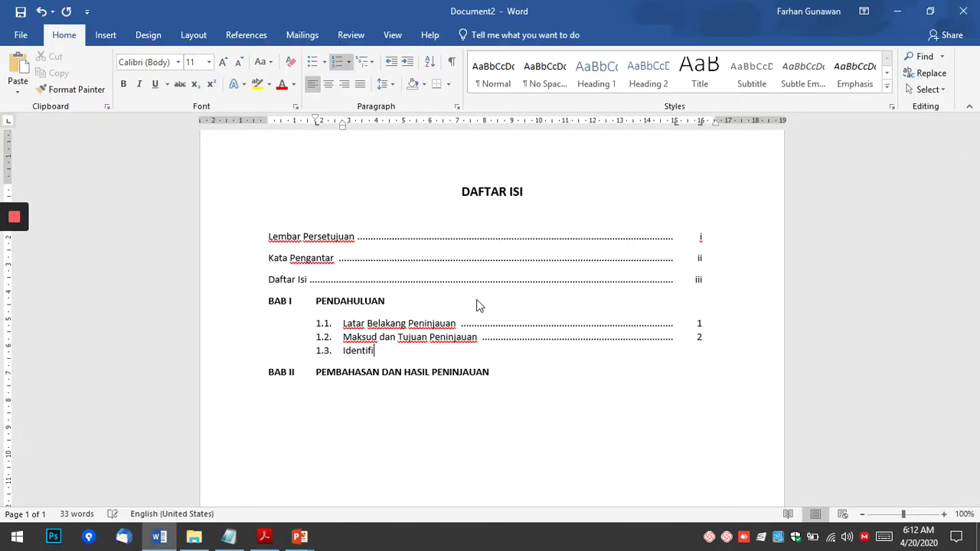
pyautogui.write('kasi Masalah')
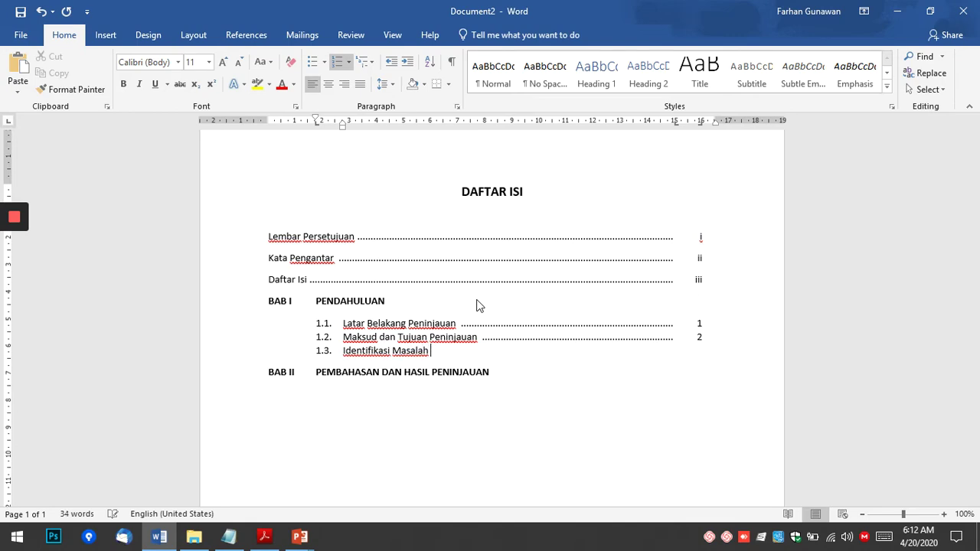
pyautogui.press('Tab')
pyautogui.press('Return')
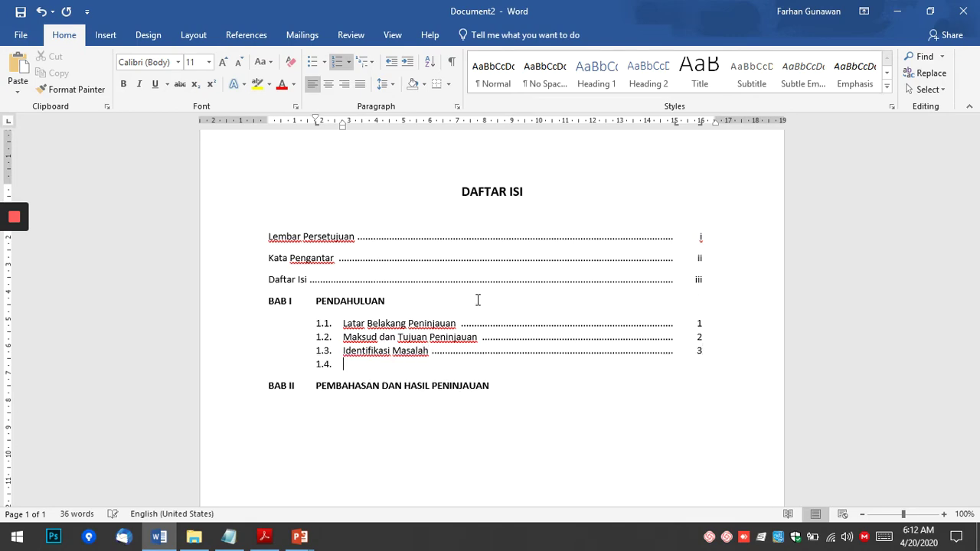
pyautogui.hotkey('alt', 'Tab')
pyautogui.hotkey('alt', 'Tab')
pyautogui.write('w')
pyautogui.press('BackSpace')
pyautogui.write('Kwgur')
pyautogui.press('Home')
pyautogui.press('Right')
pyautogui.hotkey('shift', 'Right')
pyautogui.write('Peninjauan')
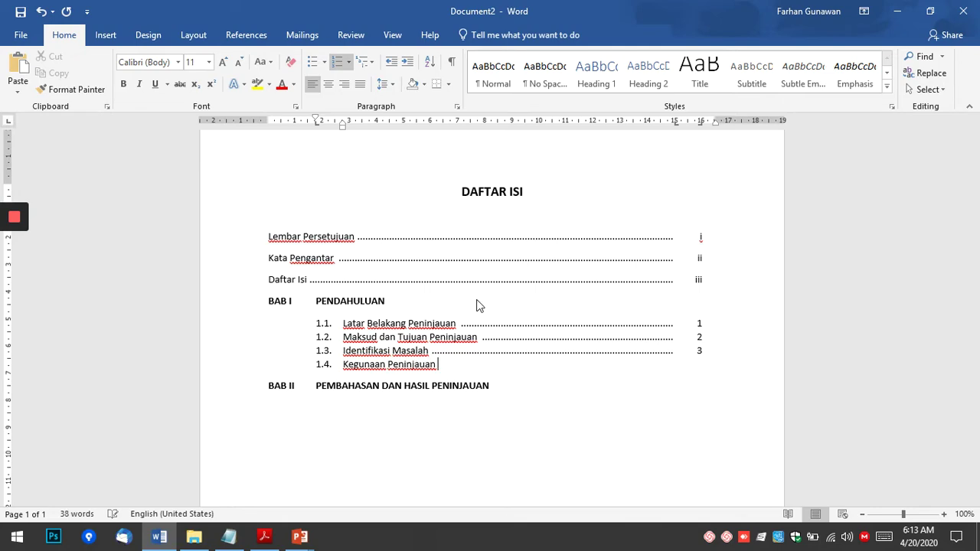
pyautogui.press('Tab')
pyautogui.write('3')
# Add entry 1.5 Metode Peninjauan with a dotted leader and page 4.
pyautogui.press('Return')
pyautogui.hotkey('alt', 'Tab')
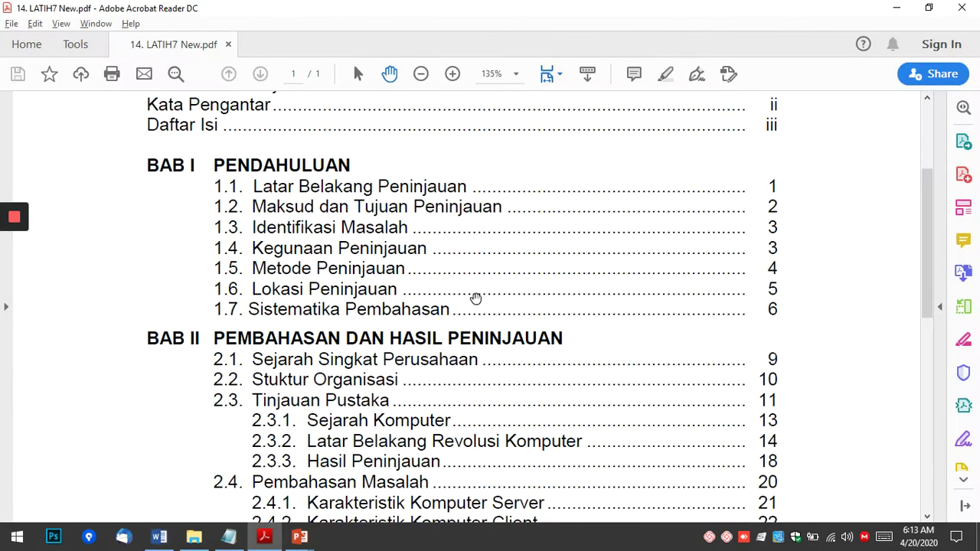
pyautogui.hotkey('alt', 'Tab')
pyautogui.write('Metode')
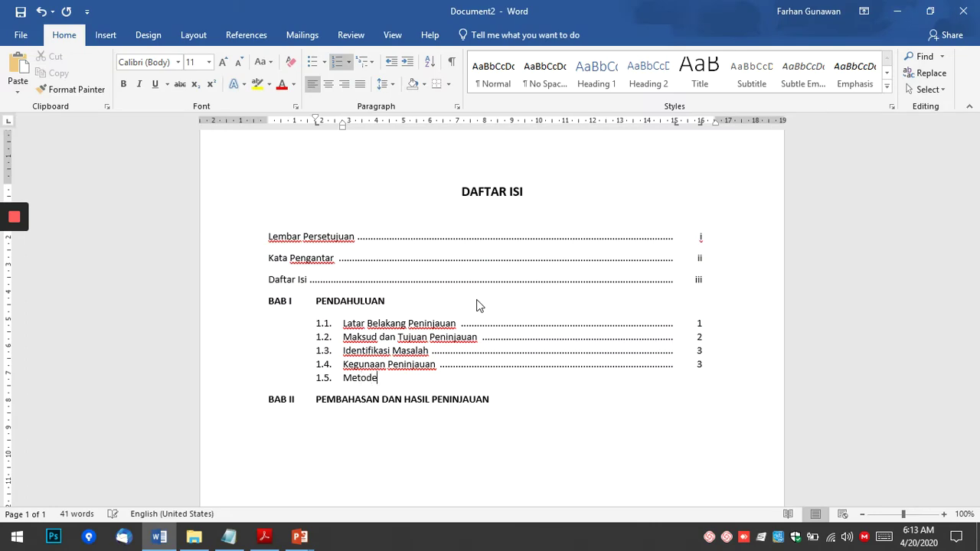
pyautogui.write(' Peninjauan')
pyautogui.press('Tab')
pyautogui.hotkey('alt', 'Tab')
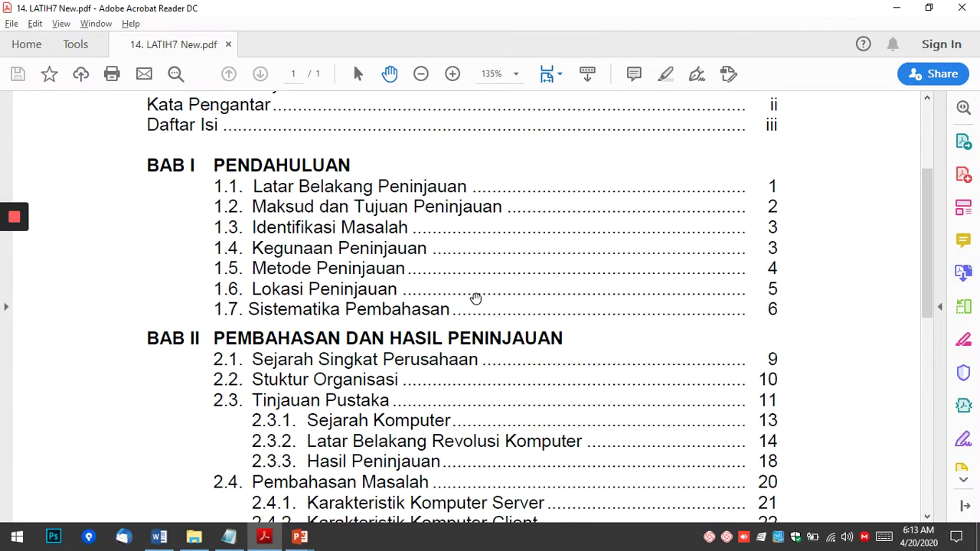
pyautogui.hotkey('alt', 'Tab')
pyautogui.write('4')
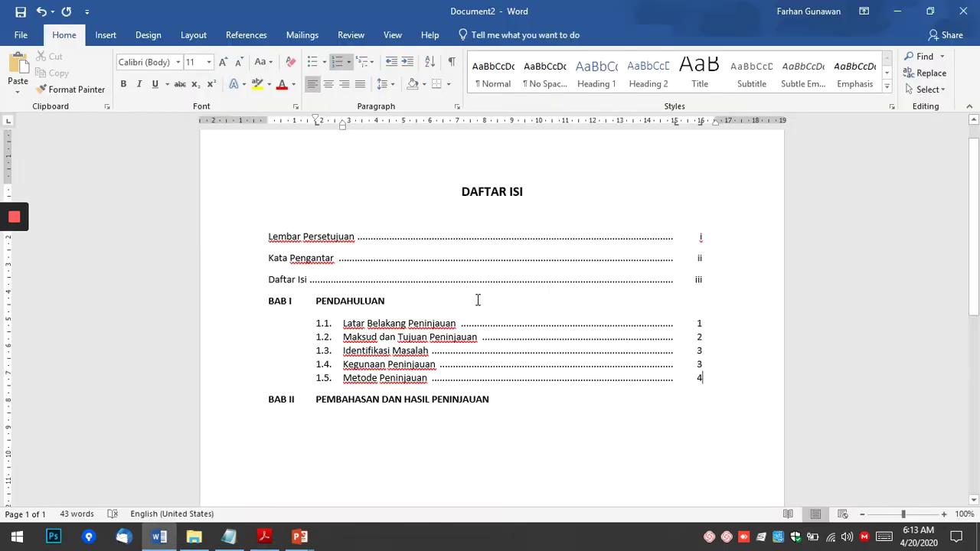
# Add 1.6 Lokasi Peninjauan (page 5) and 1.7 Sistematika Peninjauan (page 6) with dotted leaders.
pyautogui.press('Return')
pyautogui.write('Lokasi')
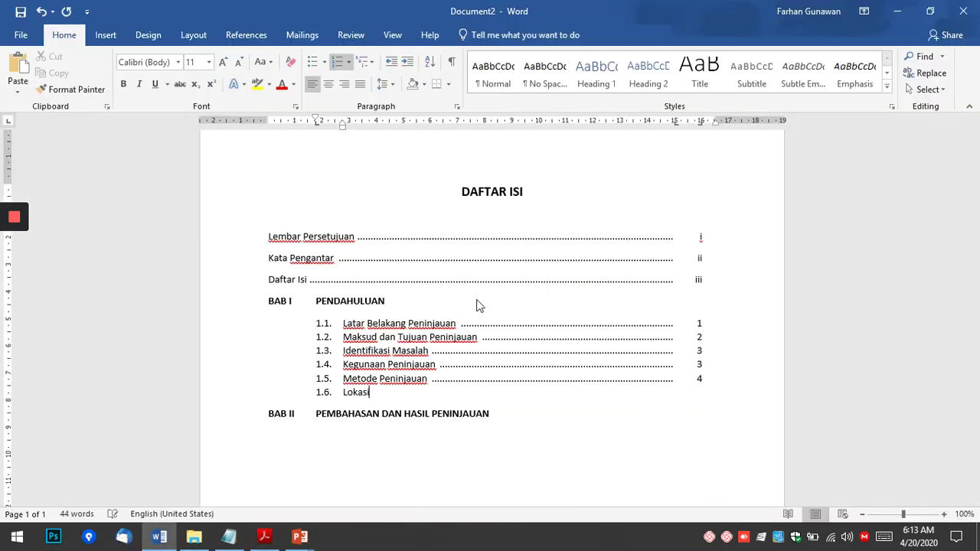
pyautogui.write(' Peninjauan')
pyautogui.press('Tab')
pyautogui.hotkey('alt', 'Tab')
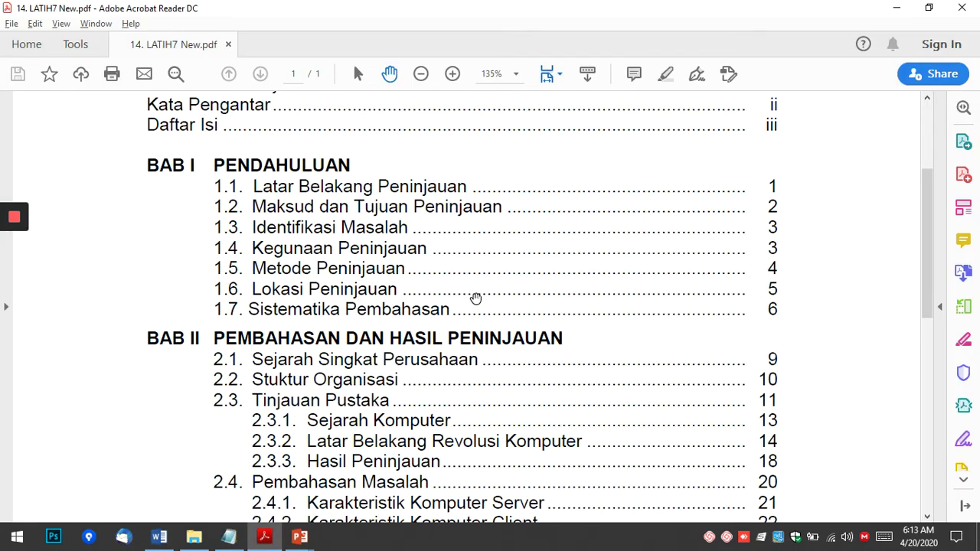
pyautogui.hotkey('alt', 'Tab')
pyautogui.write('5')
pyautogui.press('Return')
pyautogui.hotkey('alt', 'Tab')
pyautogui.hotkey('alt', 'Tab')
pyautogui.write('Sis')
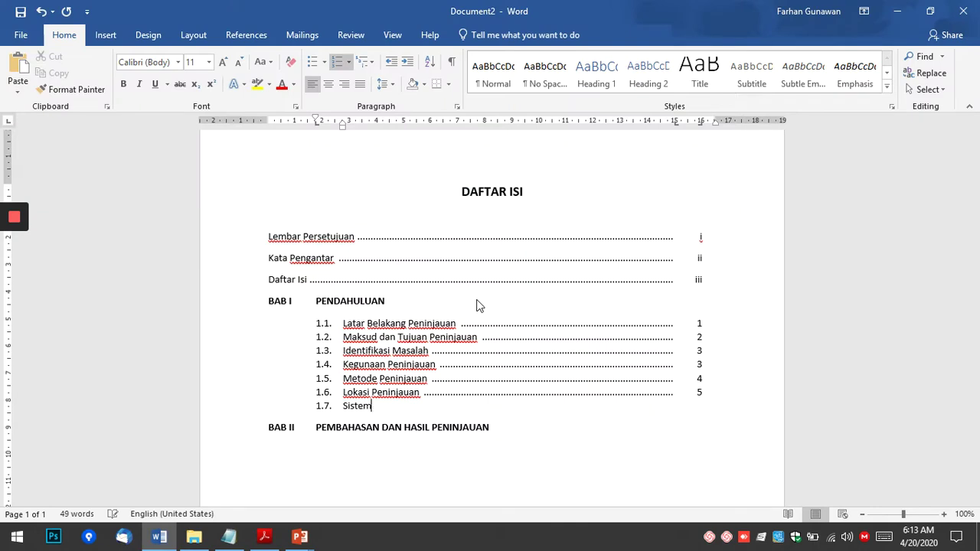
pyautogui.write('tematika Penin')
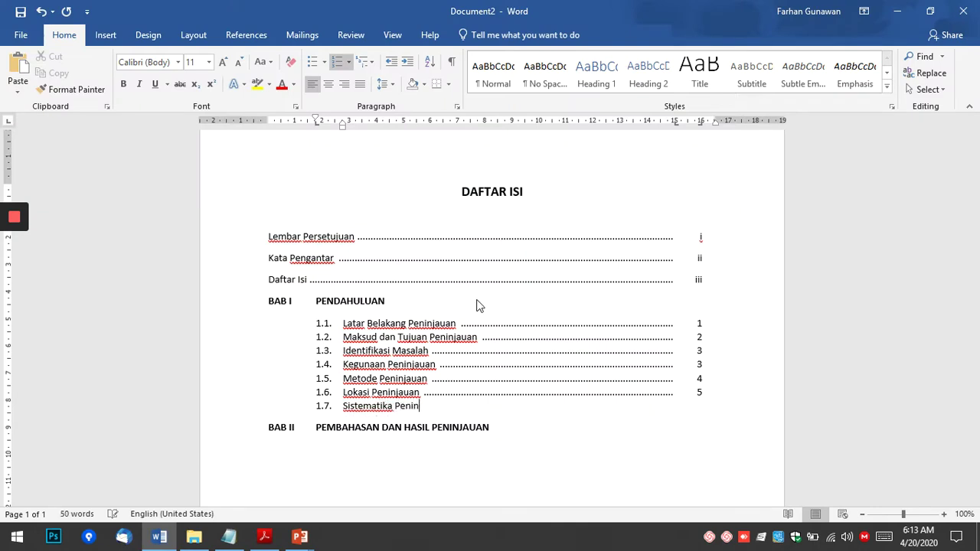
pyautogui.write('jauan')
pyautogui.press('Tab')
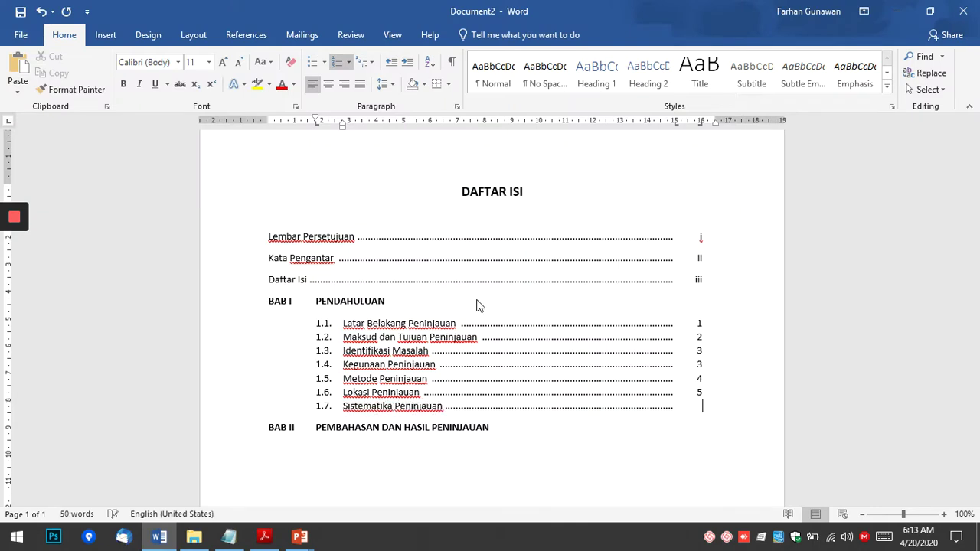
pyautogui.write('6')
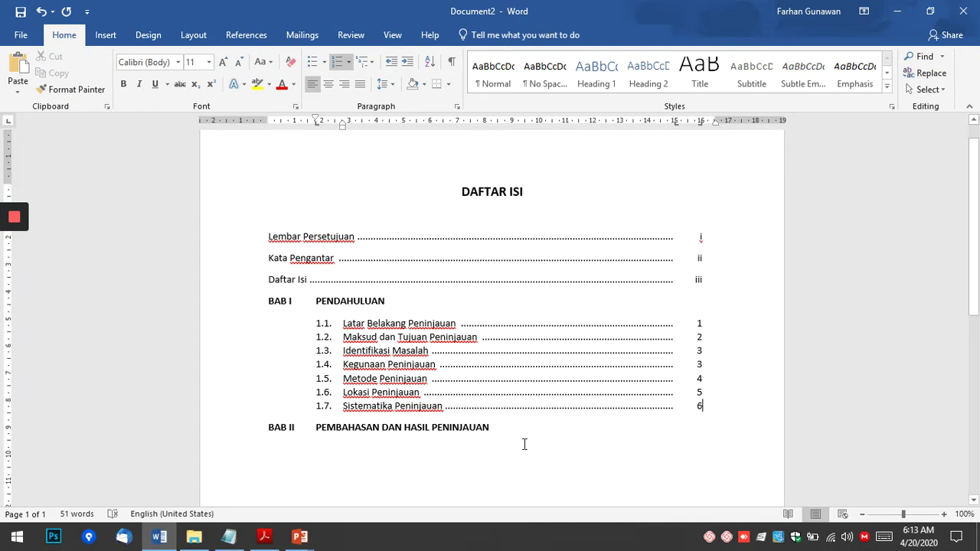
pyautogui.scroll(-2, 536, 444)
pyautogui.click(348, 382)
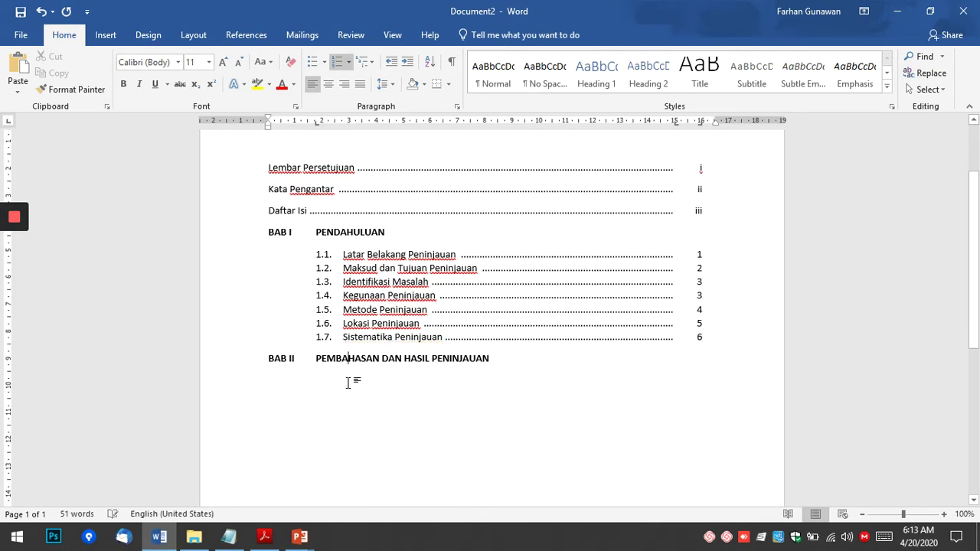
pyautogui.click(531, 371)
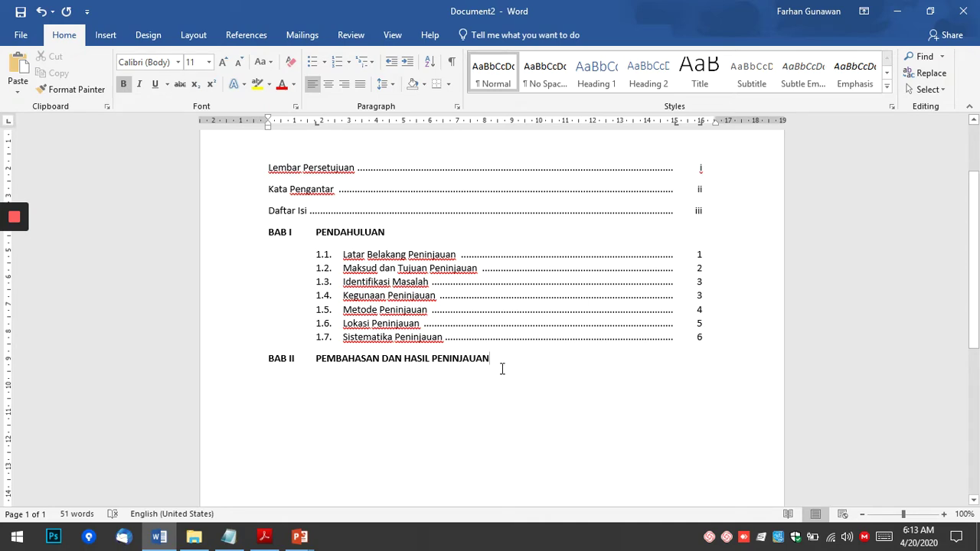
pyautogui.hotkey('alt', 'Tab')
pyautogui.scroll(-2, 253, 368)
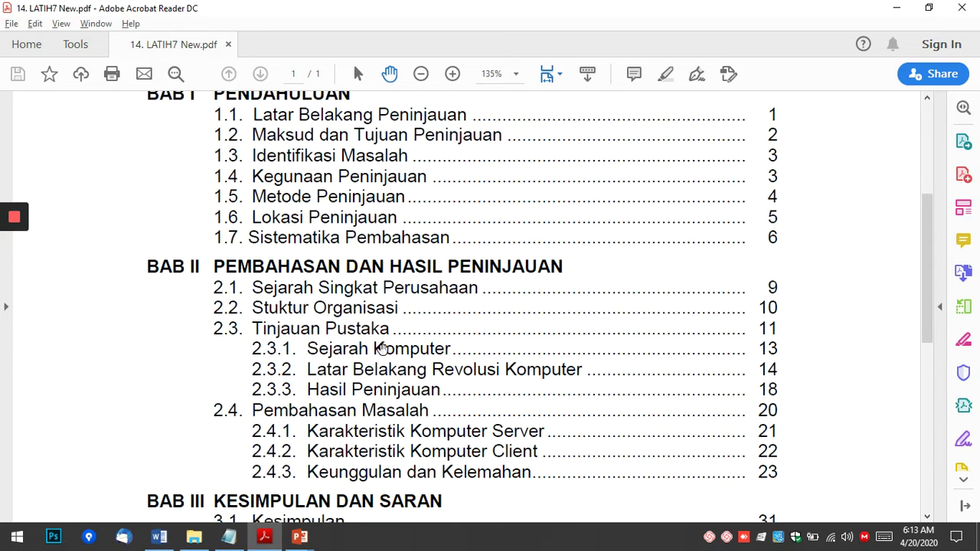
pyautogui.scroll(-1, 376, 345)
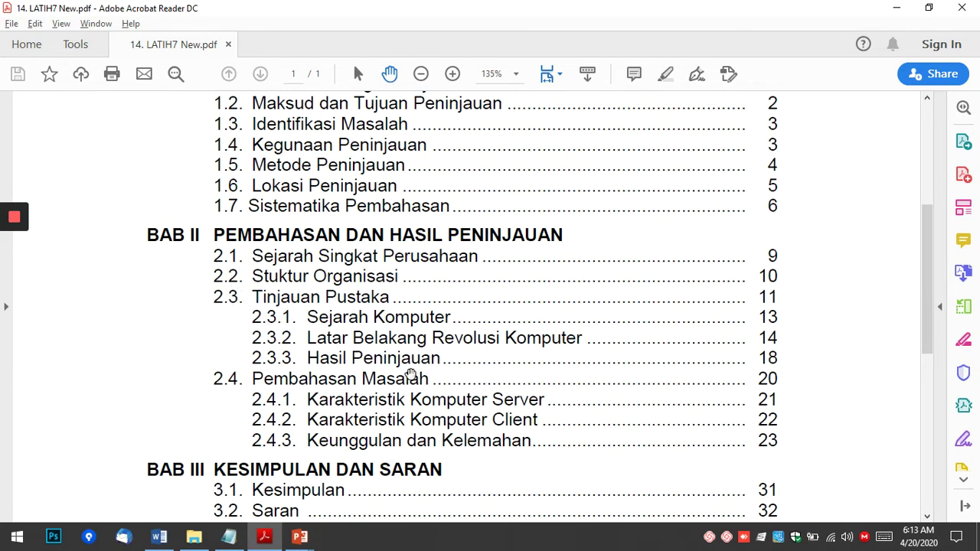
pyautogui.hotkey('alt', 'Tab')
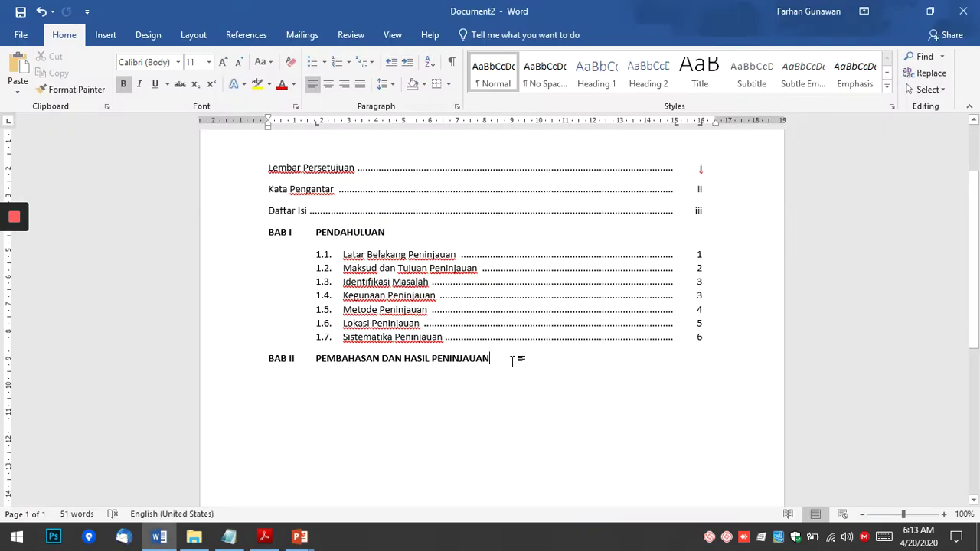
pyautogui.scroll(-1, 536, 413)
pyautogui.hotkey('alt', 'Tab')
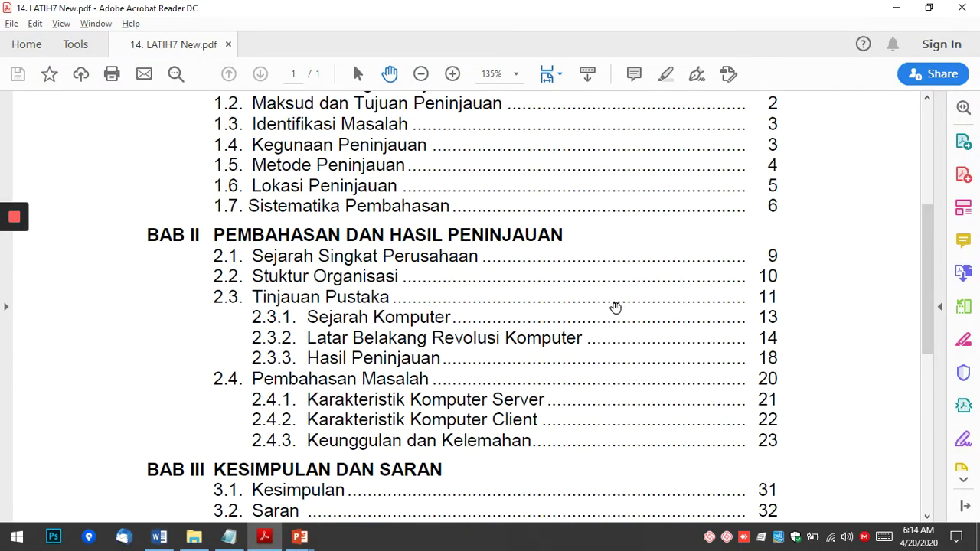
pyautogui.hotkey('alt', 'Tab')
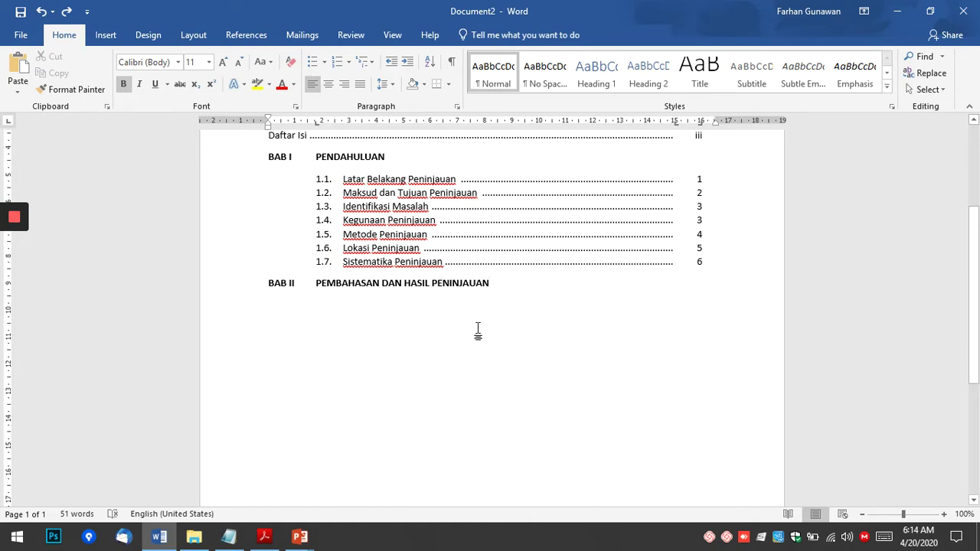
# Add the heading line BAB III KESIMPULAN DAN SARAN below BAB II.
pyautogui.press('Return')
pyautogui.hotkey('alt', 'Tab')
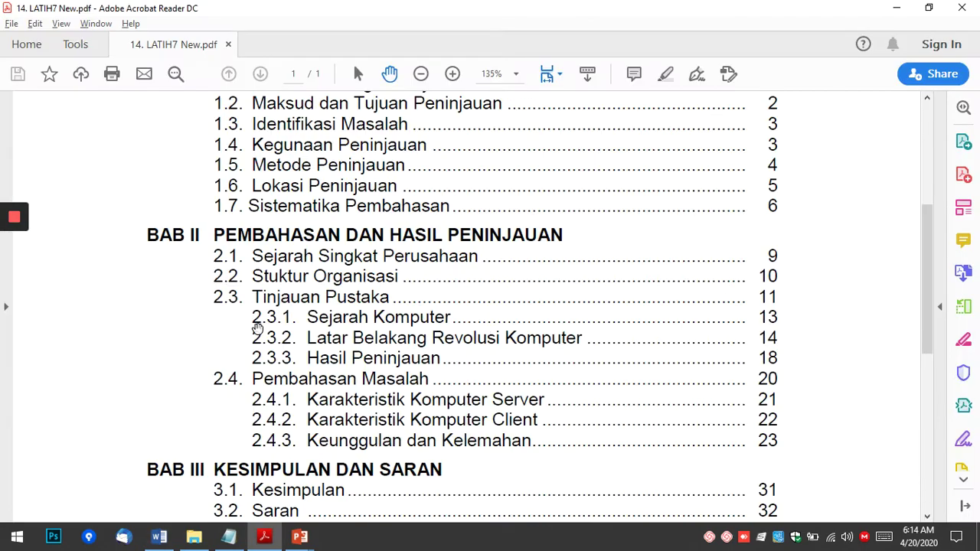
pyautogui.hotkey('alt', 'Tab')
pyautogui.write('bab')
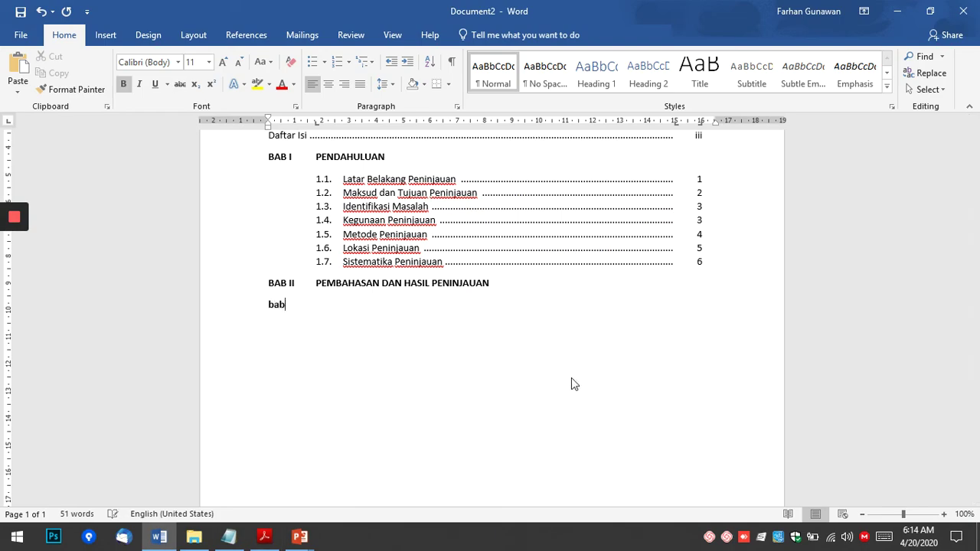
pyautogui.write('BAB III')
pyautogui.hotkey('alt', 'Tab')
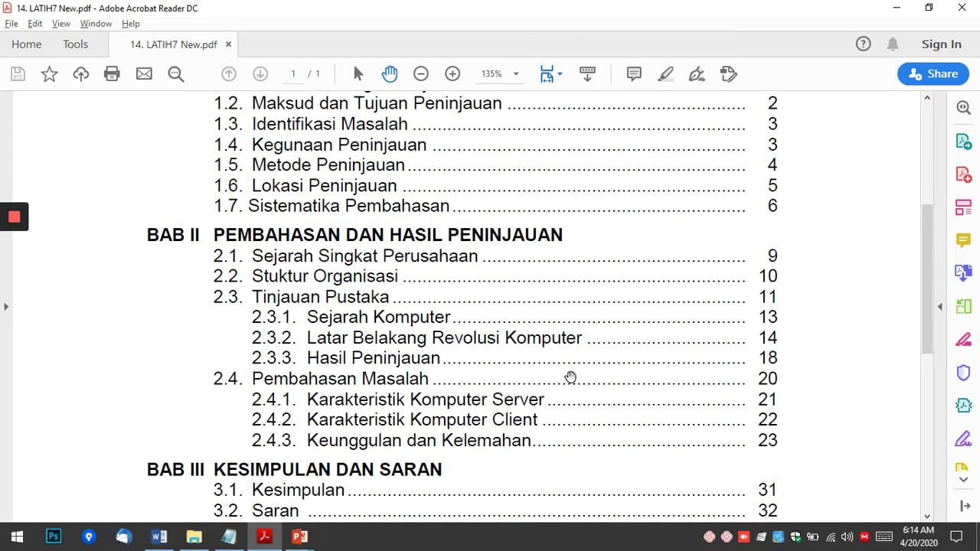
pyautogui.hotkey('alt', 'Tab')
pyautogui.write('KESIMPULA')
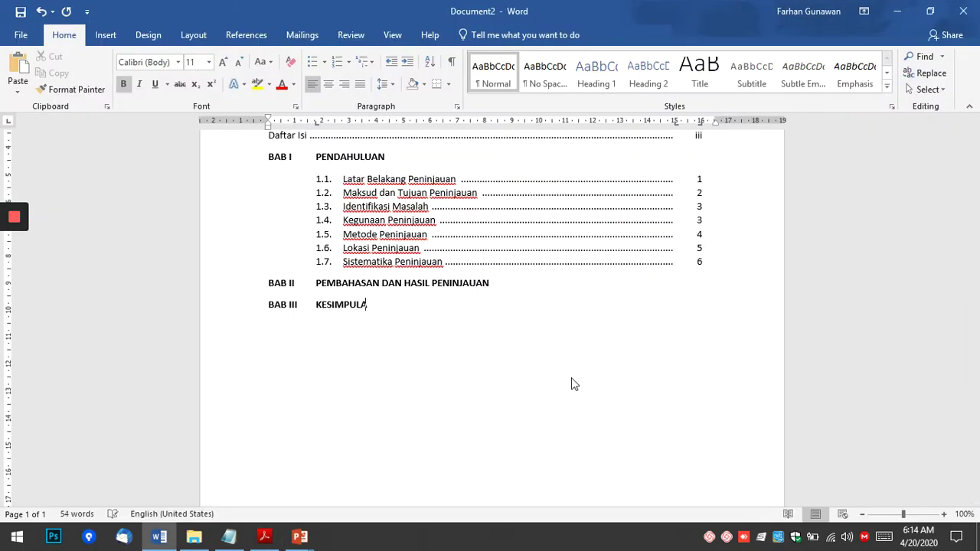
pyautogui.write('N DAN SARAN')
pyautogui.press('Return')
# Open an empty line directly beneath the BAB II heading.
pyautogui.press('End')
pyautogui.press('Return')
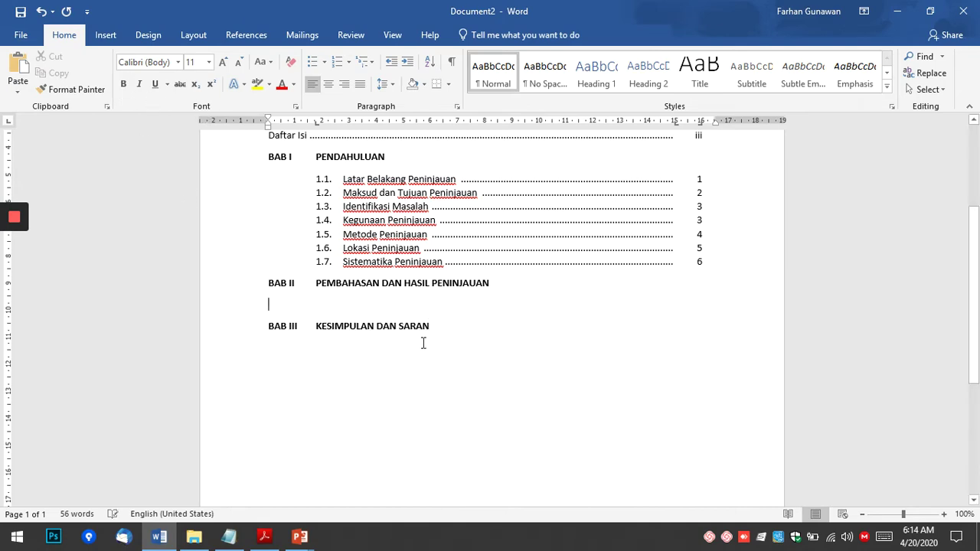
pyautogui.hotkey('alt', 'Tab')
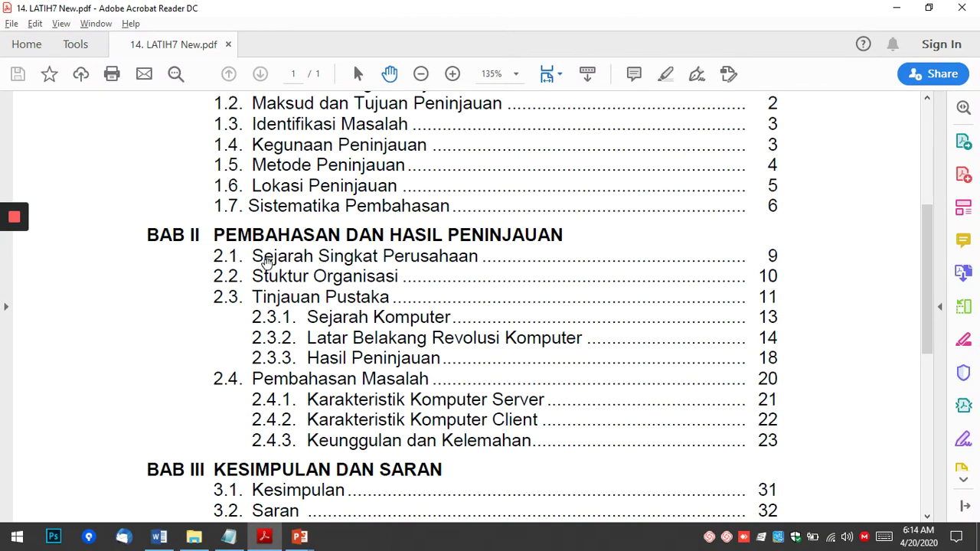
pyautogui.hotkey('alt', 'Tab')
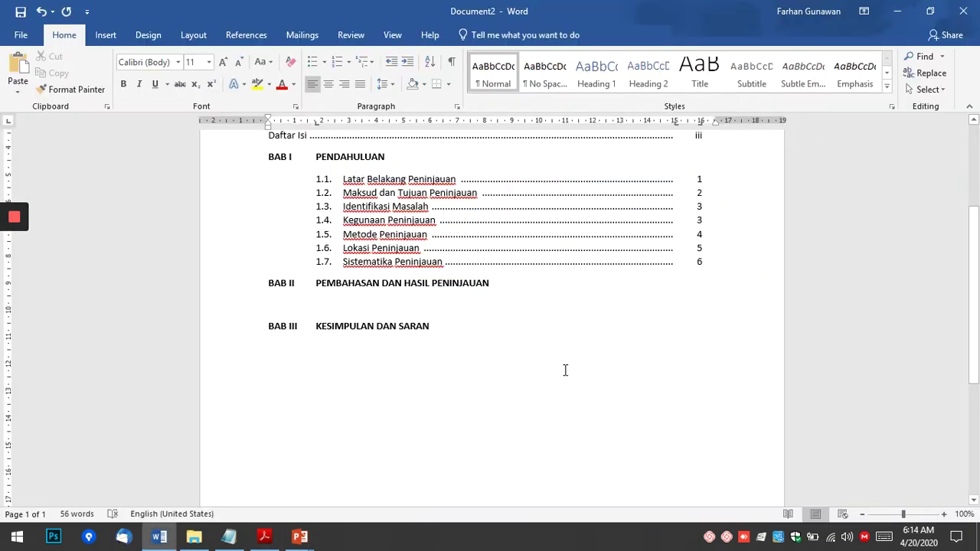
# Indent the empty line under BAB II and type Sejarah Singkat Perusahaan.
pyautogui.moveTo(269, 125); pyautogui.dragTo(315, 128)
pyautogui.write('Sejarah')
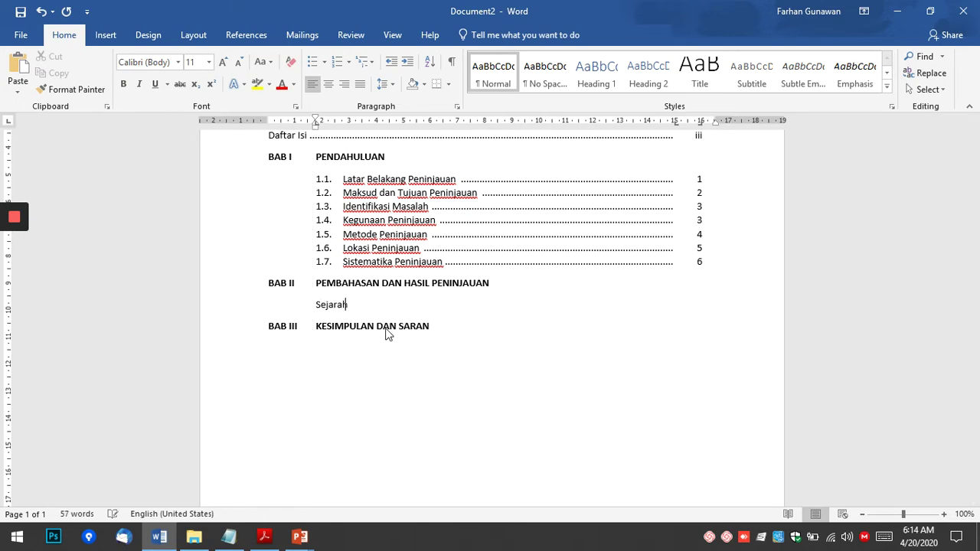
pyautogui.write(' Singkat Perusah')
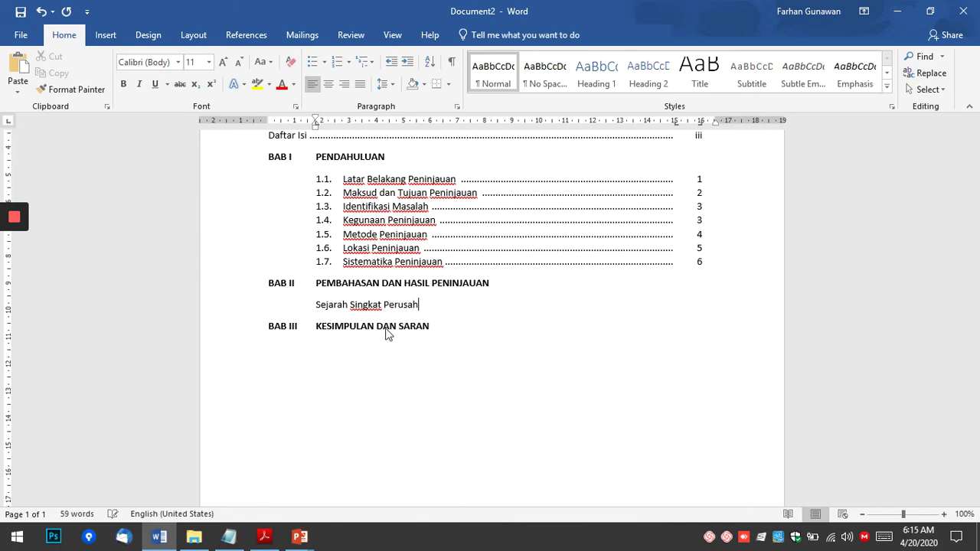
pyautogui.write('aan')
# Add Struktur Organisasi and Tinjauan Pustaka on the following lines.
pyautogui.press('Return')
pyautogui.hotkey('alt', 'Tab')
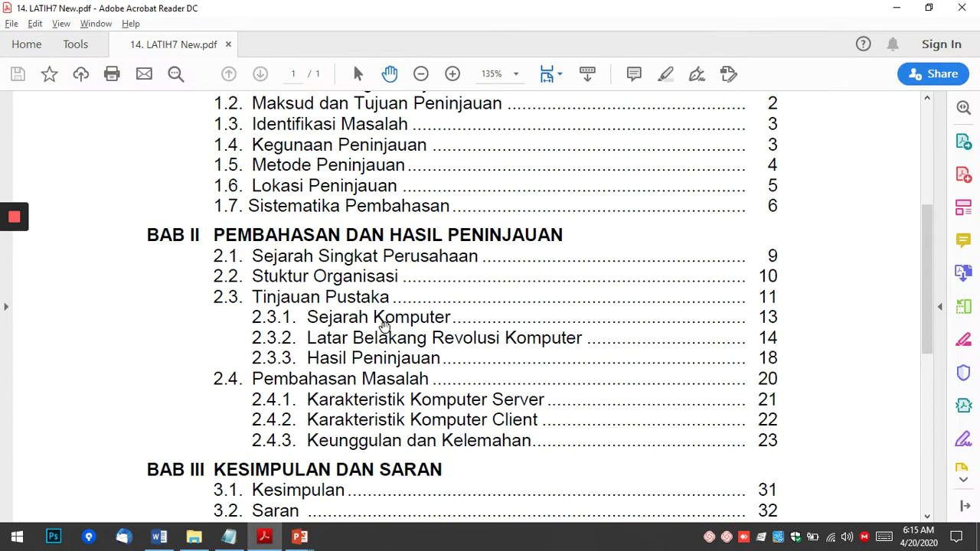
pyautogui.hotkey('alt', 'Tab')
pyautogui.write('St')
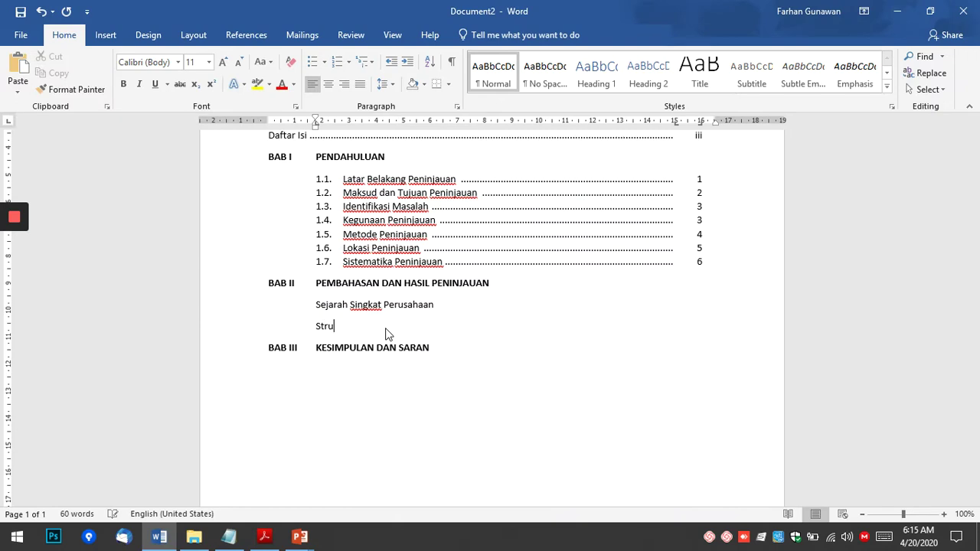
pyautogui.write('ruktur rOrganisasi')
pyautogui.hotkey('alt', 'Tab')
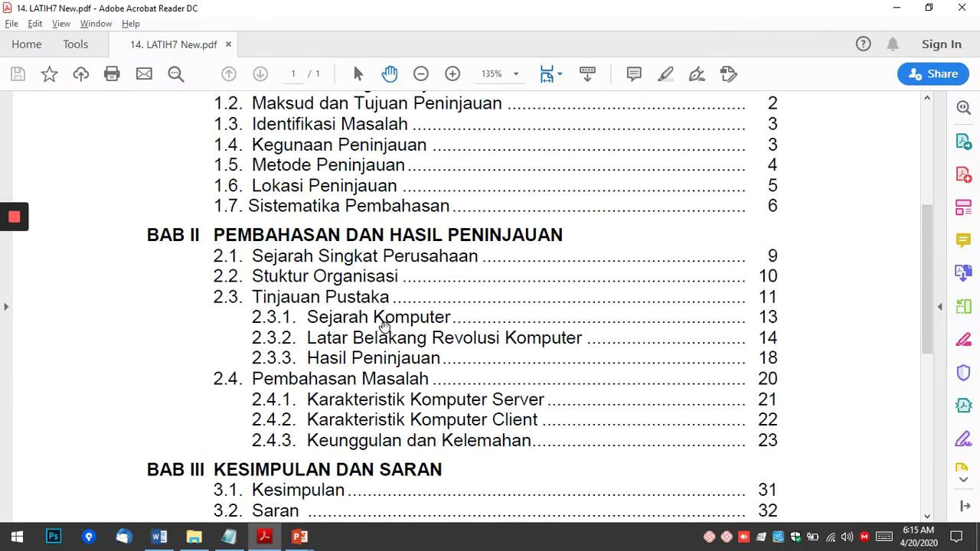
pyautogui.hotkey('alt', 'Tab')
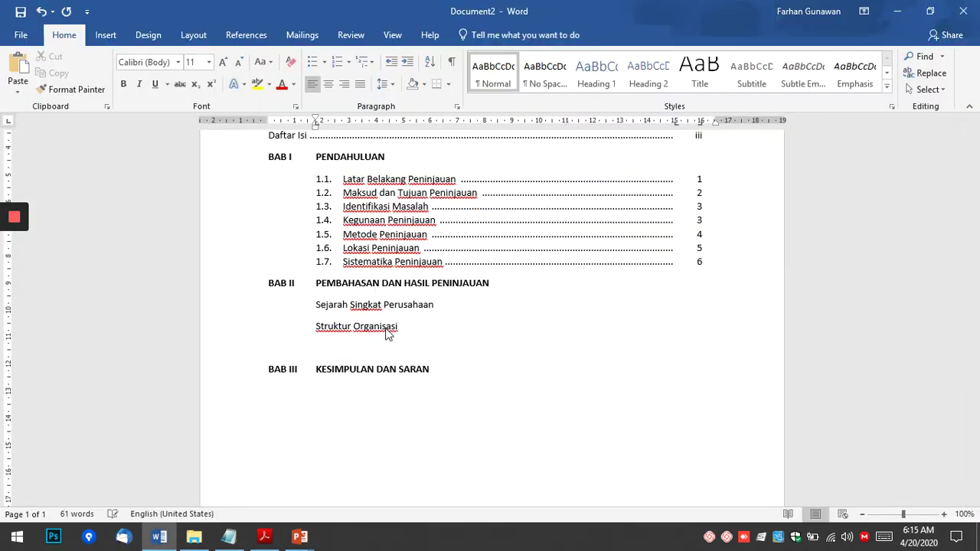
pyautogui.write('Tinjauan Pustaka')
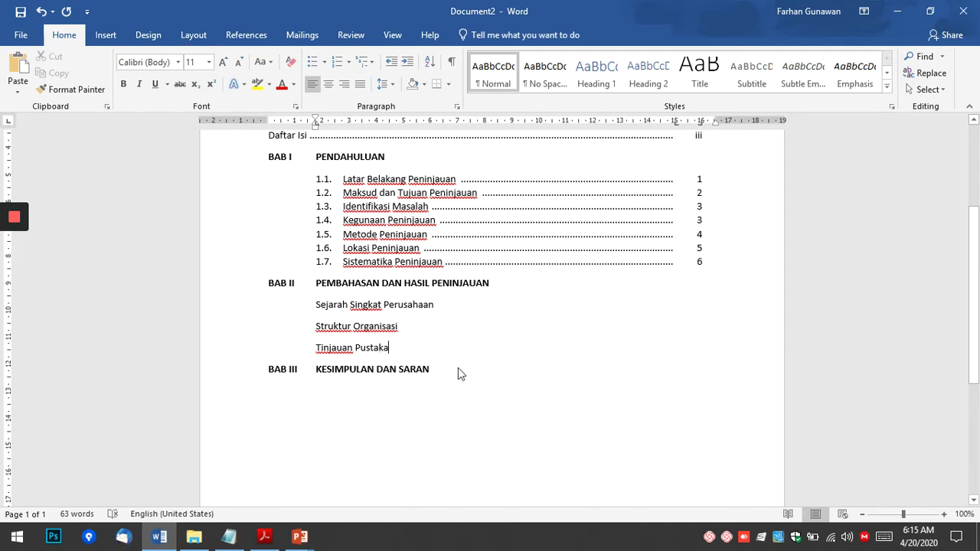
pyautogui.hotkey('alt', 'Tab')
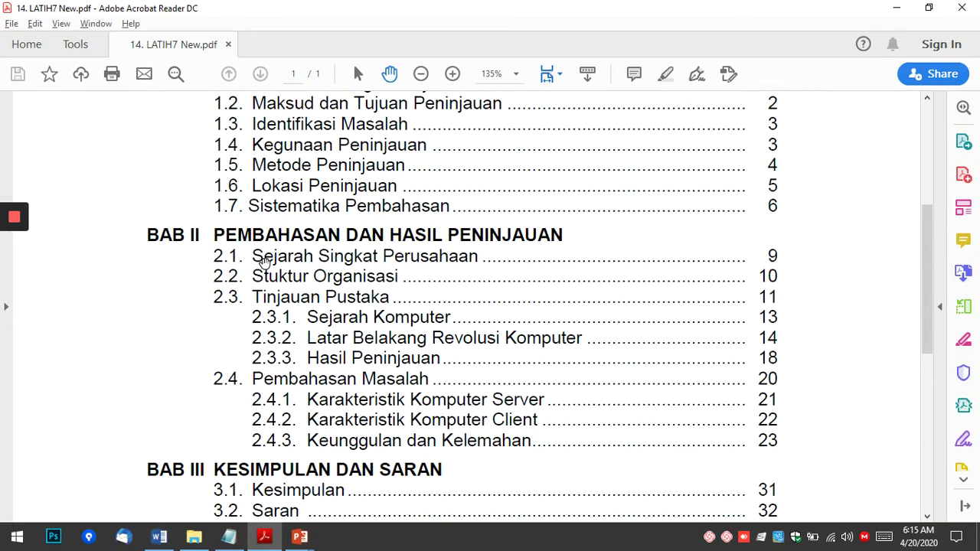
pyautogui.hotkey('alt', 'Tab')
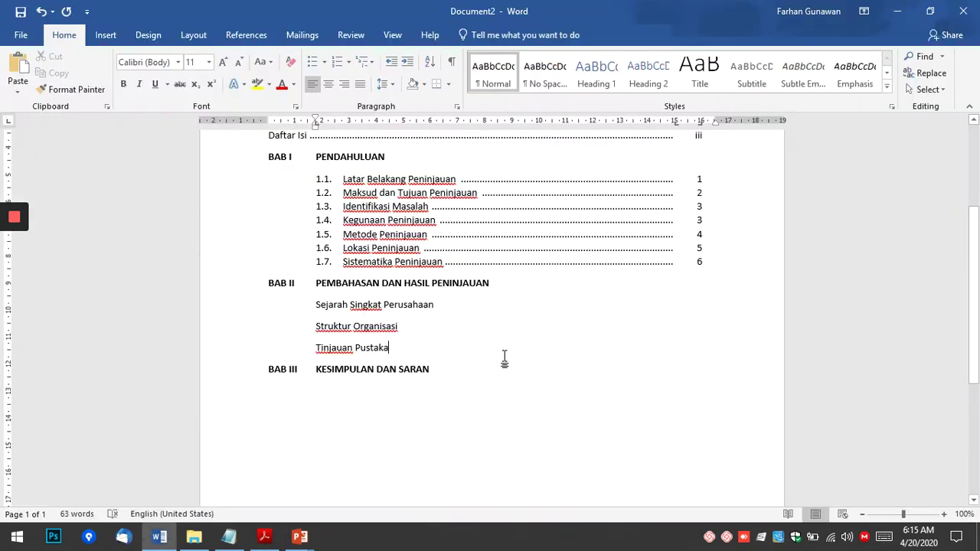
# Select the three BAB II entries and define a new 1, 2, 3 number format prefixed with '2.'.
pyautogui.moveTo(315, 306); pyautogui.dragTo(391, 348)
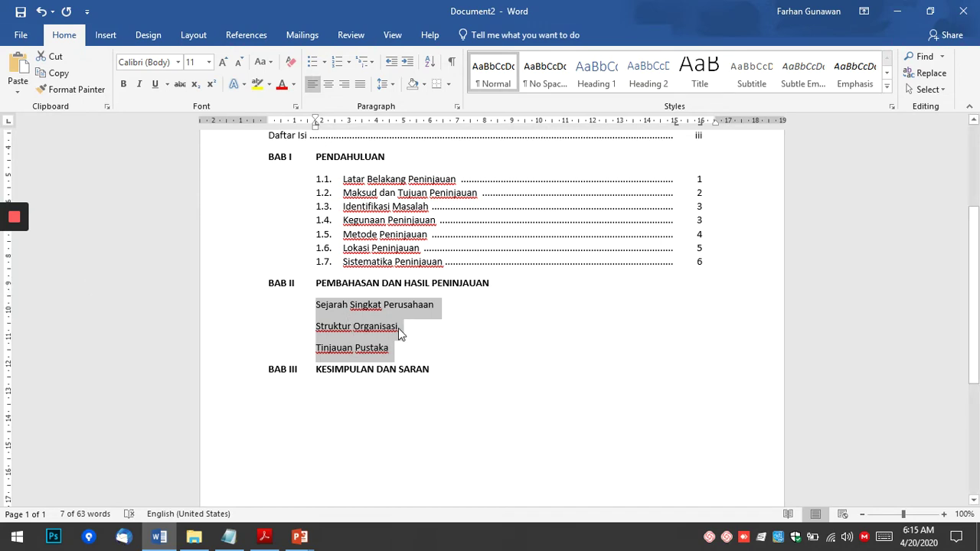
pyautogui.click(349, 66)
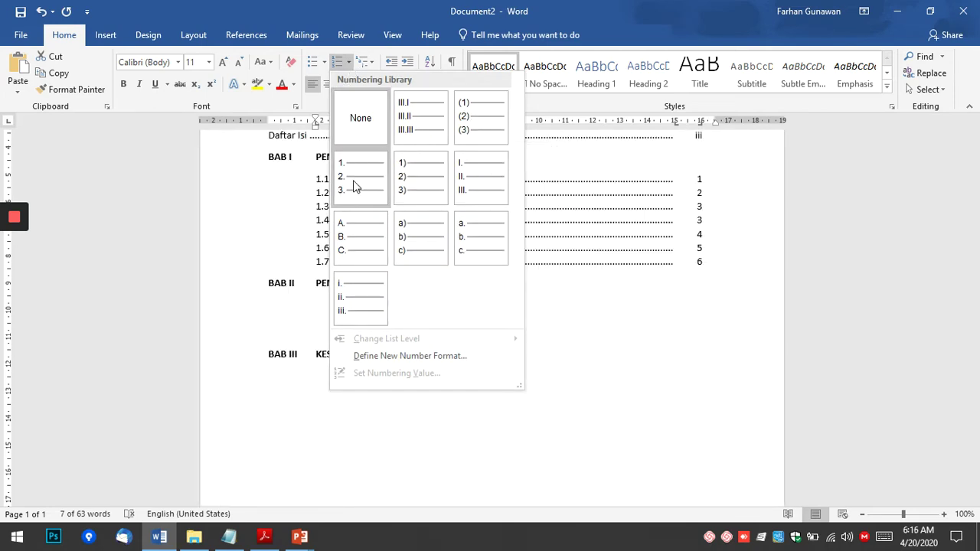
pyautogui.click(418, 362)
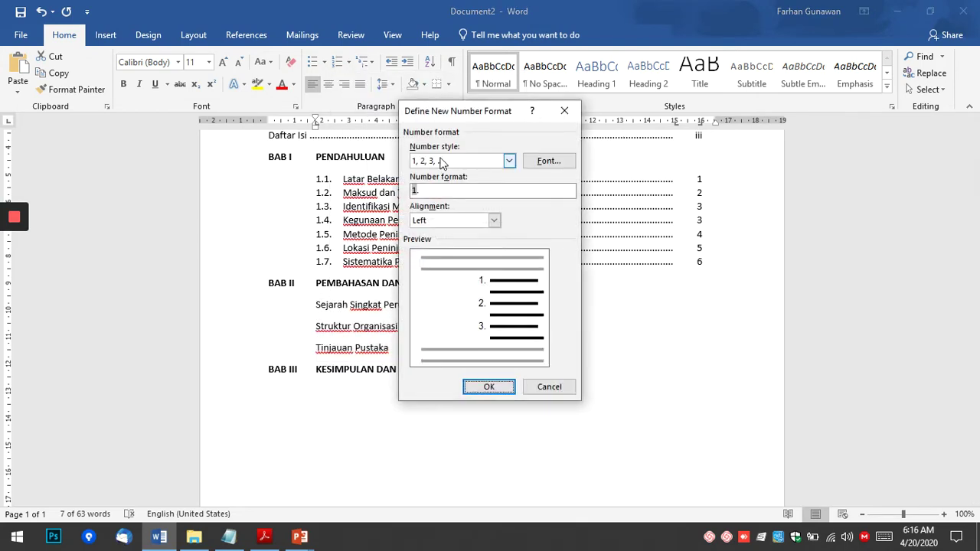
pyautogui.moveTo(470, 113); pyautogui.dragTo(553, 127)
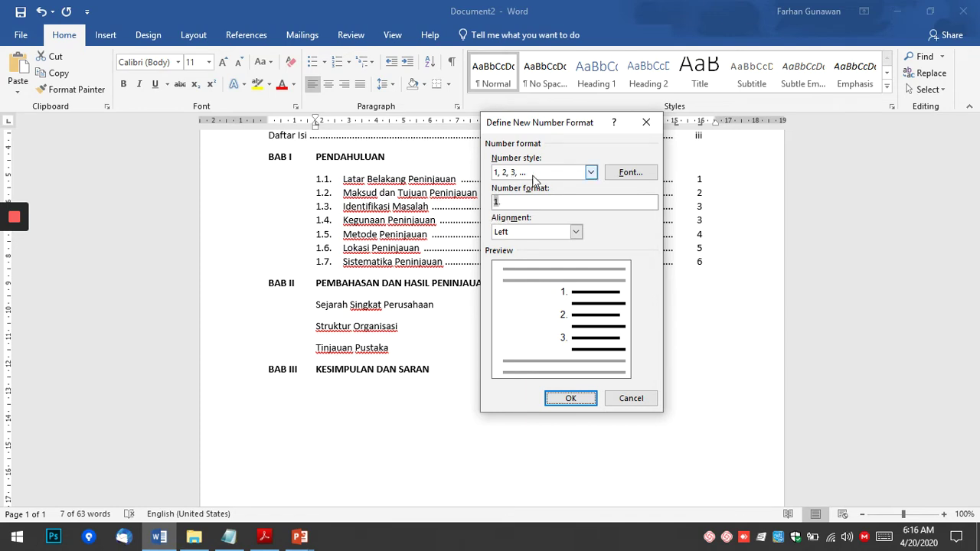
pyautogui.click(591, 173)
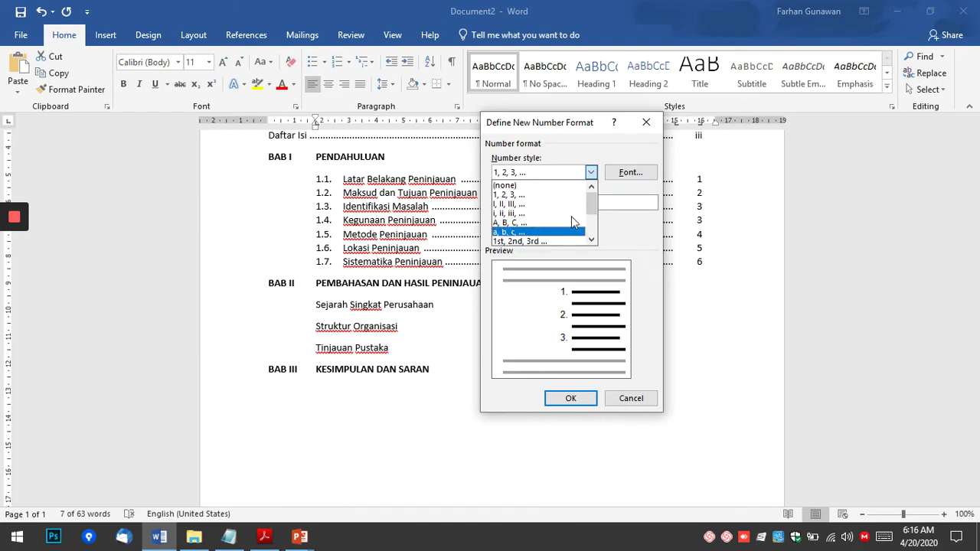
pyautogui.click(601, 159)
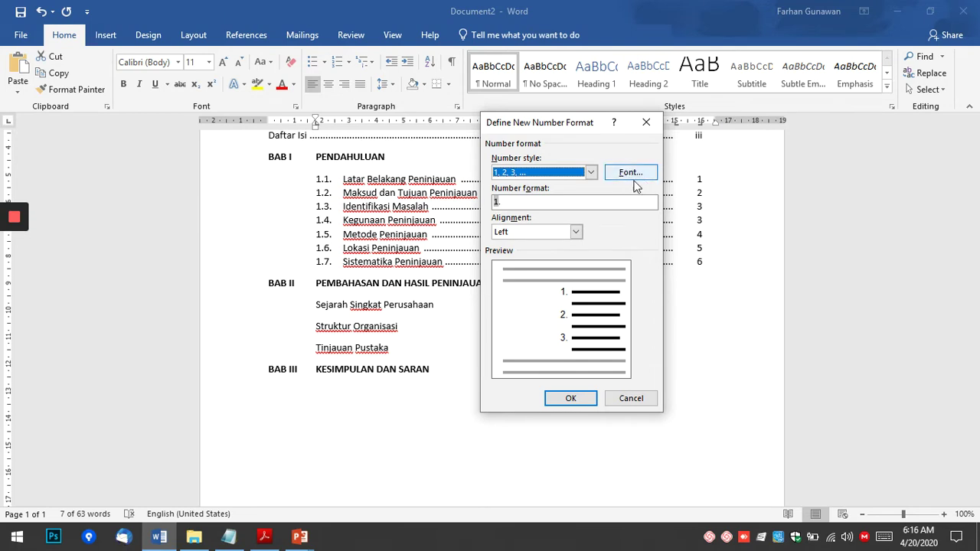
pyautogui.click(545, 205)
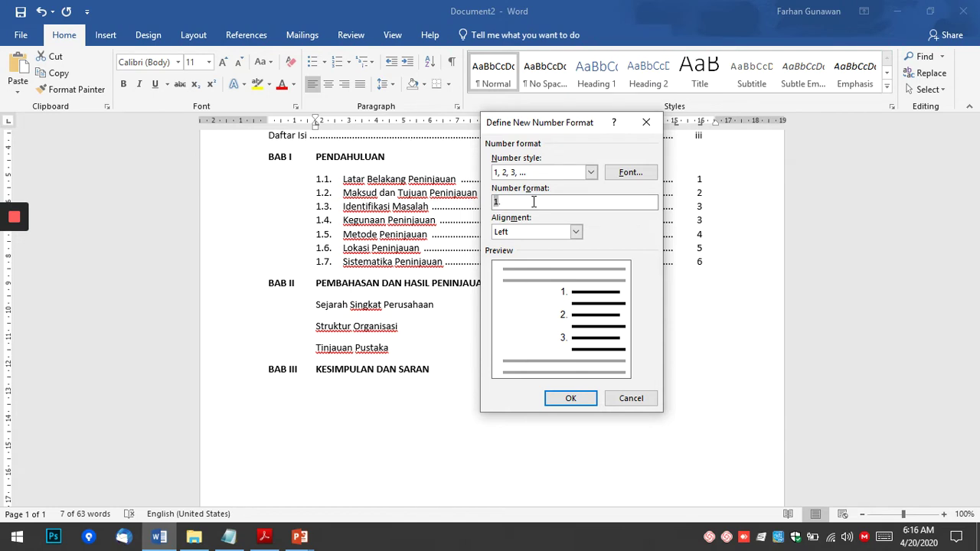
pyautogui.write('2.')
pyautogui.click(581, 398)
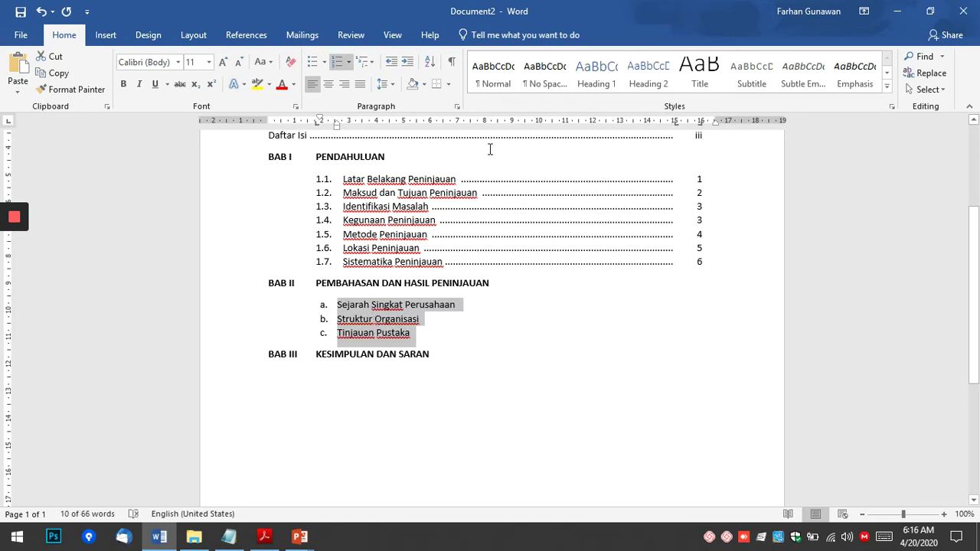
# Apply the 2.1. numbering format to the three BAB II entries.
pyautogui.click(351, 66)
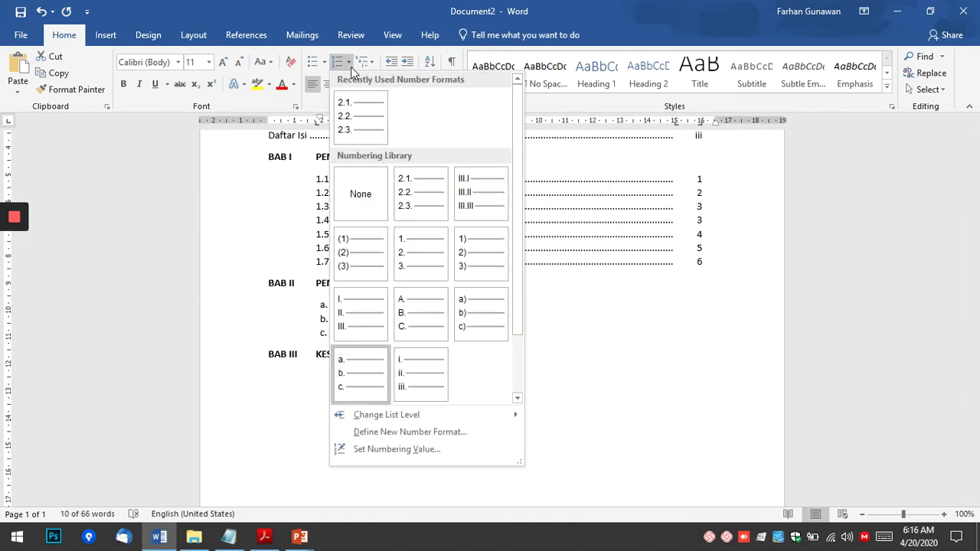
pyautogui.click(361, 115)
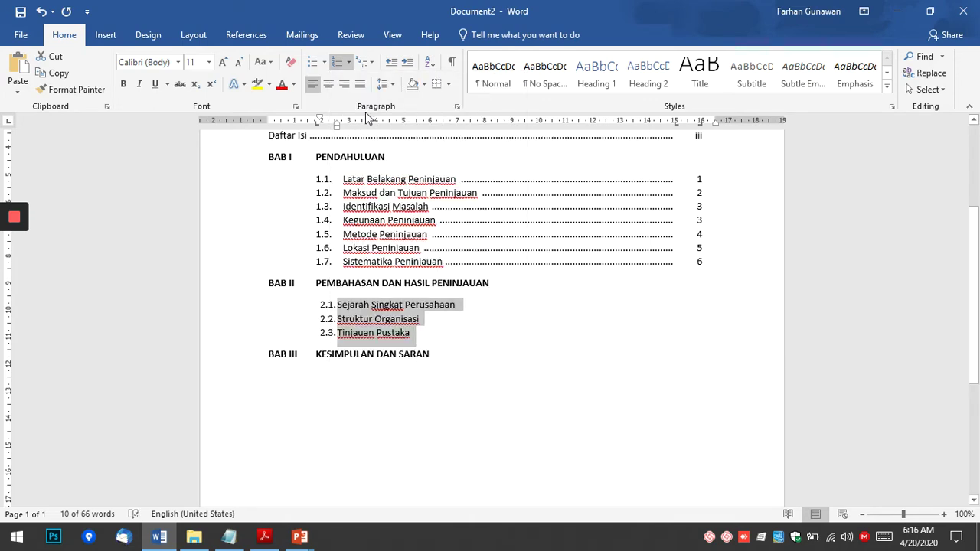
pyautogui.click(350, 65)
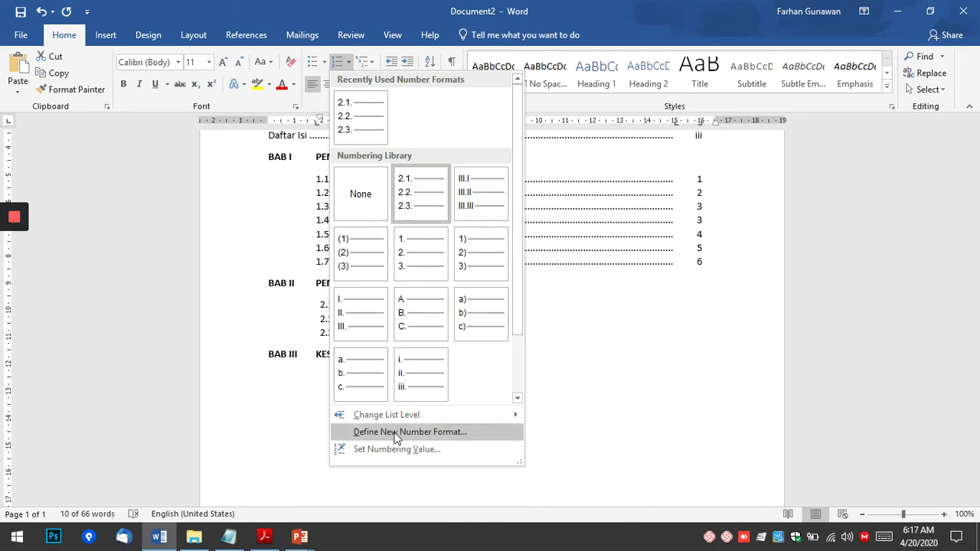
pyautogui.click(347, 128)
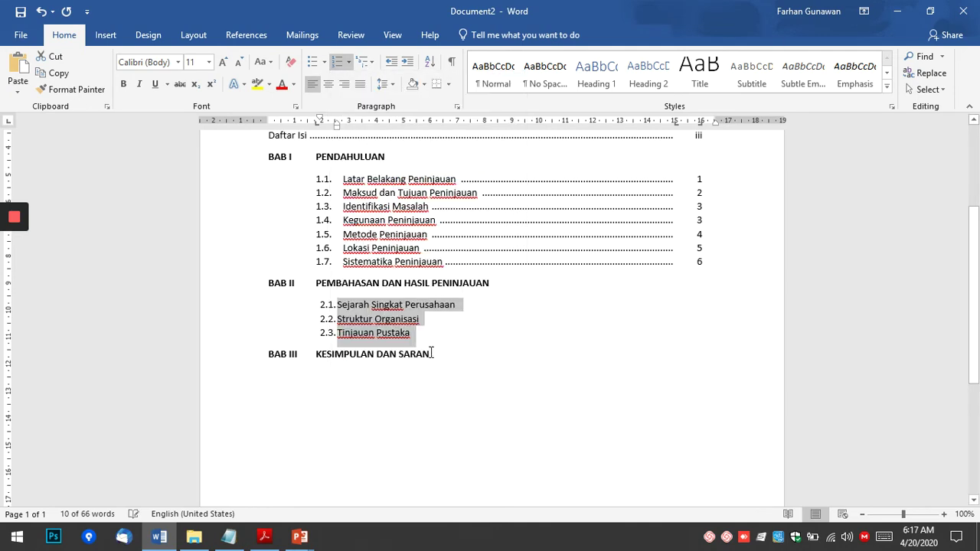
# Shift the indent of entries 2.1–2.3 to line up with the 1.x entries.
pyautogui.click(488, 305)
pyautogui.moveTo(383, 304); pyautogui.dragTo(405, 342)
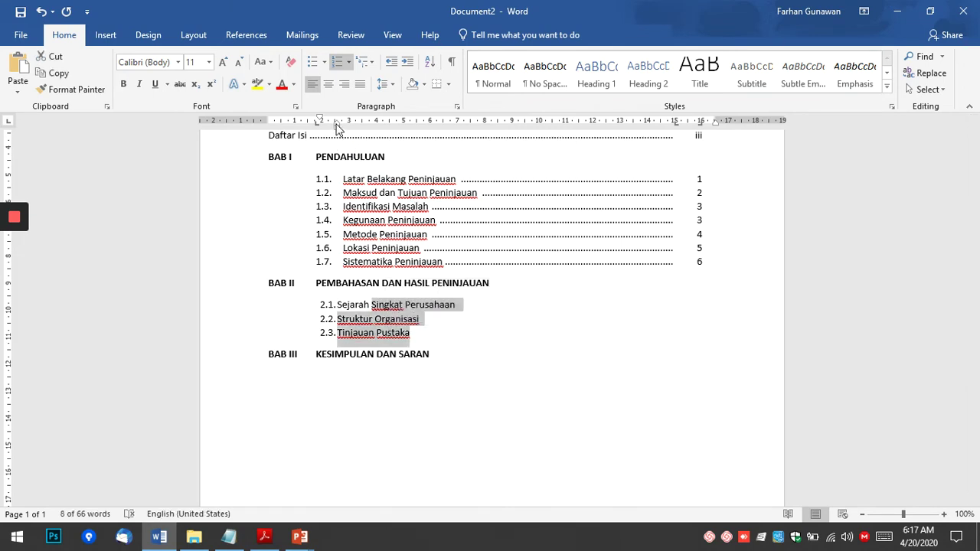
pyautogui.moveTo(337, 127)
pyautogui.mouseDown()
pyautogui.moveTo(347, 133)
pyautogui.moveTo(316, 117)
pyautogui.mouseUp()
pyautogui.click(491, 304)
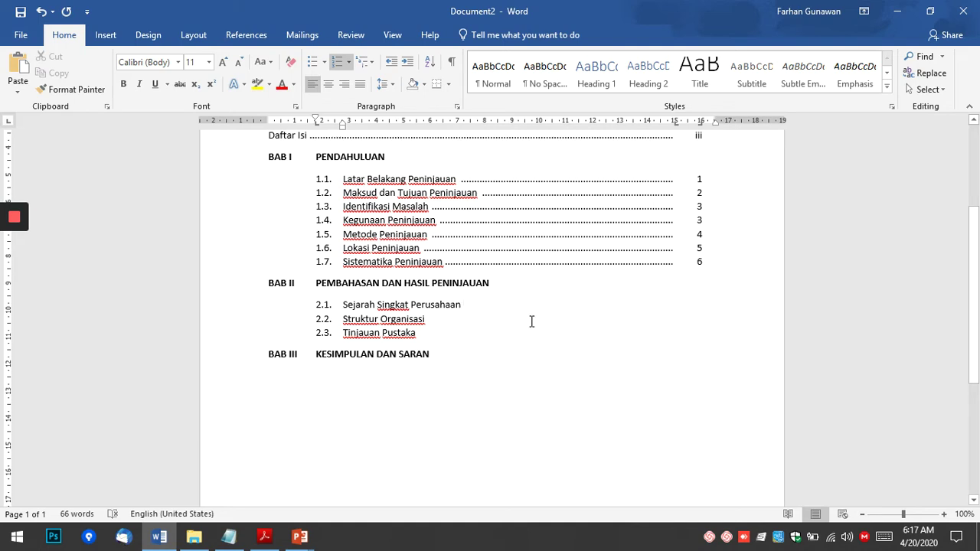
# Add dotted leaders after entries 2.1, 2.2 Struktur Organisasi and 2.3 Tinjauan Pustaka.
pyautogui.press('Tab')
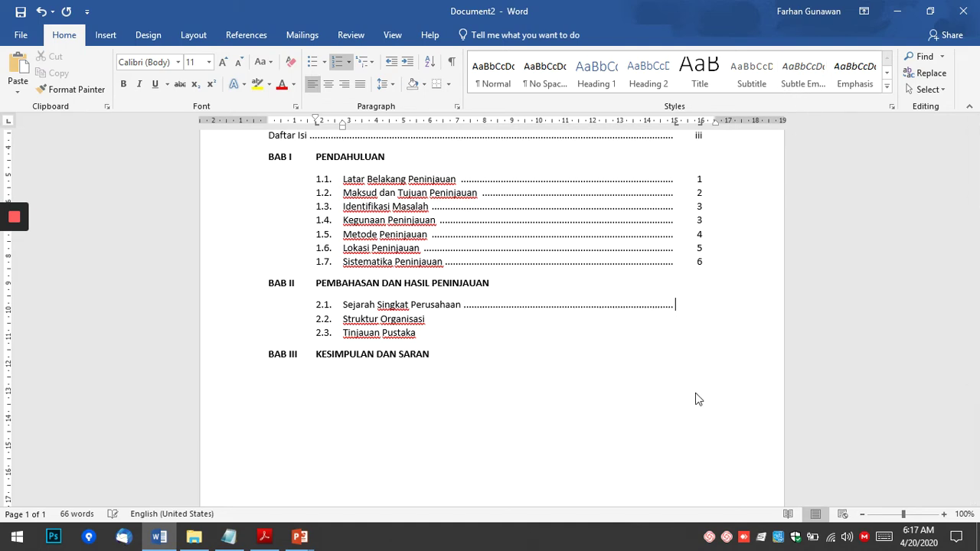
pyautogui.press('Down')
pyautogui.press('Tab')
pyautogui.press('Down')
pyautogui.press('Tab')
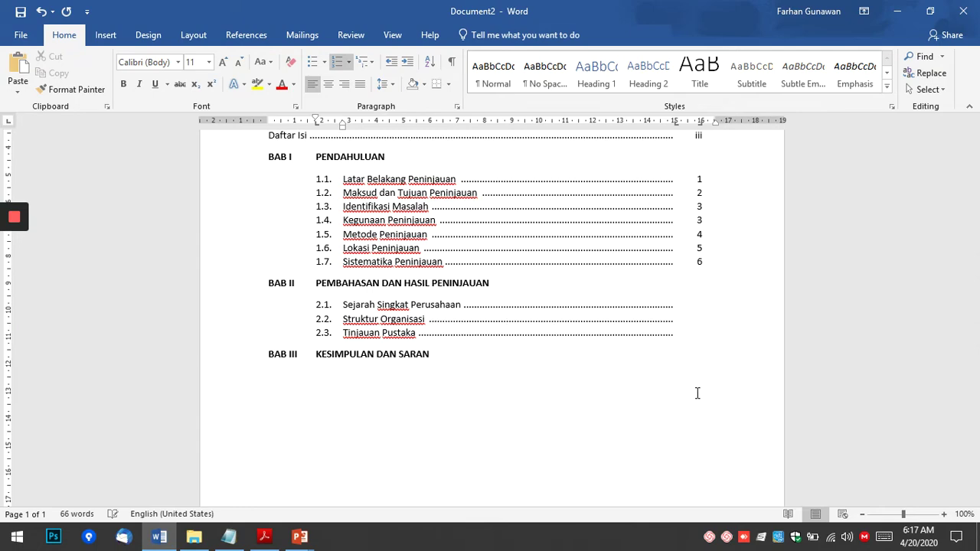
# Fill in page numbers 9, 10 and 11 for entries 2.1–2.3, checking the reference PDF.
pyautogui.hotkey('alt', 'Tab')
pyautogui.hotkey('alt', 'Tab')
pyautogui.click(709, 302)
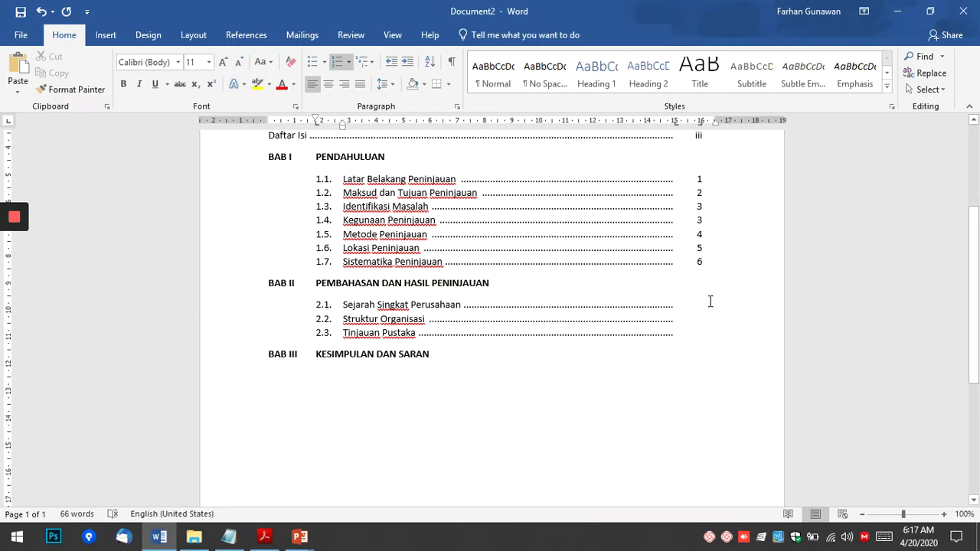
pyautogui.write('9')
pyautogui.press('Down')
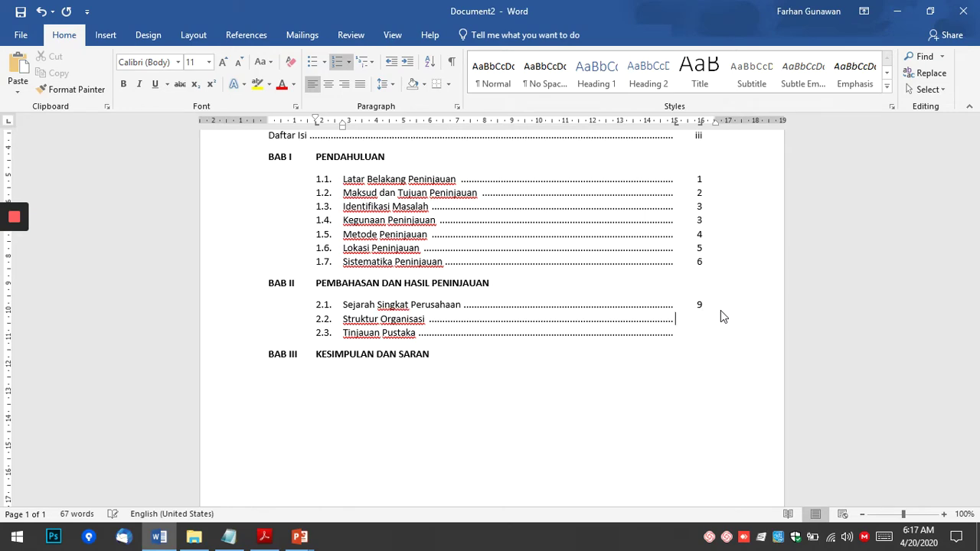
pyautogui.press('Down')
pyautogui.write('11')
pyautogui.press('Down')
pyautogui.press('Up')
# Add entry 2.4 Pembahasan Masalah with a dotted leader and page 20, plus an empty line under 2.3.
pyautogui.hotkey('alt', 'Tab')
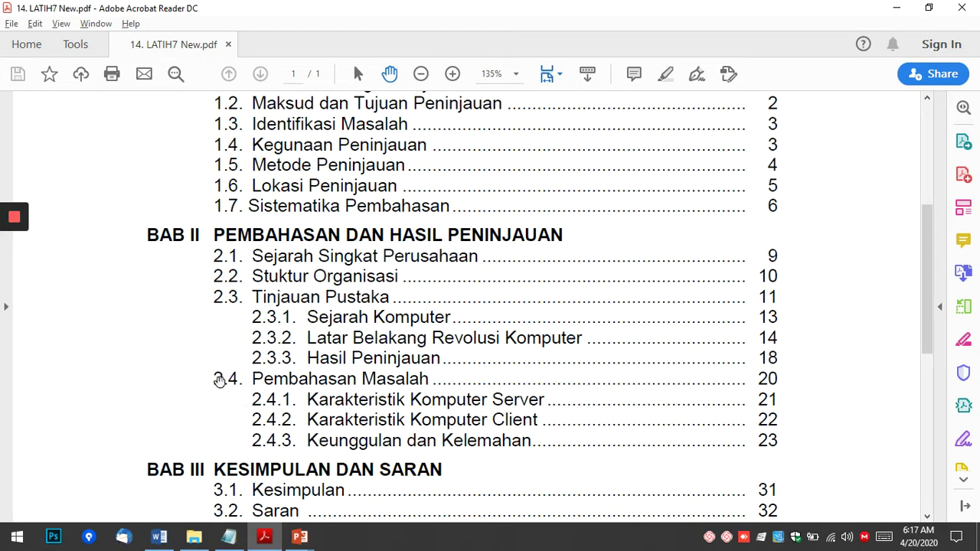
pyautogui.hotkey('alt', 'Tab')
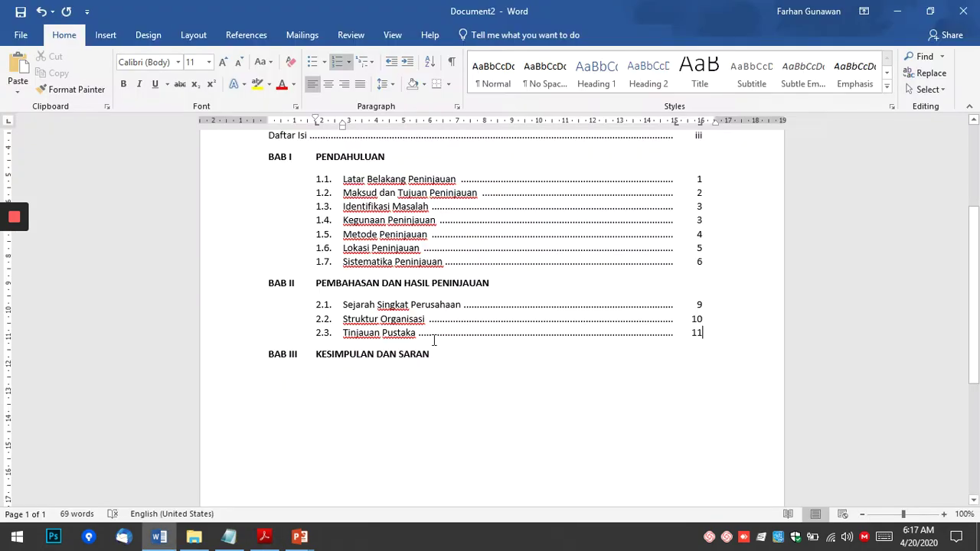
pyautogui.press('Return')
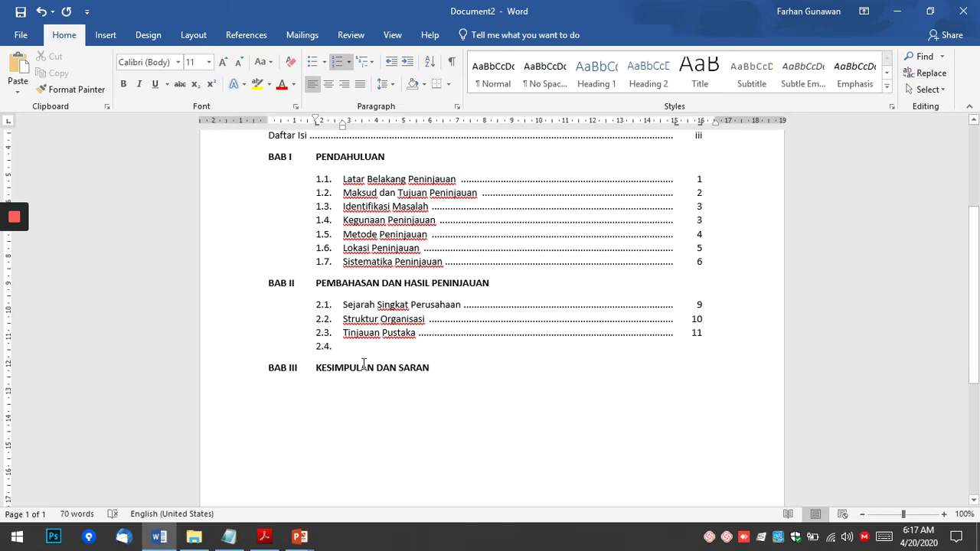
pyautogui.hotkey('alt', 'Tab')
pyautogui.hotkey('alt', 'Tab')
pyautogui.write('Pembahasan ')
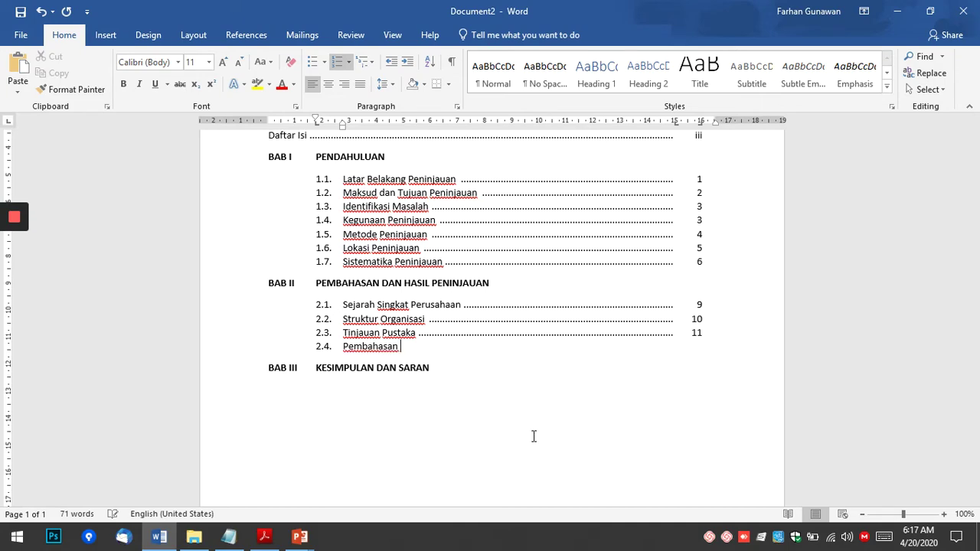
pyautogui.write('Masalah')
pyautogui.press('Tab')
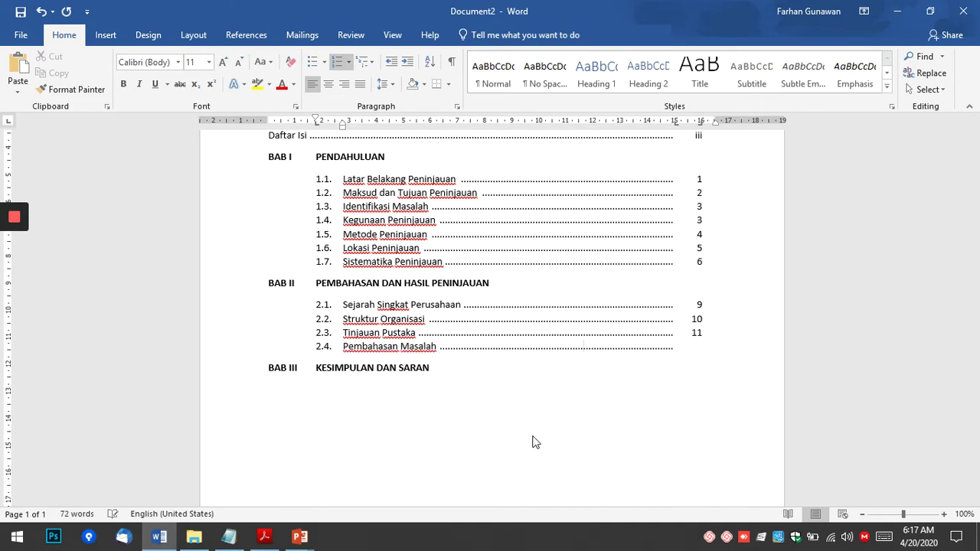
pyautogui.hotkey('alt', 'Tab')
pyautogui.hotkey('alt', 'Tab')
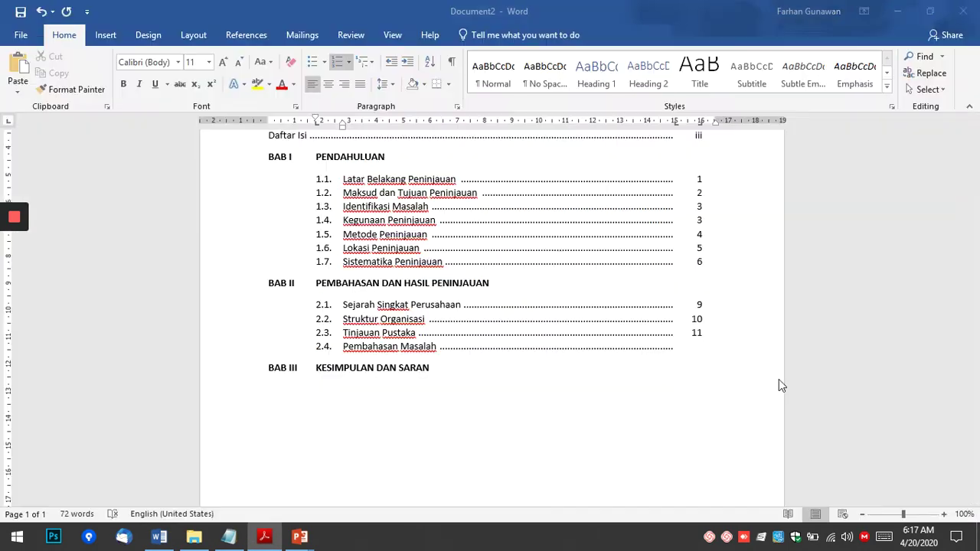
pyautogui.write('20')
pyautogui.press('Up')
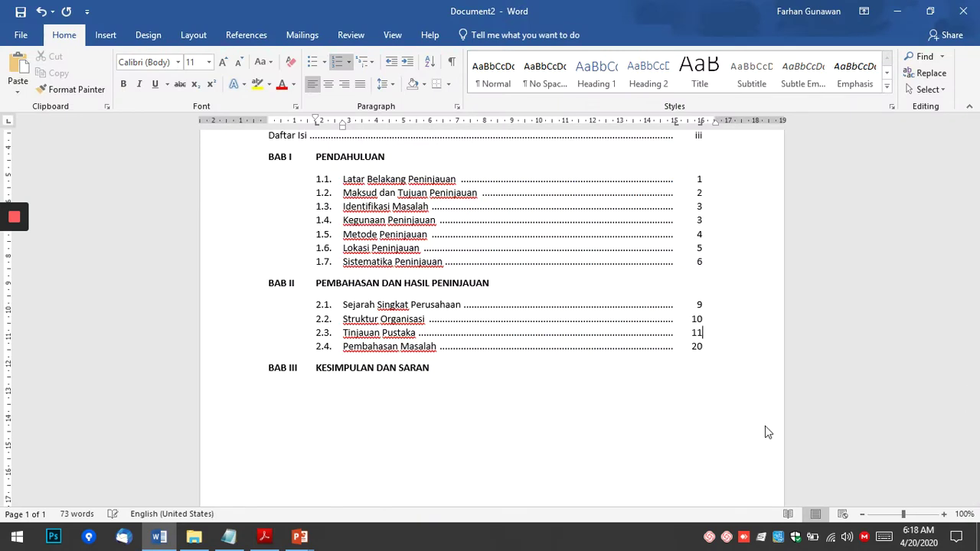
pyautogui.press('Return')
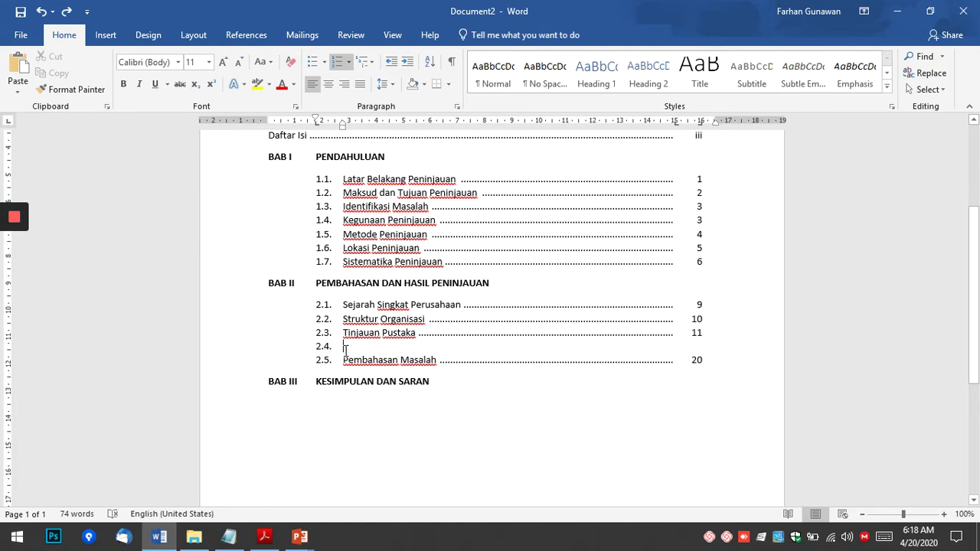
# Demote the empty line under Tinjauan Pustaka to a sub-level list item.
pyautogui.click(337, 348)
pyautogui.press('Tab')
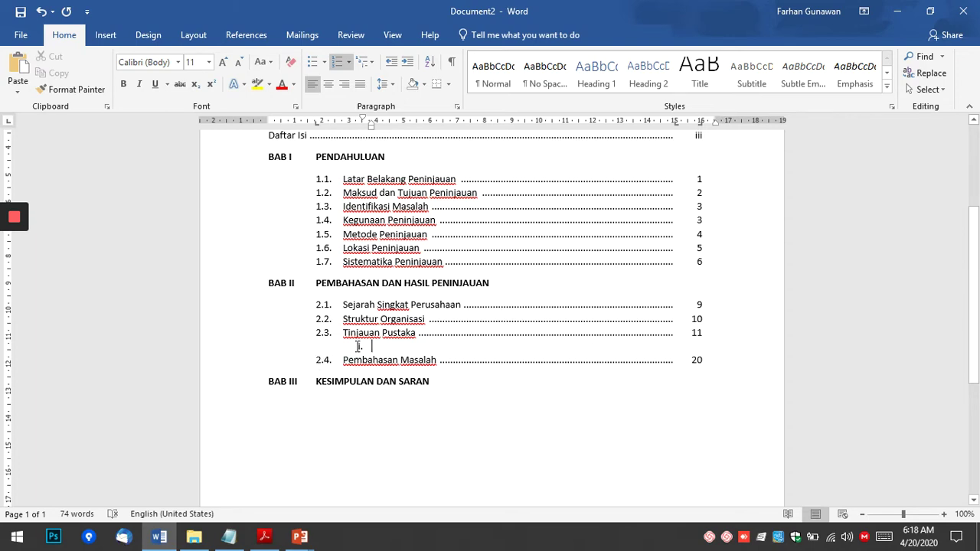
pyautogui.click(356, 348)
pyautogui.press('BackSpace')
pyautogui.hotkey('ctrl', 'z')
# Define a new number format with 1, 2, 3 numerals prefixed '2.3.' so the line reads 2.3.1.
pyautogui.click(350, 62)
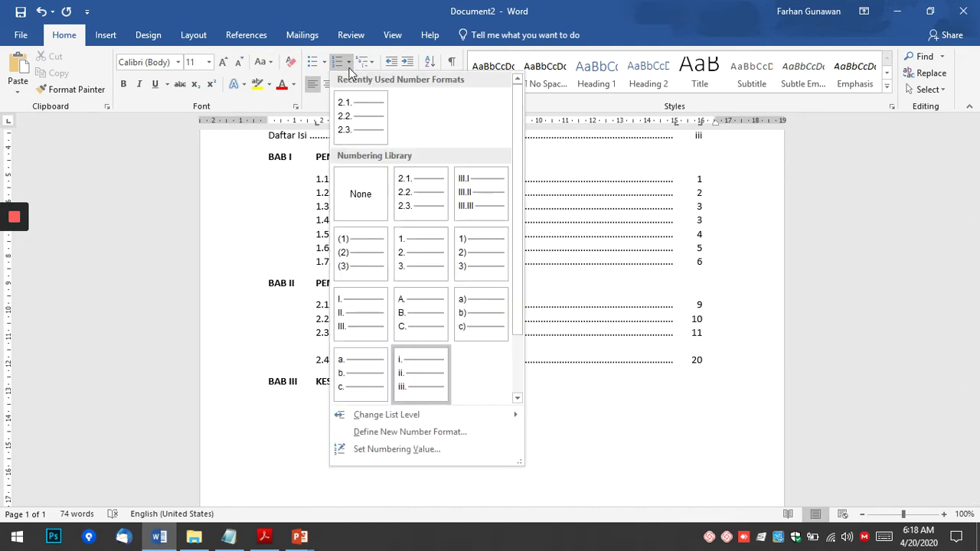
pyautogui.click(413, 433)
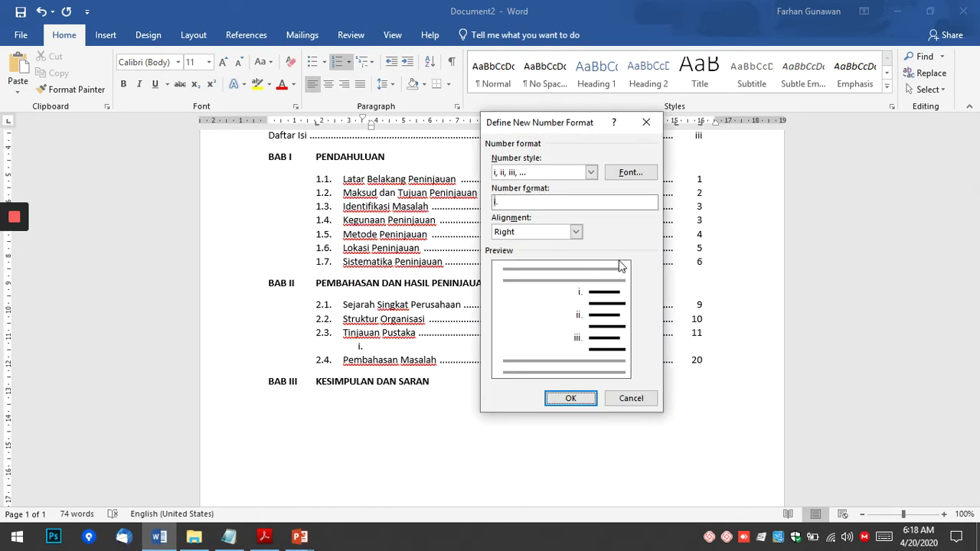
pyautogui.click(591, 172)
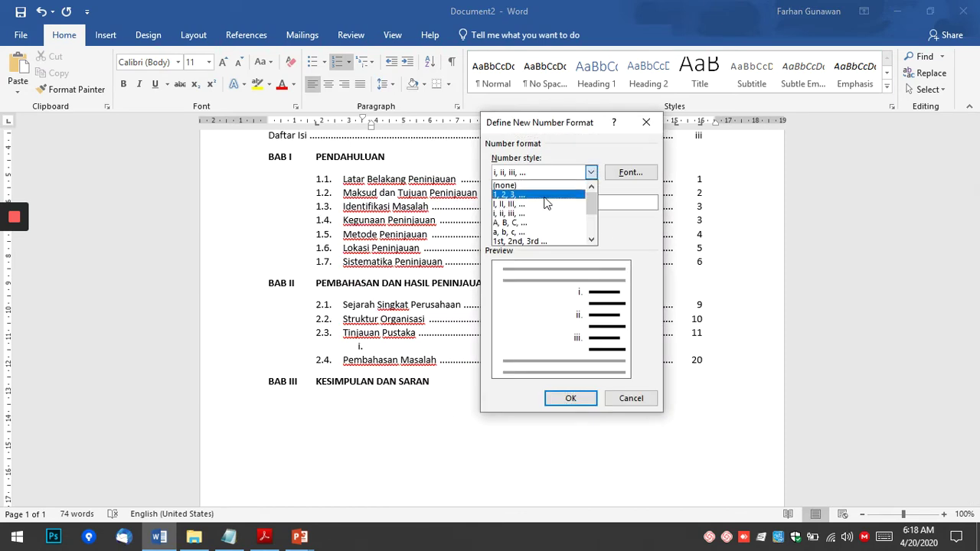
pyautogui.click(539, 184)
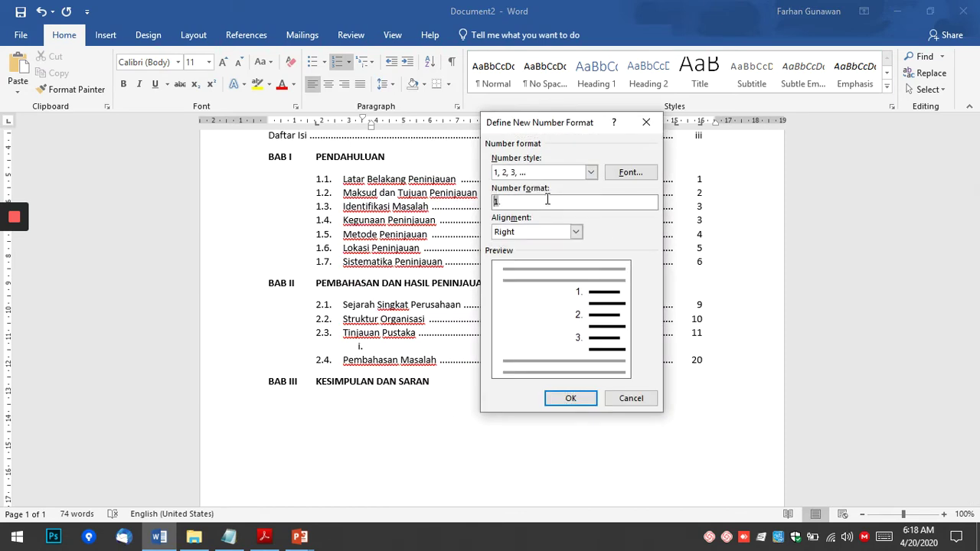
pyautogui.write('2.3.')
pyautogui.click(580, 399)
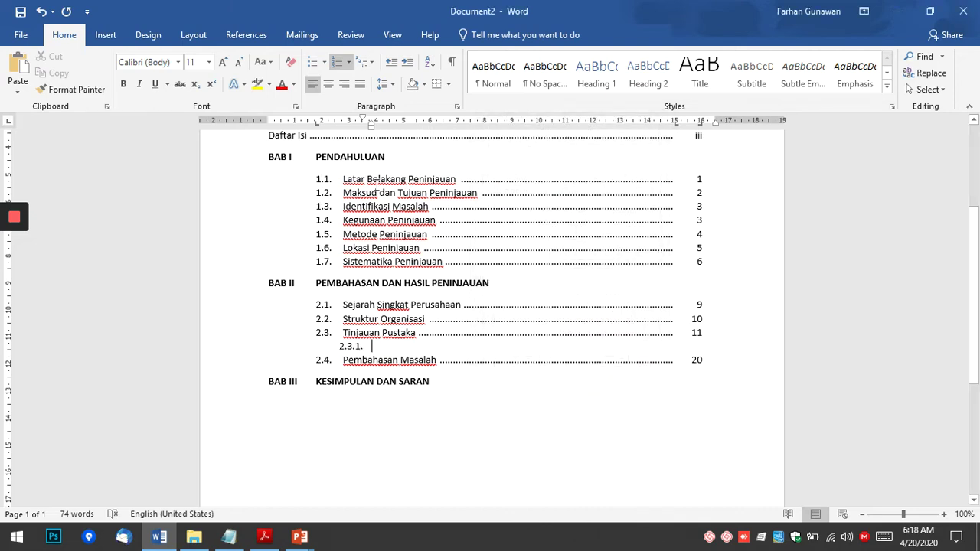
# Align the sub-entry indent on the ruler and type 2.3.1 Sejarah Komputer.
pyautogui.moveTo(370, 122); pyautogui.dragTo(384, 126)
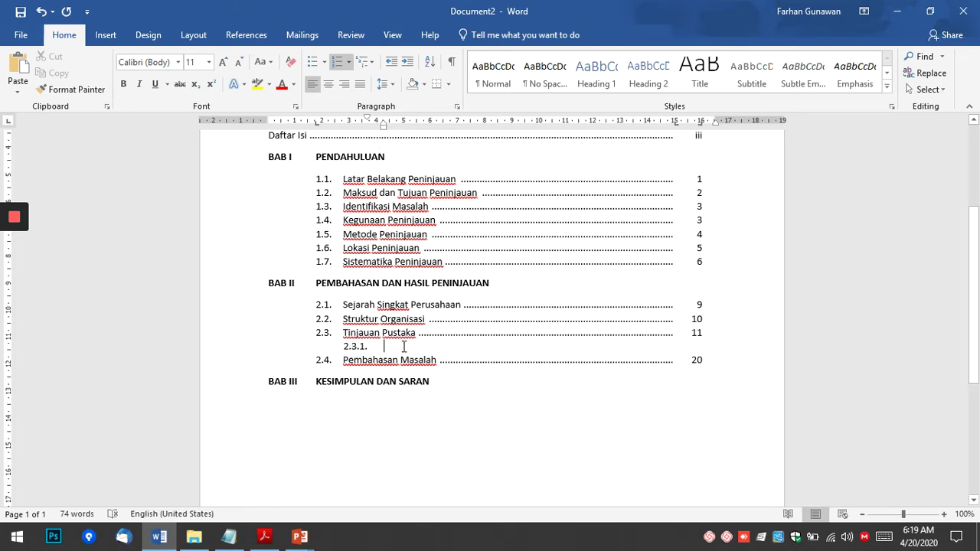
pyautogui.hotkey('alt', 'Tab')
pyautogui.hotkey('alt', 'Tab')
pyautogui.write('Sejarah ')
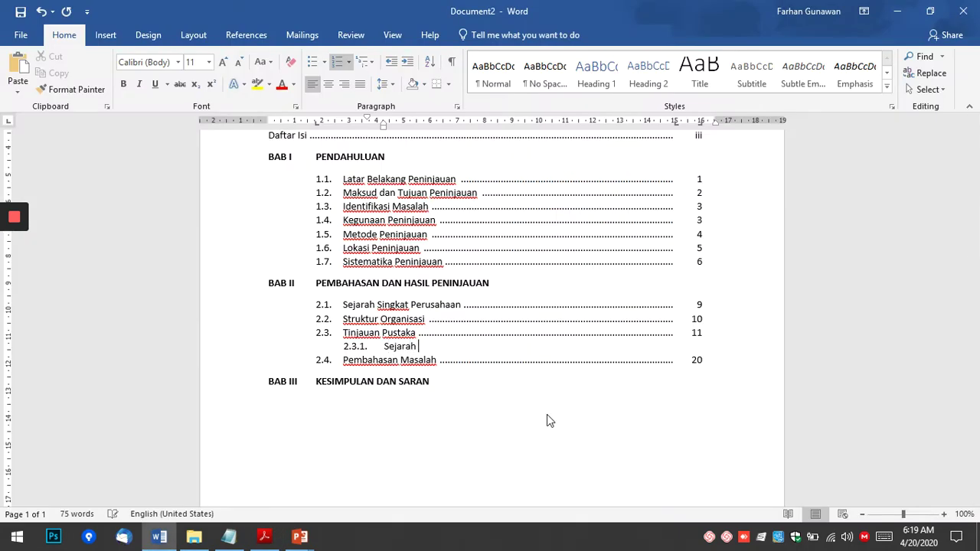
pyautogui.write('Komputer')
pyautogui.press('Return')
# Add sub-entries 2.3.2 Latar Belakang Revolusi Komputer and 2.3.3 Hasil Peninjauan.
pyautogui.hotkey('alt', 'Tab')
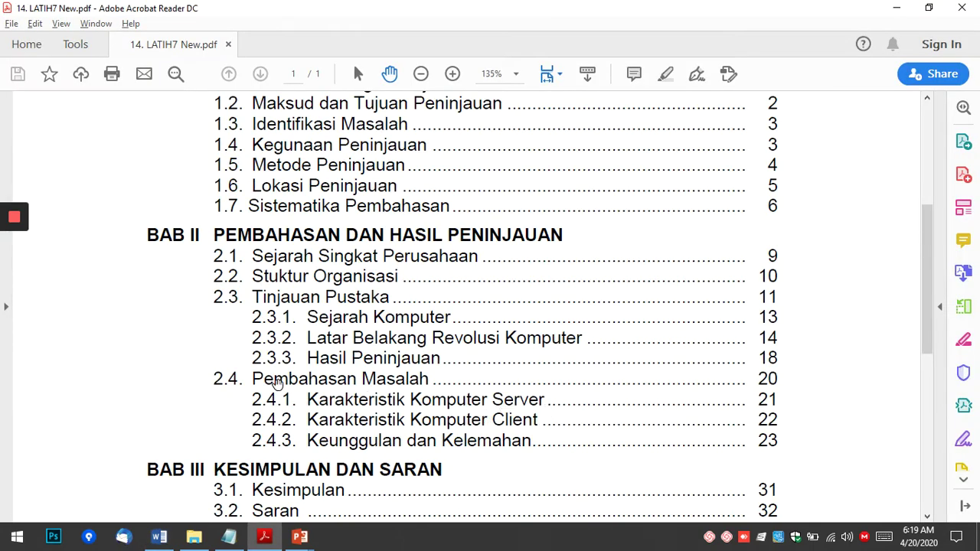
pyautogui.hotkey('alt', 'Tab')
pyautogui.write('Latar')
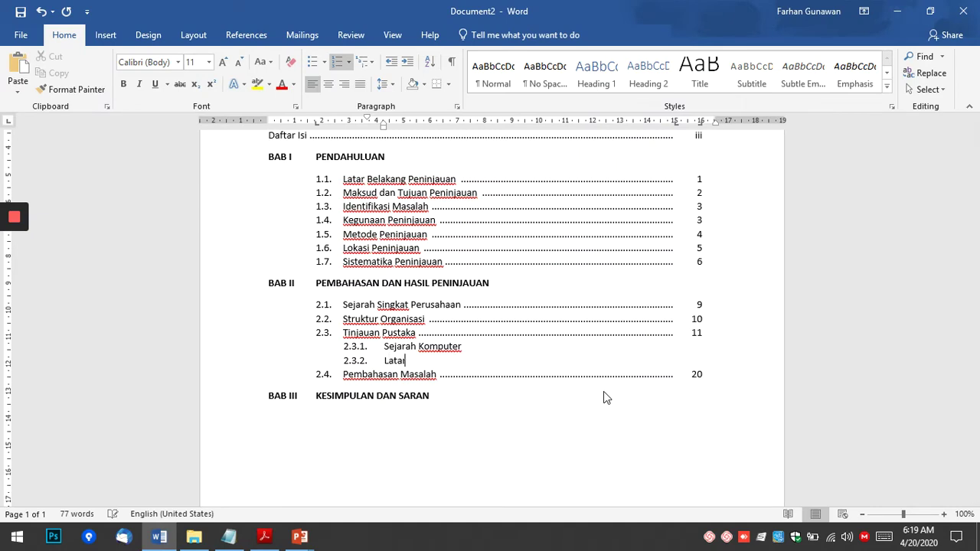
pyautogui.write(' Belakang Revolusi ')
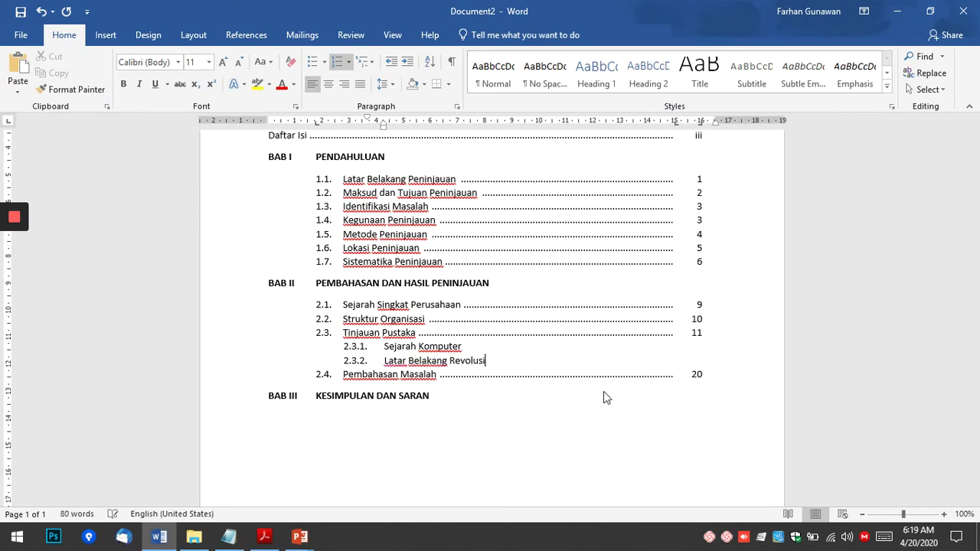
pyautogui.write('KOmputer')
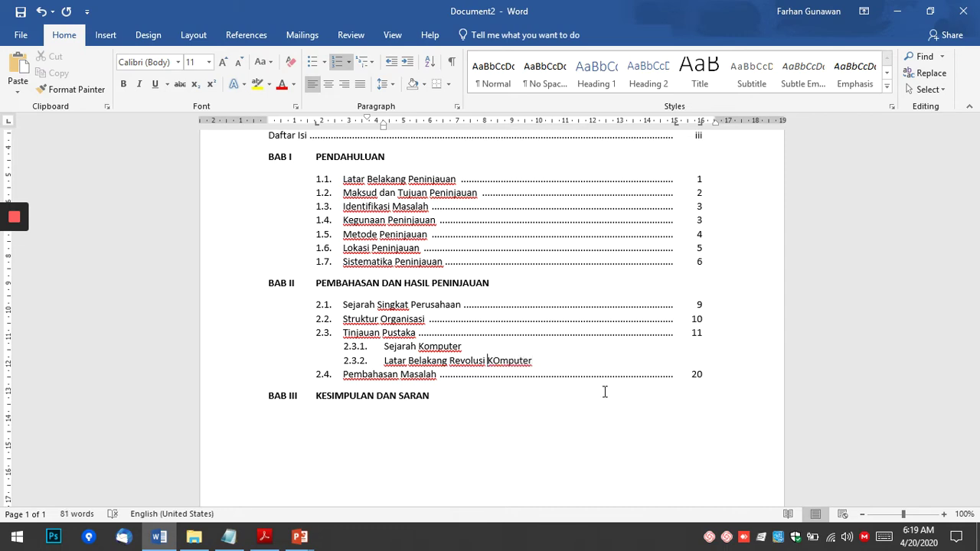
pyautogui.hotkey('alt', 'Tab')
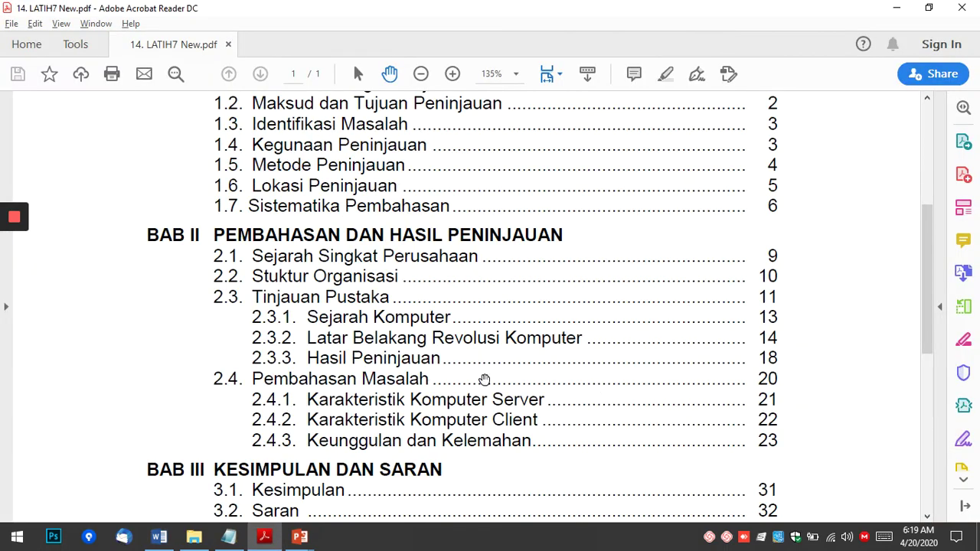
pyautogui.hotkey('alt', 'Tab')
pyautogui.press('Return')
pyautogui.write('H')
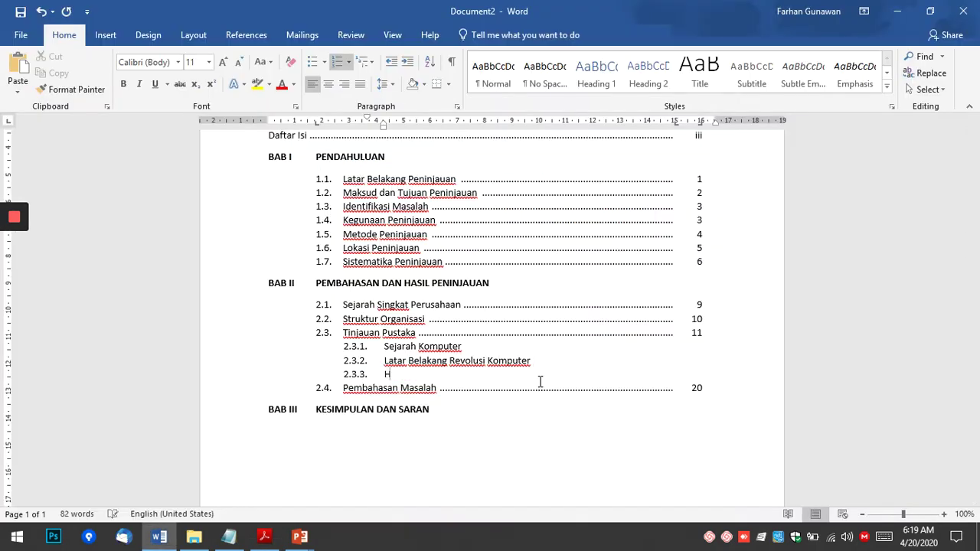
pyautogui.write('asil Peninjauan')
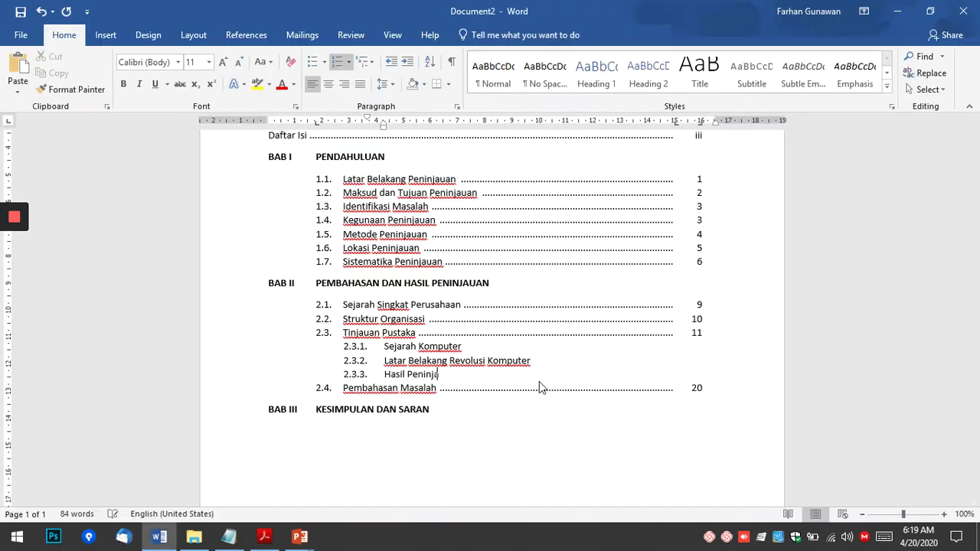
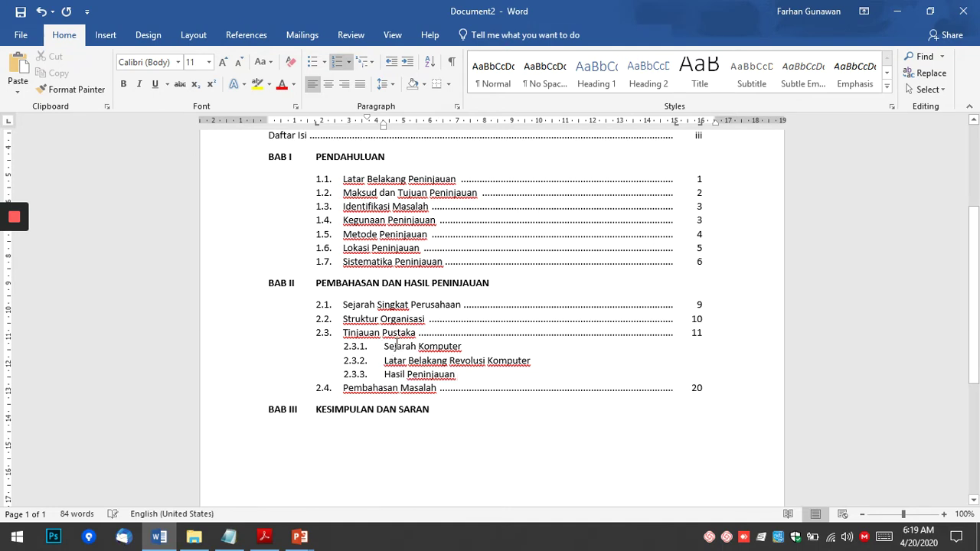
# Add dotted leaders after the 2.3.1, 2.3.2 and 2.3.3 entries.
pyautogui.click(480, 346)
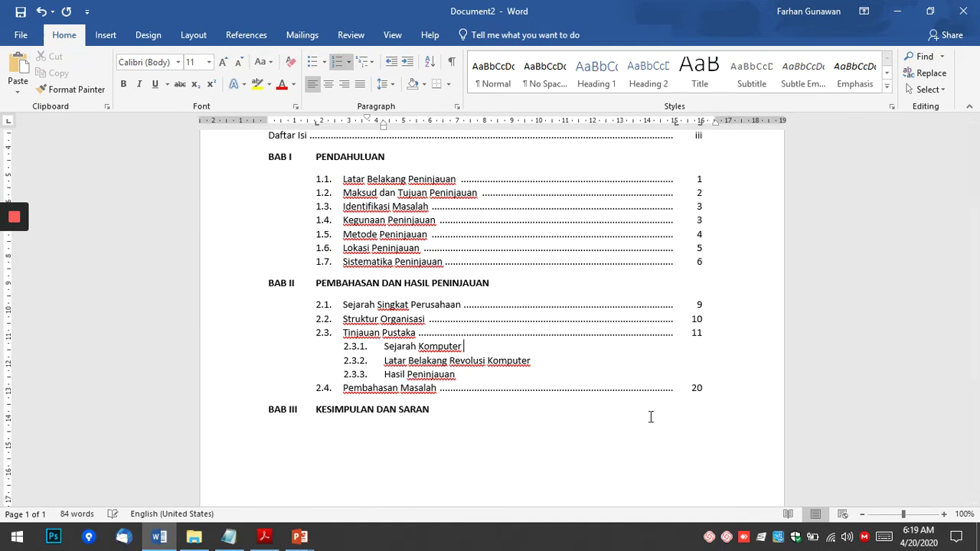
pyautogui.press('Tab')
pyautogui.hotkey('alt', 'Tab')
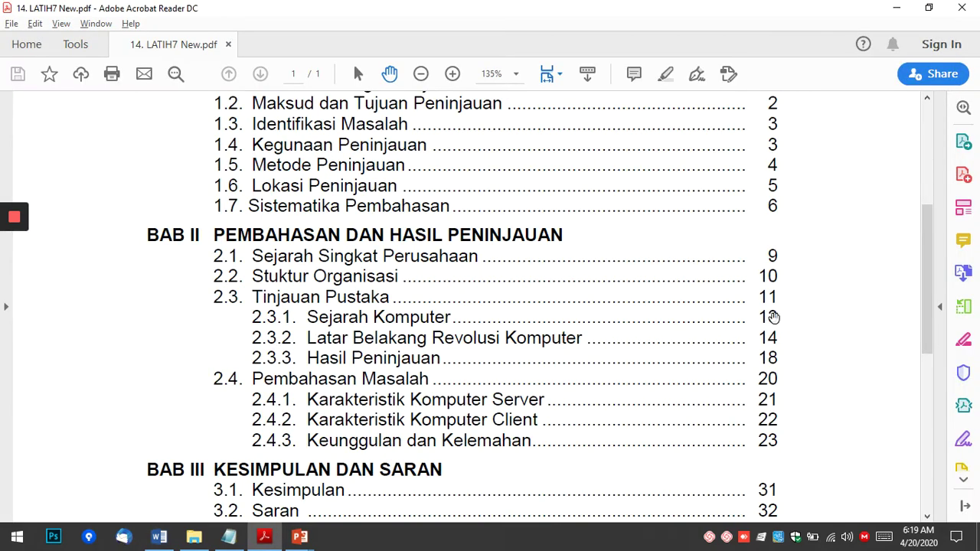
pyautogui.hotkey('alt', 'Tab')
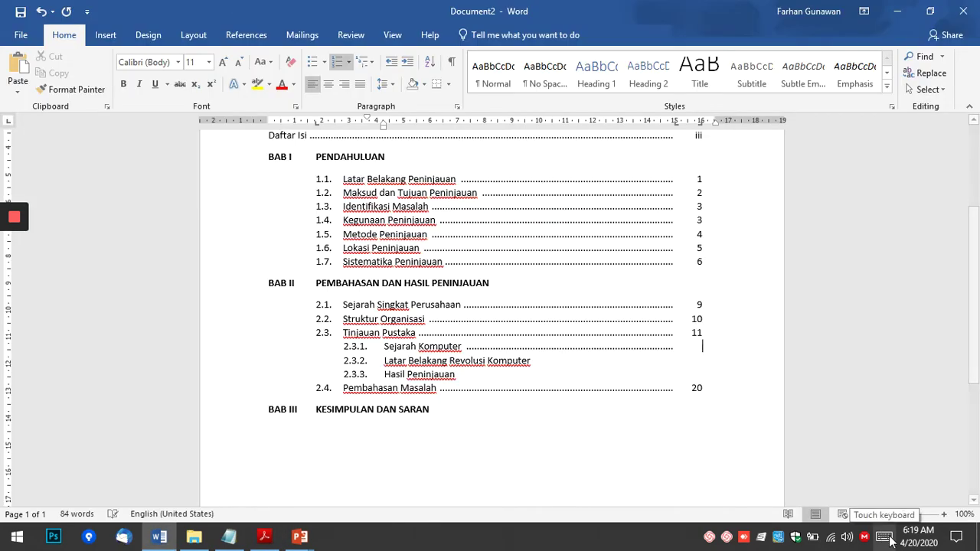
pyautogui.press('Tab')
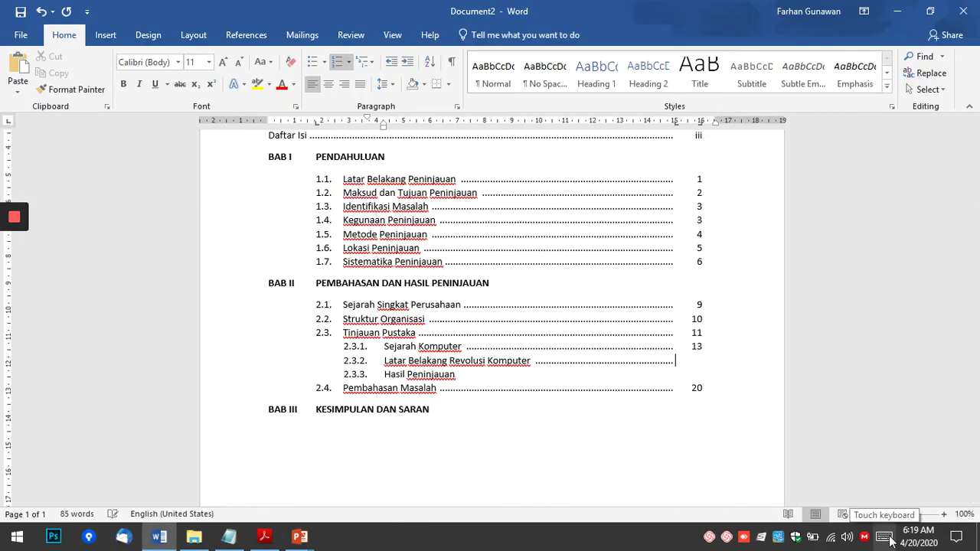
pyautogui.press('Down')
pyautogui.press('Tab')
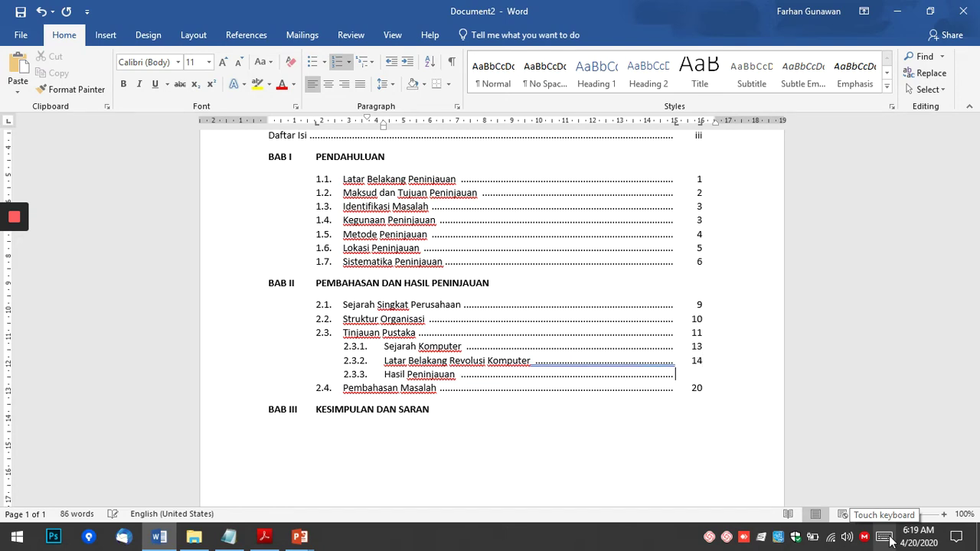
# Enter page numbers 13, 14 and 18 and verify them against the reference PDF.
pyautogui.write('18')
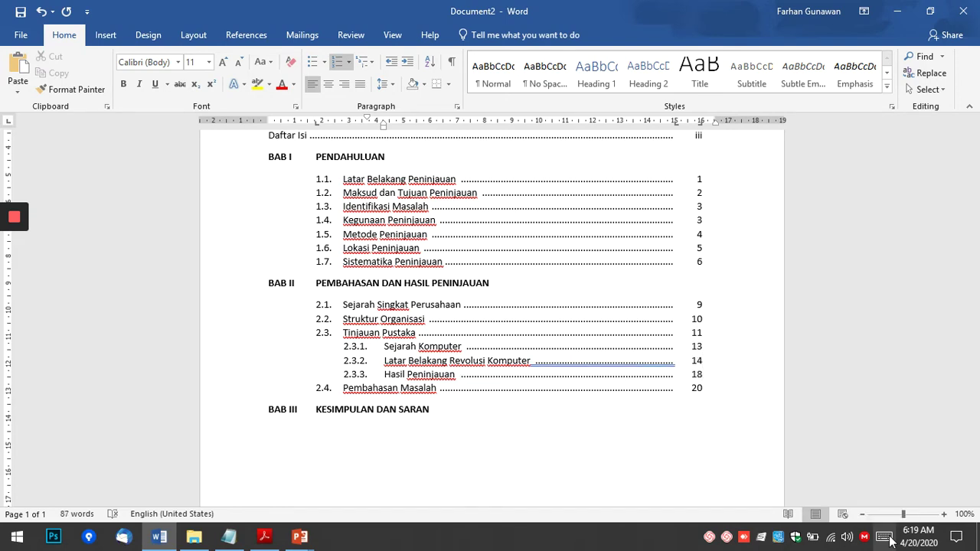
pyautogui.press('Up')
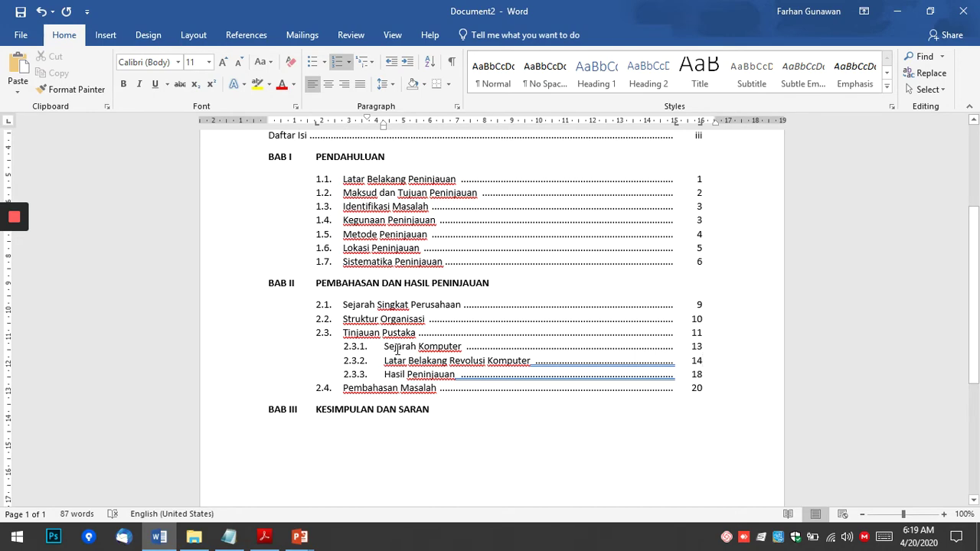
pyautogui.hotkey('alt', 'Tab')
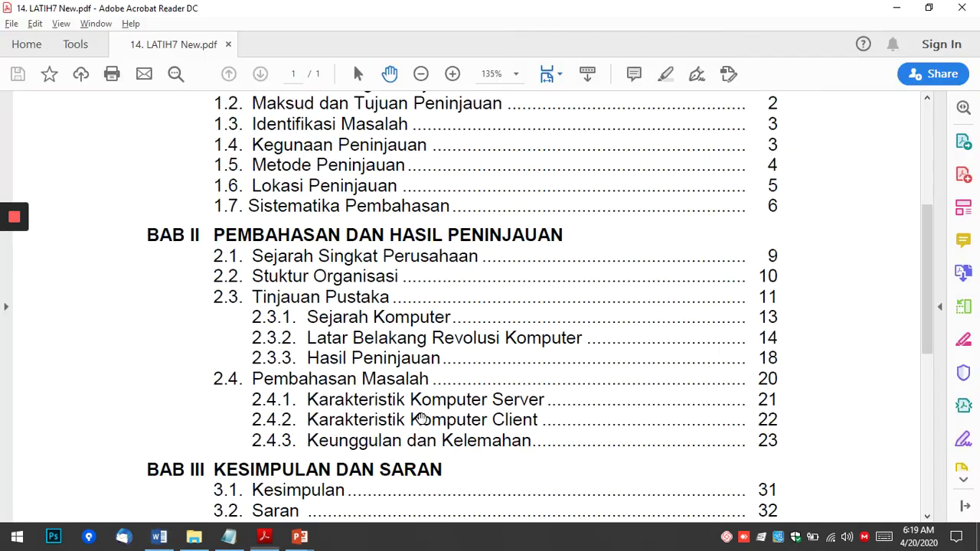
pyautogui.scroll(-1, 529, 394)
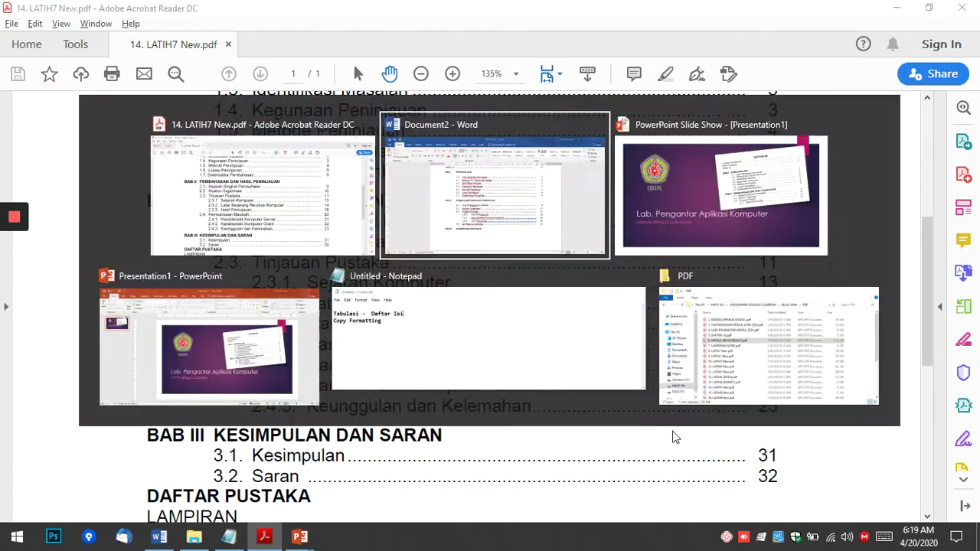
pyautogui.hotkey('alt', 'Tab')
pyautogui.click(702, 388)
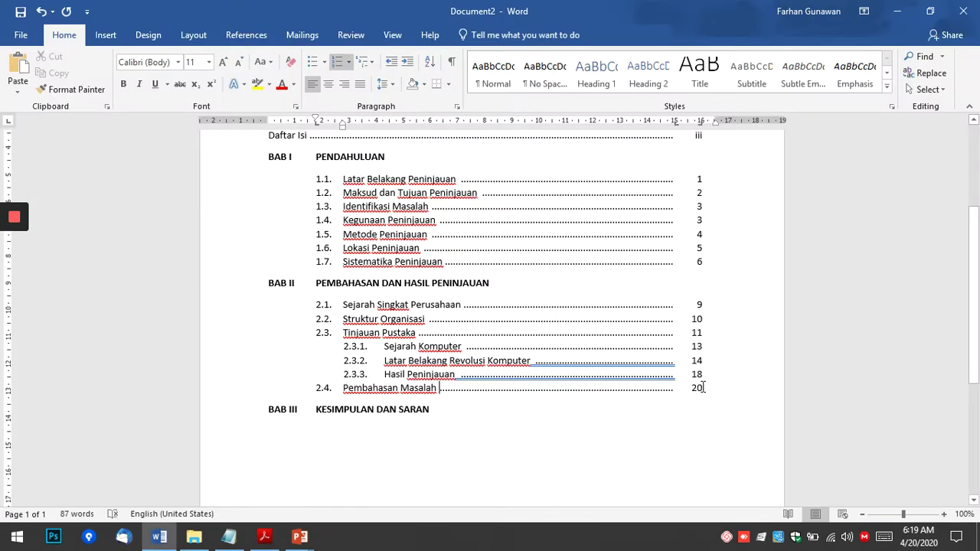
# Add a new demoted sub-entry line below 2.4 Pembahasan Masalah.
pyautogui.press('Return')
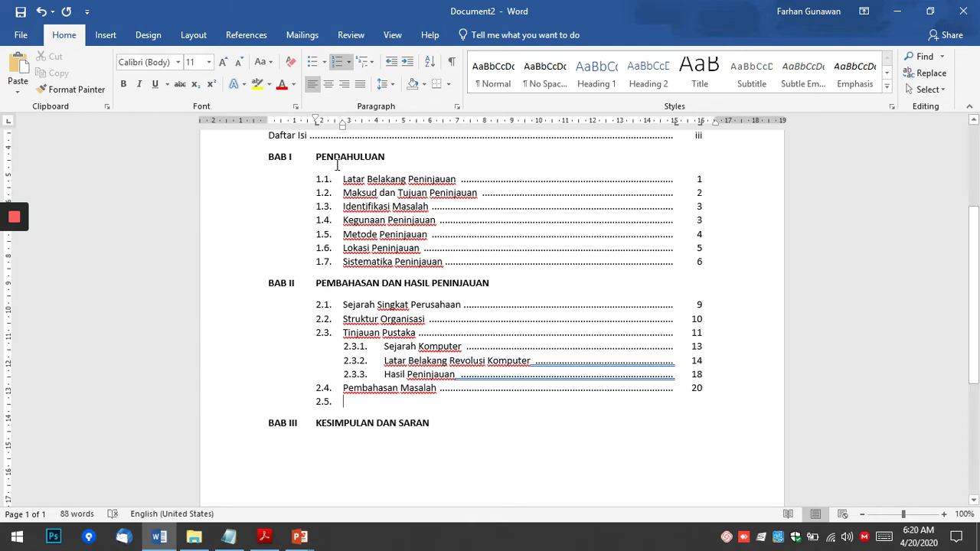
pyautogui.press('Tab')
pyautogui.click(347, 402)
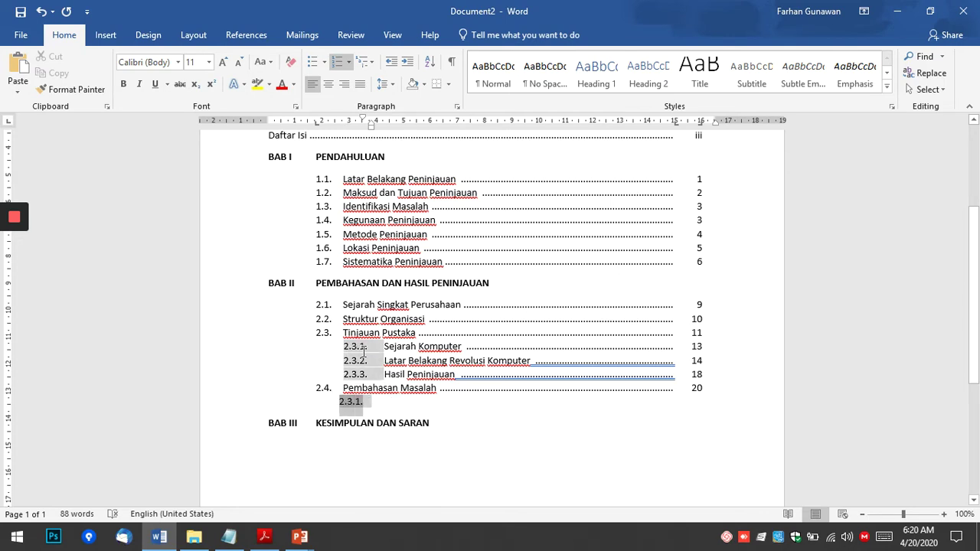
pyautogui.click(335, 402)
pyautogui.click(354, 404)
# Try redefining the number format from 2.3.1 to 2.4.1, then undo it.
pyautogui.click(351, 66)
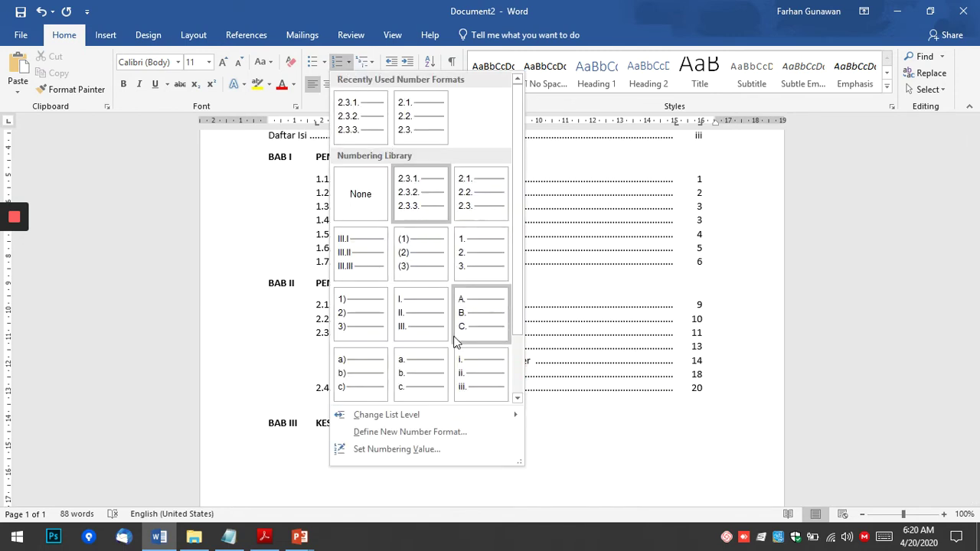
pyautogui.click(406, 433)
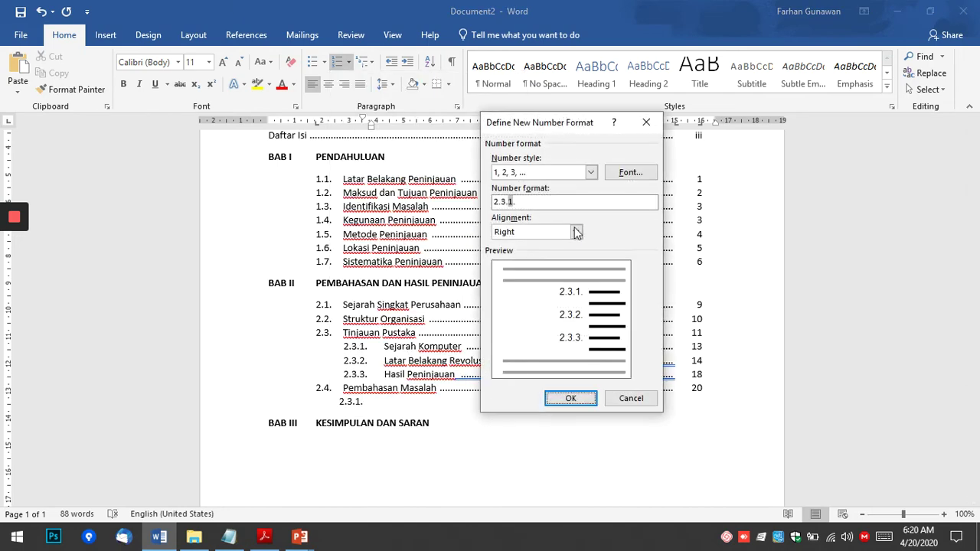
pyautogui.click(500, 201)
pyautogui.press('Right')
pyautogui.press('Delete')
pyautogui.write('4')
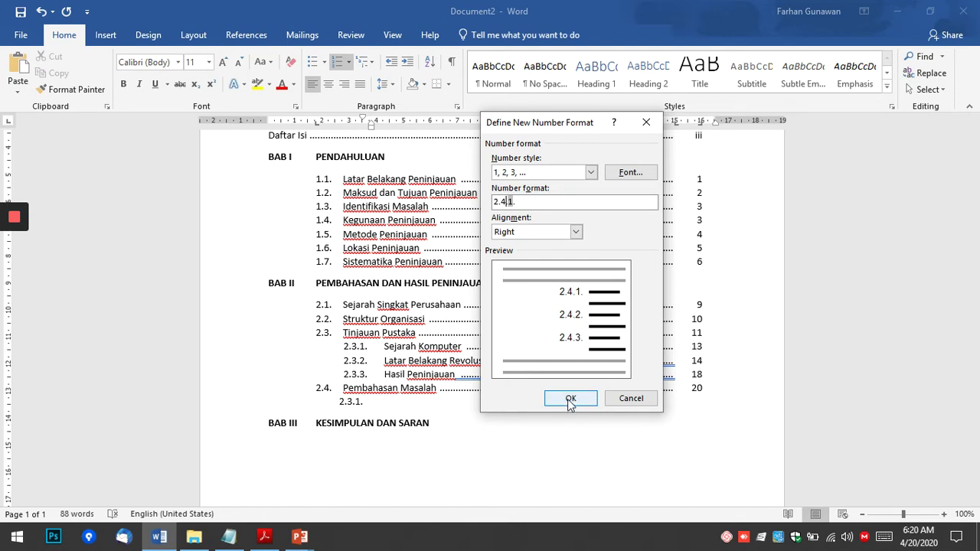
pyautogui.click(571, 399)
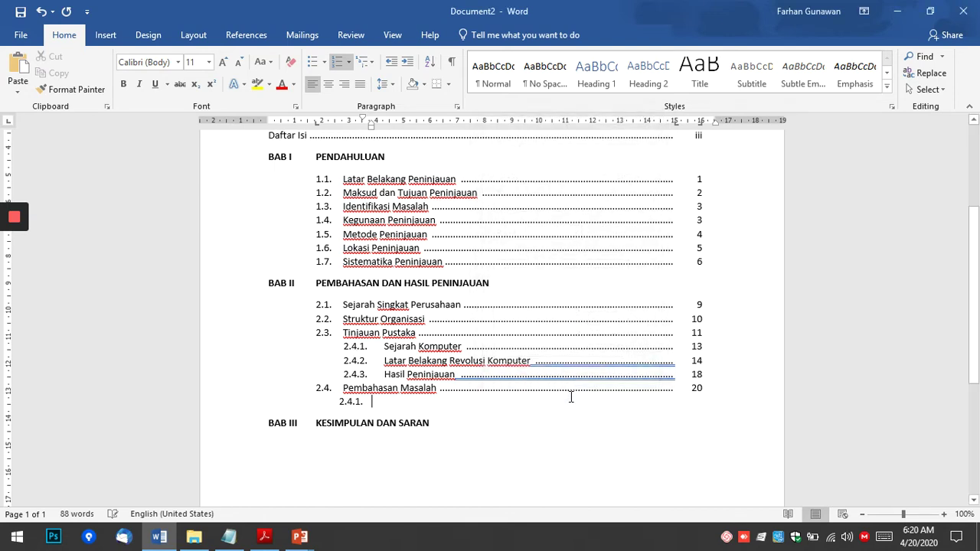
pyautogui.hotkey('ctrl', 'z')
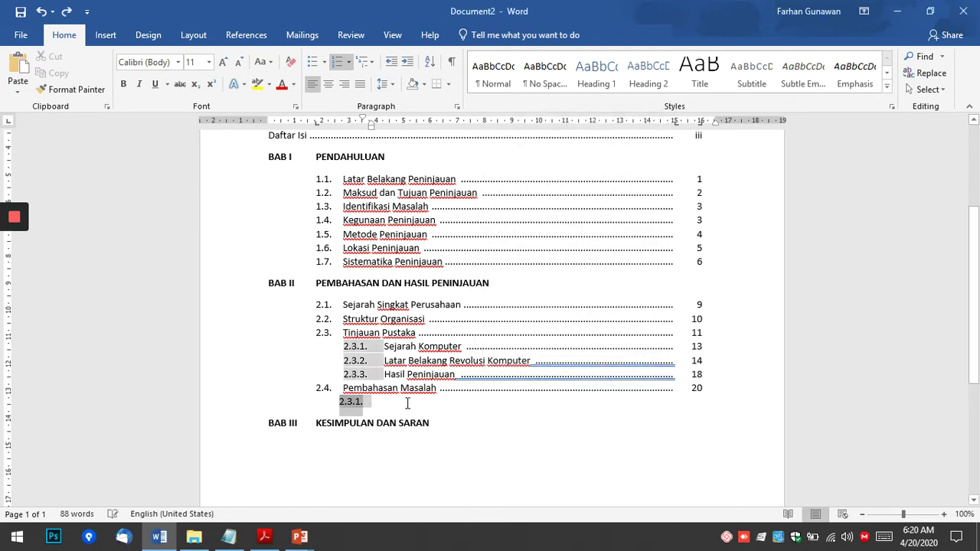
# Adjust the empty entry's list level and remove its numbering.
pyautogui.click(384, 403)
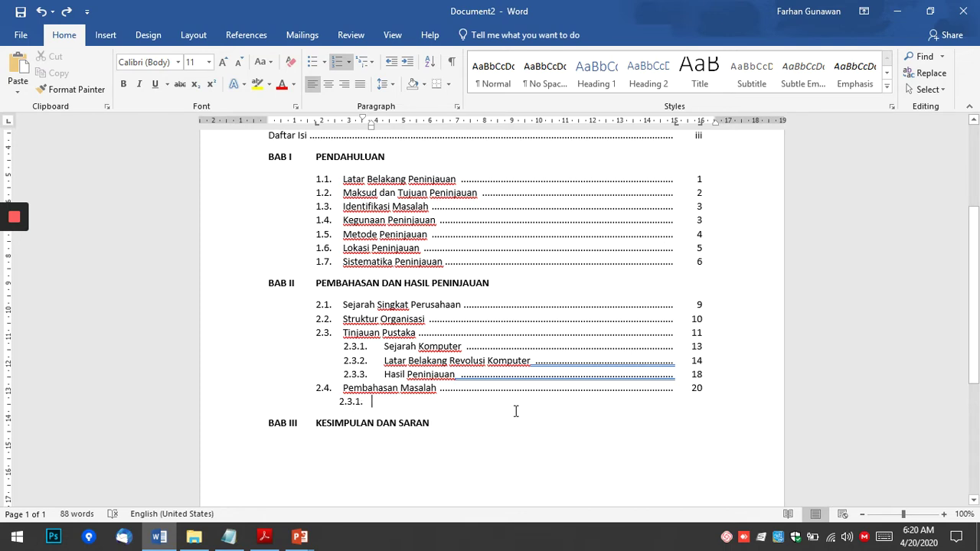
pyautogui.hotkey('shift', 'Tab')
pyautogui.press('Tab')
pyautogui.hotkey('shift', 'Tab')
pyautogui.scroll(-1, 445, 425)
pyautogui.hotkey('ctrl', 'z')
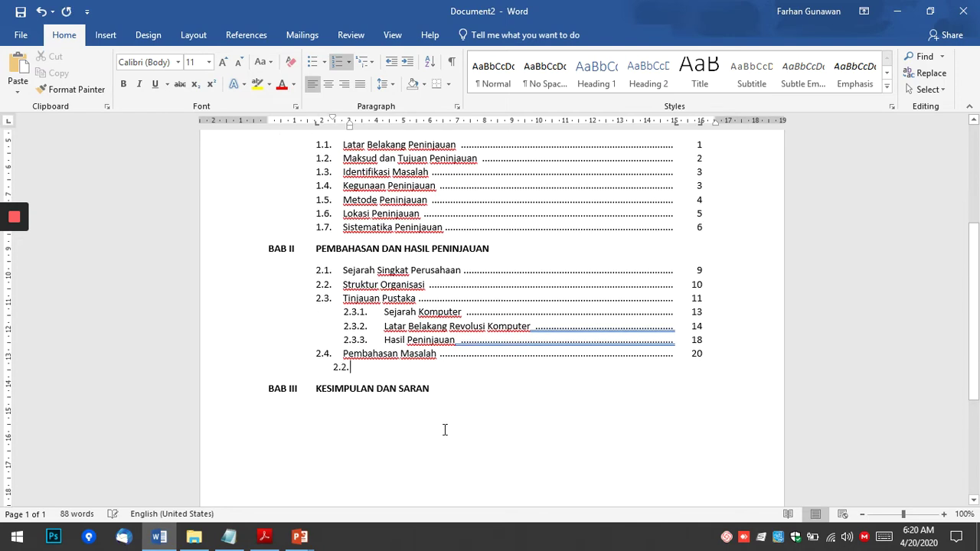
pyautogui.press('Return')
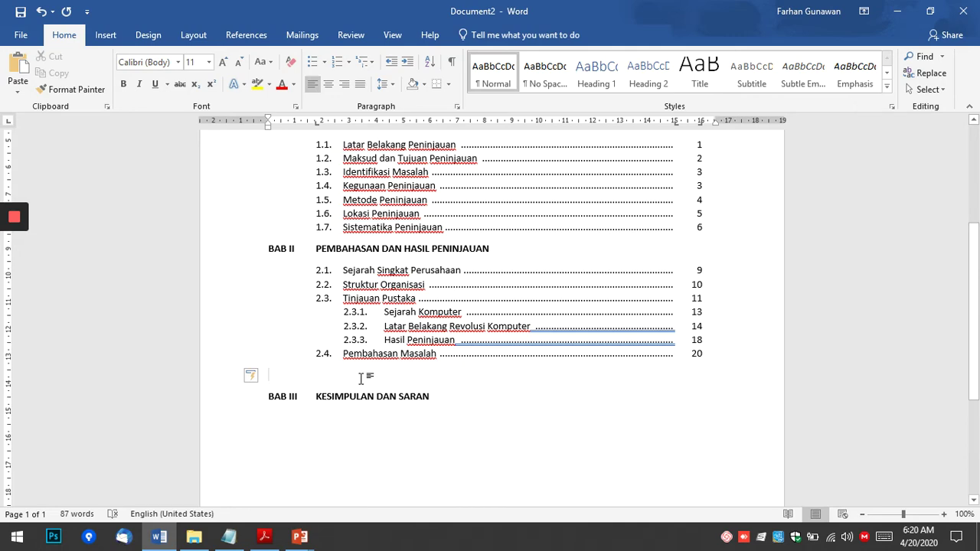
pyautogui.click(349, 61)
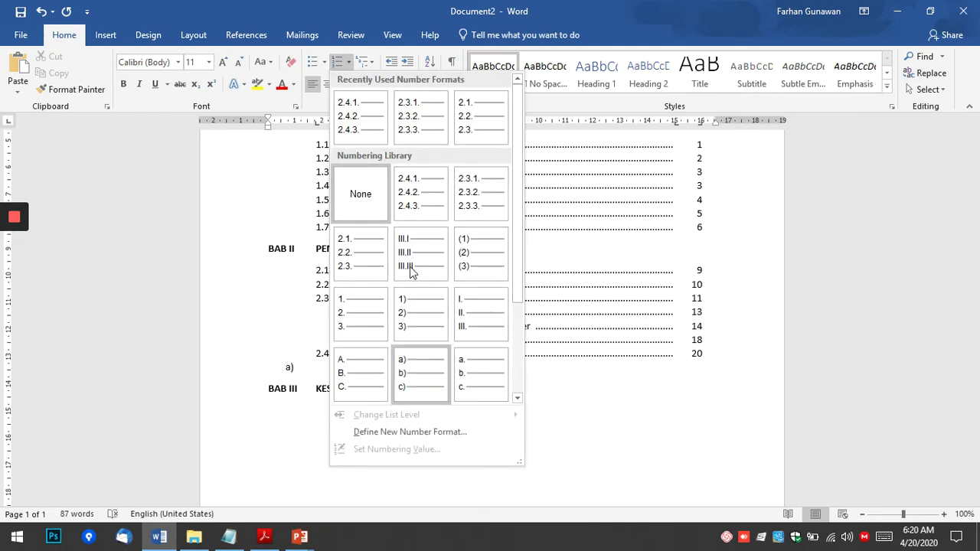
pyautogui.press('Escape')
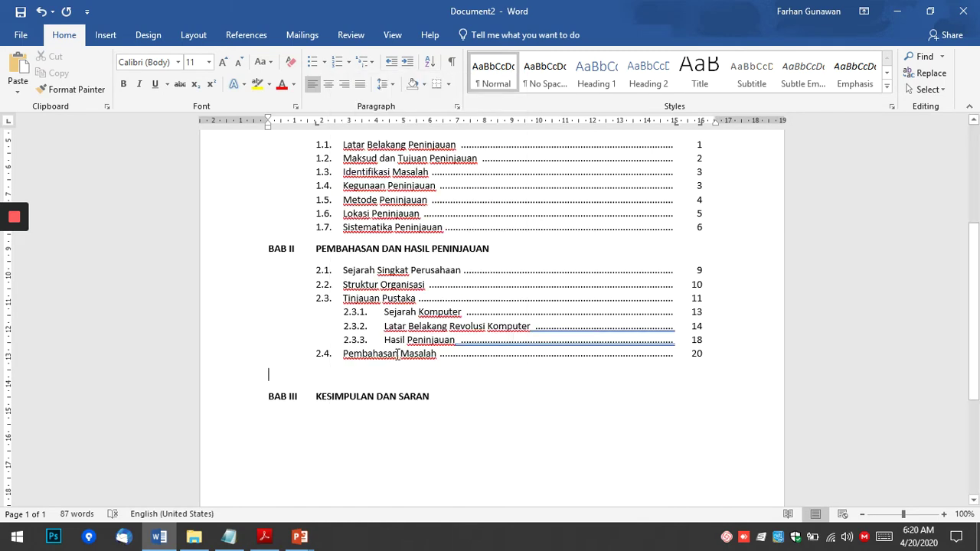
# Start a fresh line after the 2.4 entry, trial the 2.4.1 format, then undo it.
pyautogui.click(409, 366)
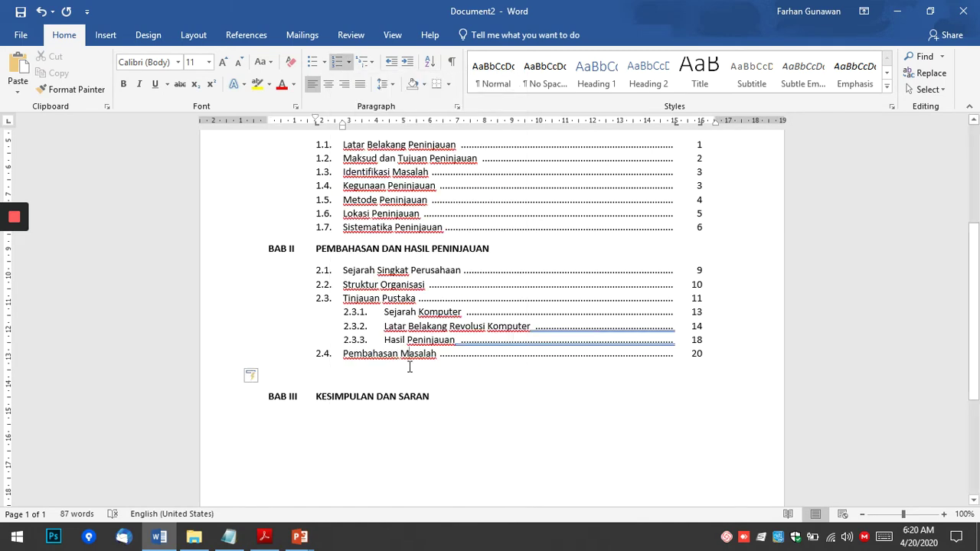
pyautogui.click(719, 352)
pyautogui.press('Return')
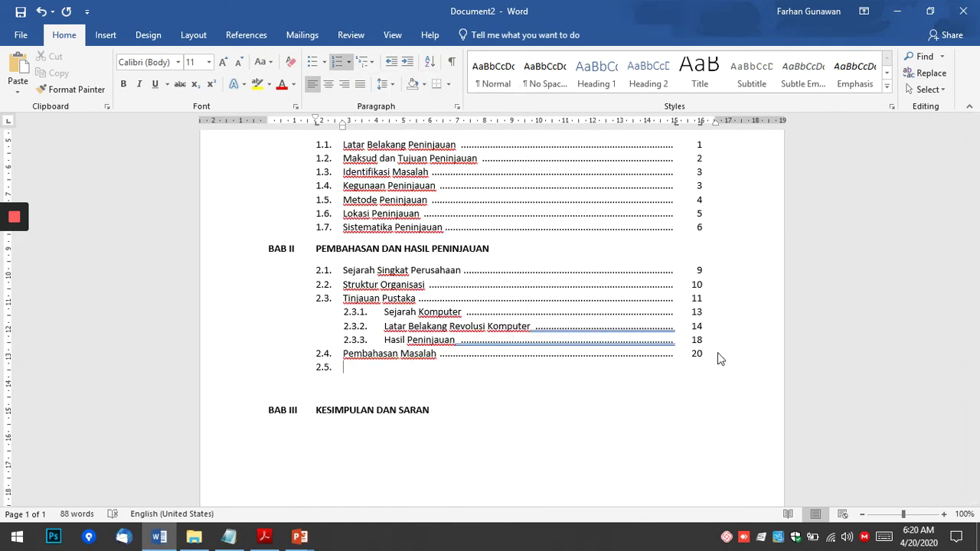
pyautogui.click(348, 62)
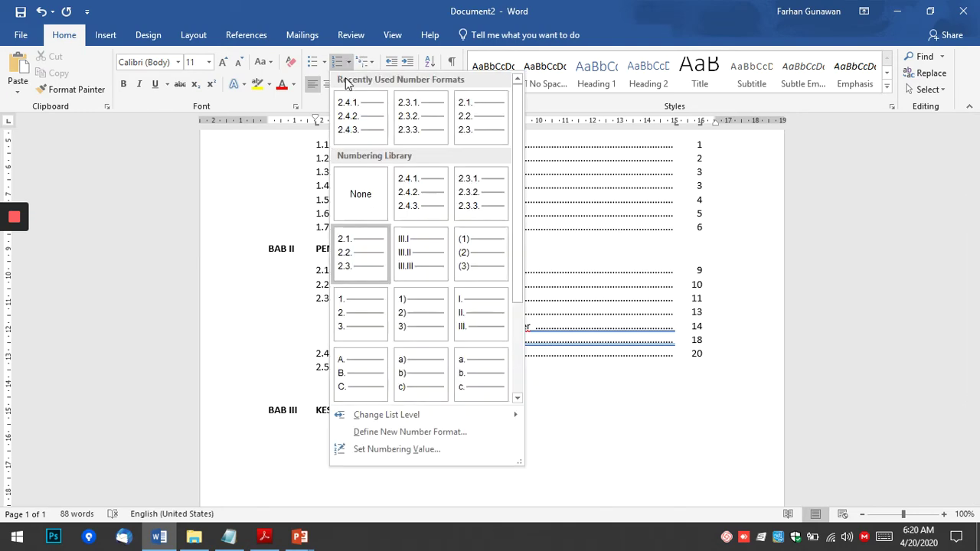
pyautogui.click(349, 108)
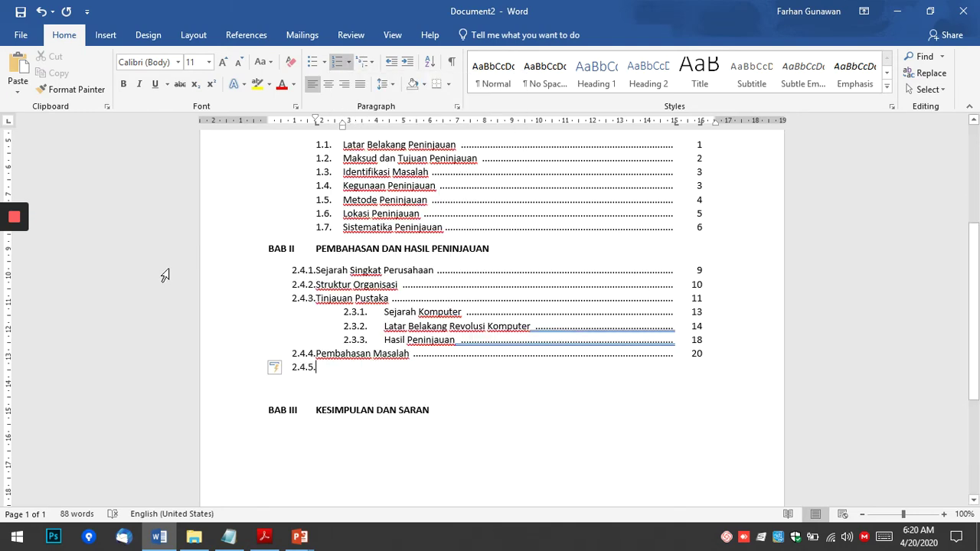
pyautogui.hotkey('ctrl', 'z')
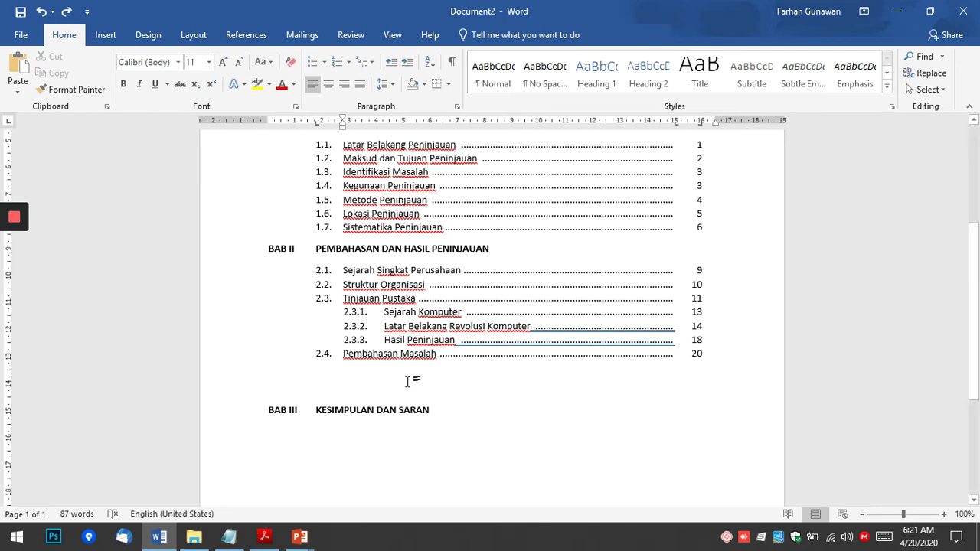
pyautogui.press('Return')
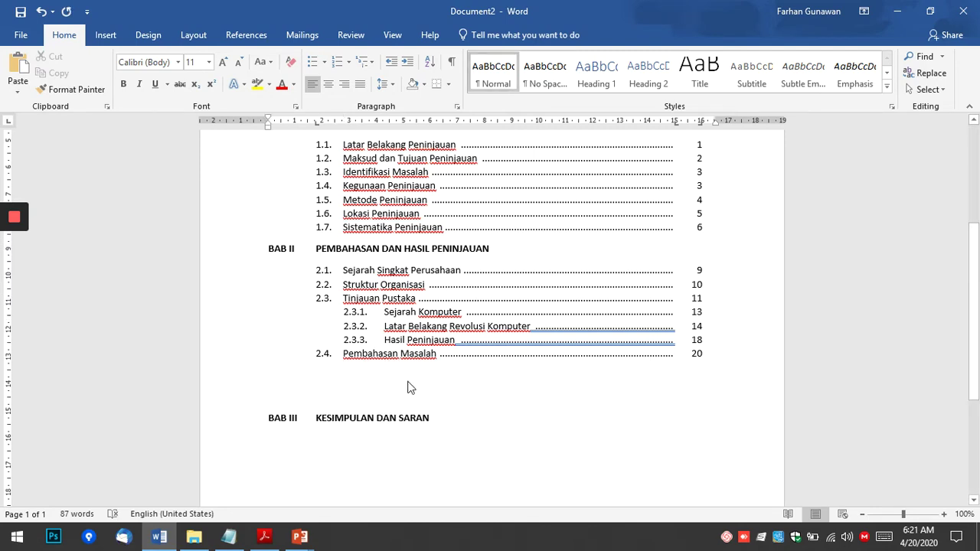
pyautogui.press('BackSpace')
# Add a new line after 2.4, turn numbering off, and apply the 2.4.1 format.
pyautogui.press('Return')
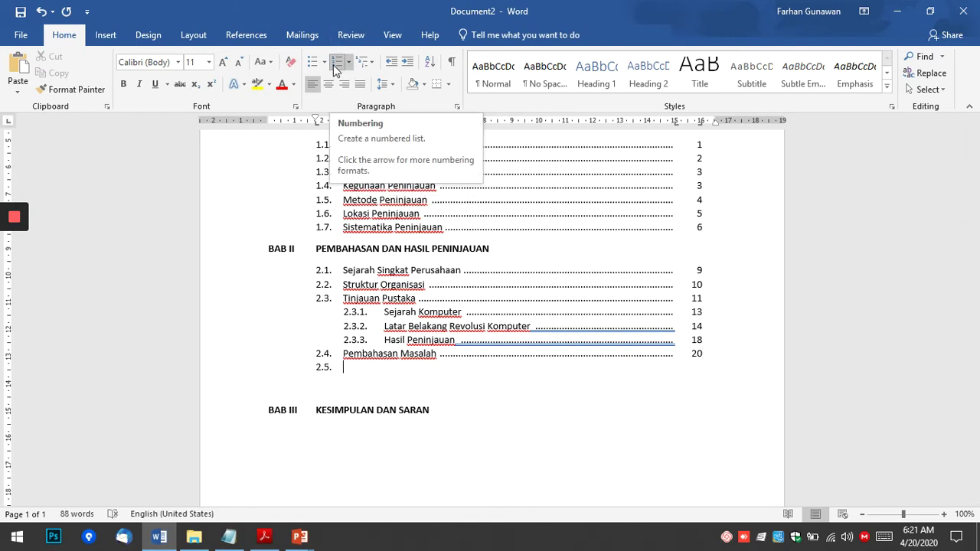
pyautogui.click(334, 68)
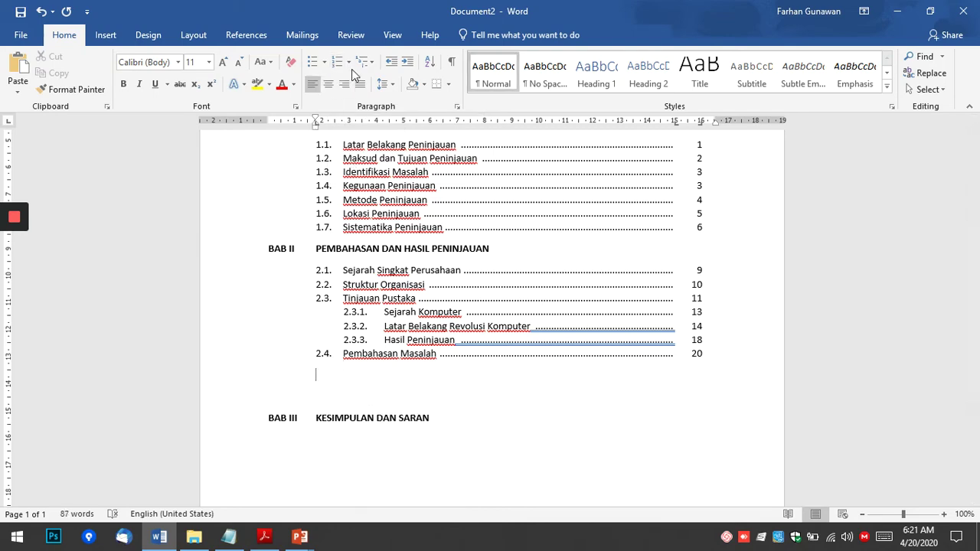
pyautogui.click(348, 62)
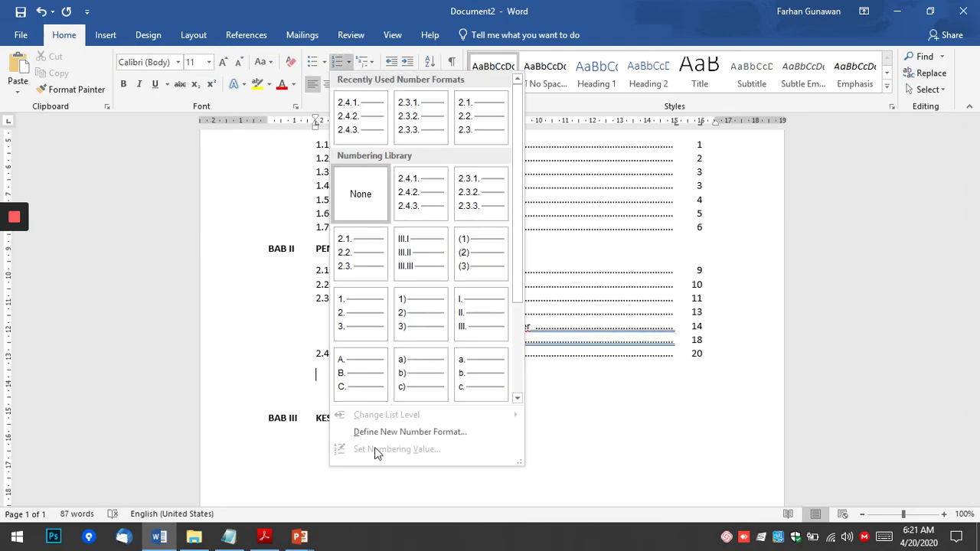
pyautogui.click(357, 125)
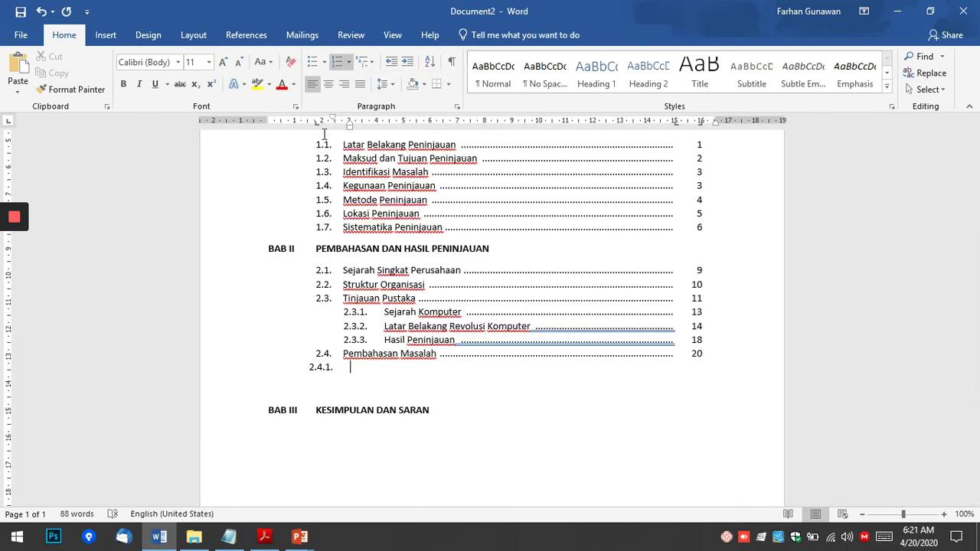
# Drag the ruler indent markers so the 2.4.1 number aligns with 2.3.1.
pyautogui.moveTo(349, 126)
pyautogui.mouseDown()
pyautogui.moveTo(374, 122)
pyautogui.moveTo(338, 121)
pyautogui.moveTo(368, 124)
pyautogui.mouseUp()
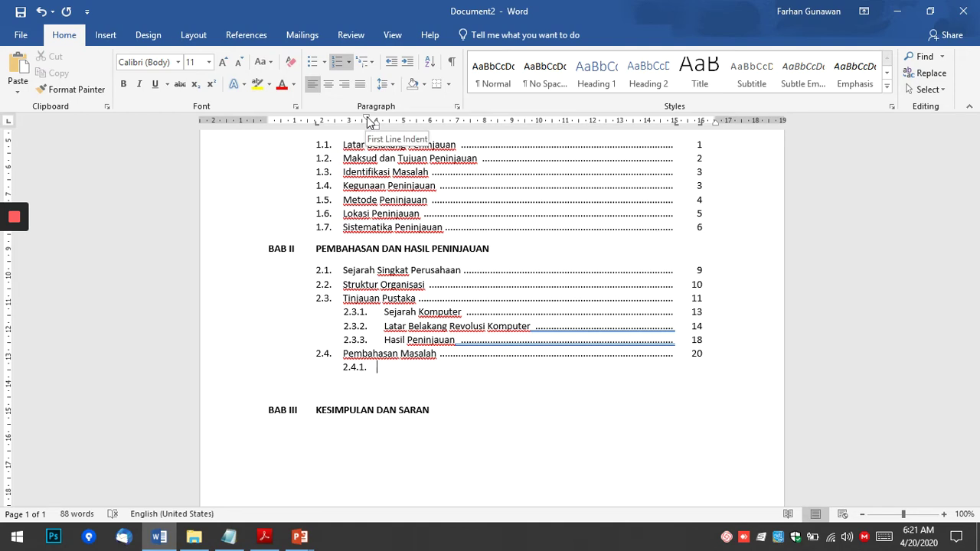
pyautogui.moveTo(368, 122)
pyautogui.mouseDown()
pyautogui.moveTo(393, 124)
pyautogui.moveTo(350, 125)
pyautogui.moveTo(370, 130)
pyautogui.mouseUp()
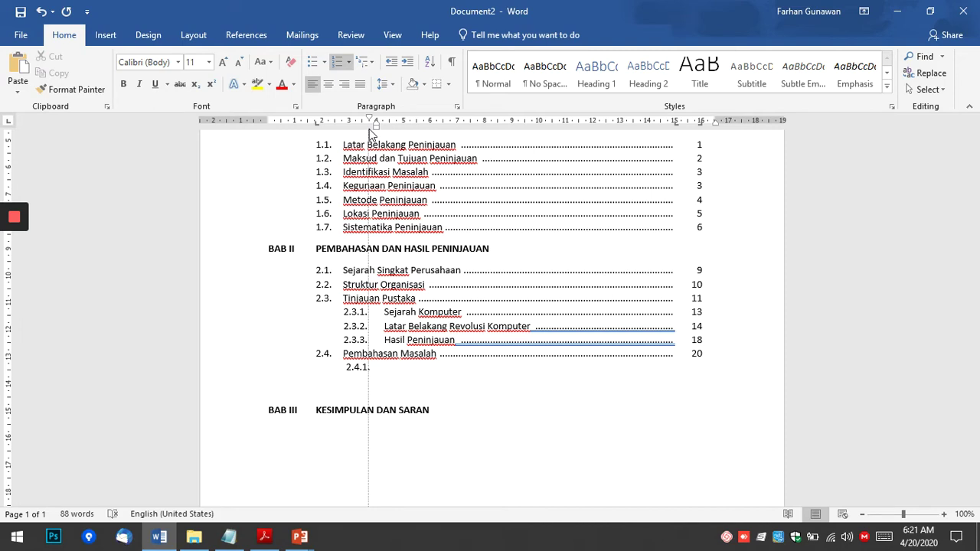
pyautogui.moveTo(369, 129)
pyautogui.mouseDown()
pyautogui.moveTo(352, 137)
pyautogui.moveTo(385, 126)
pyautogui.mouseUp()
pyautogui.press('alt')
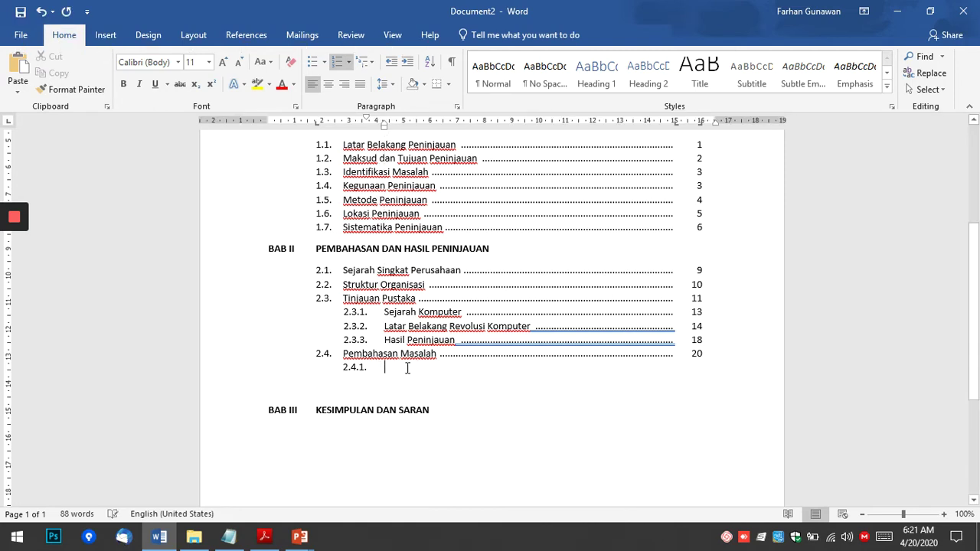
# Add entry 2.4.1 Karakteristik Komputer Server with a dotted leader to page 21.
pyautogui.hotkey('alt', 'Tab')
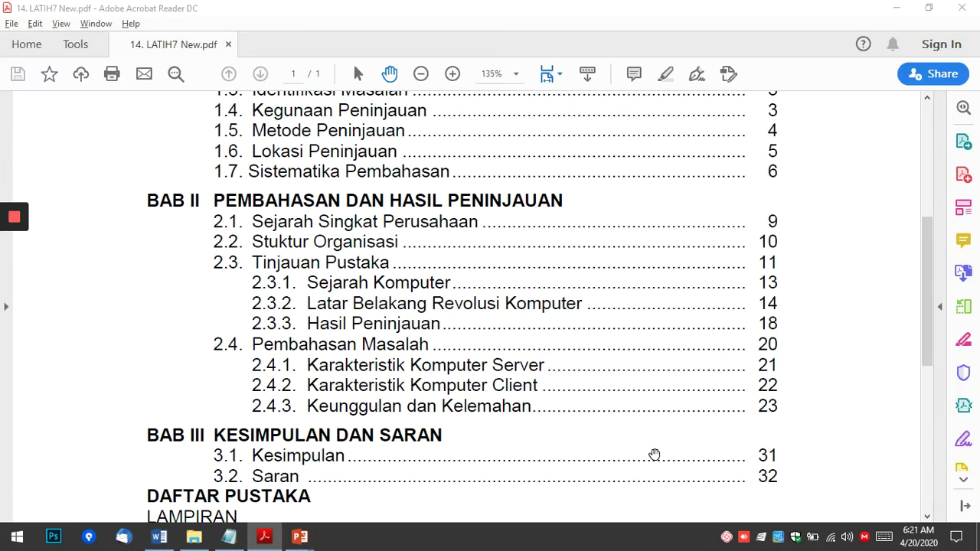
pyautogui.hotkey('alt', 'Tab')
pyautogui.write('Ka')
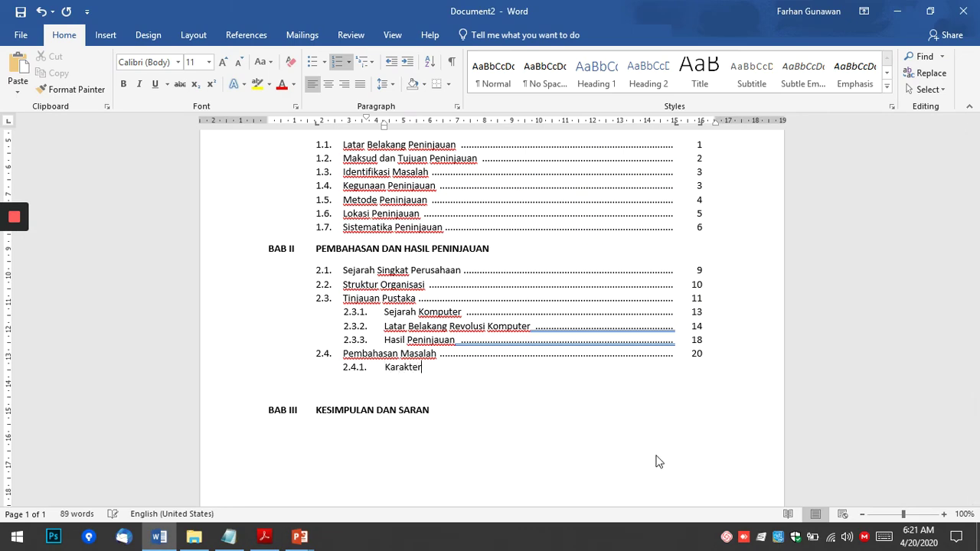
pyautogui.write('rakteristik KOp')
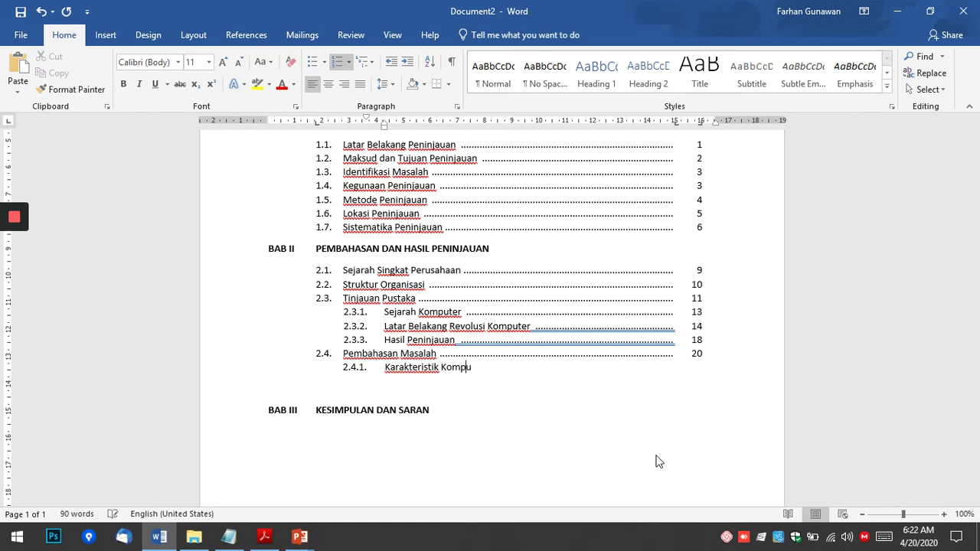
pyautogui.write('puer Ser')
pyautogui.write('t')
pyautogui.press('Tab')
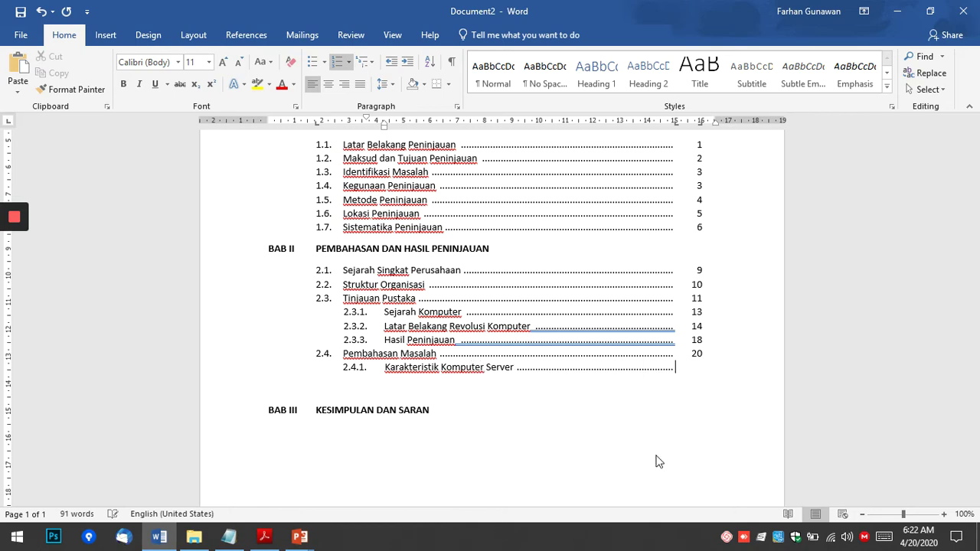
pyautogui.hotkey('alt', 'Tab')
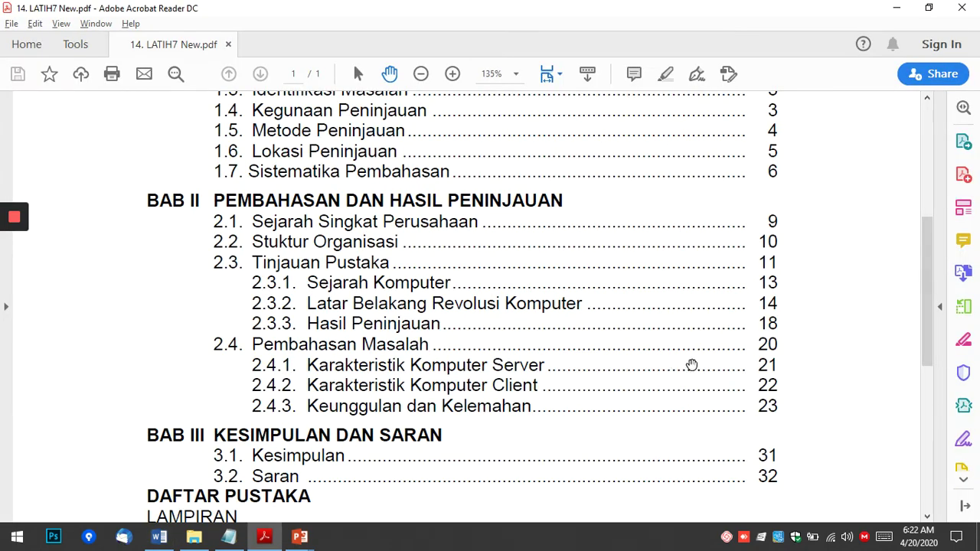
pyautogui.hotkey('alt', 'Tab')
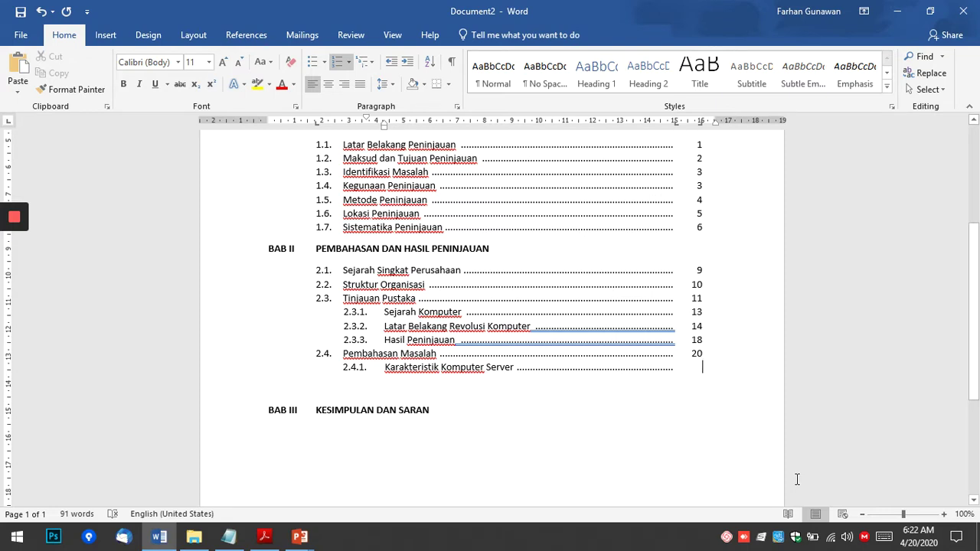
pyautogui.write('21')
pyautogui.press('Return')
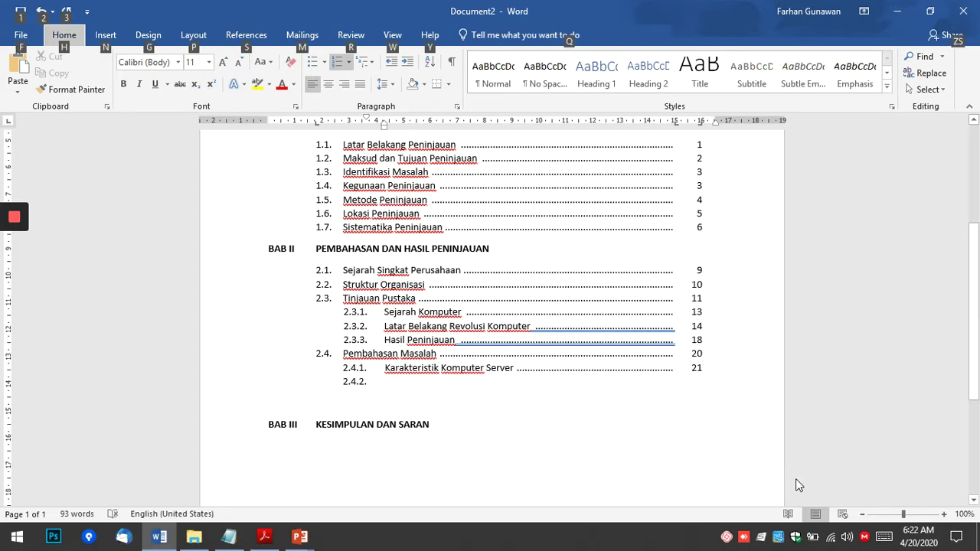
# Add entry 2.4.2 Karakteristik Komputer Klien with a dotted leader to page 22.
pyautogui.write('Karakteris')
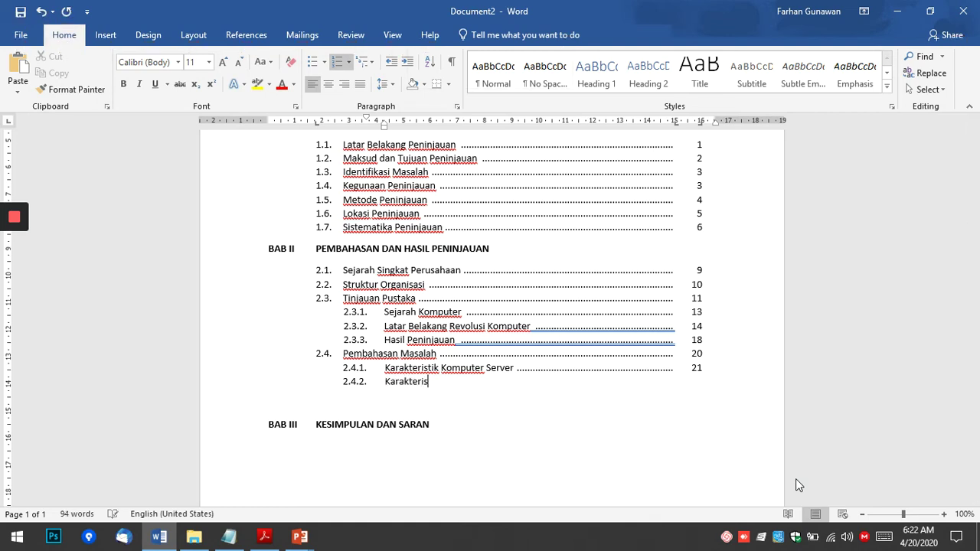
pyautogui.write('tik ')
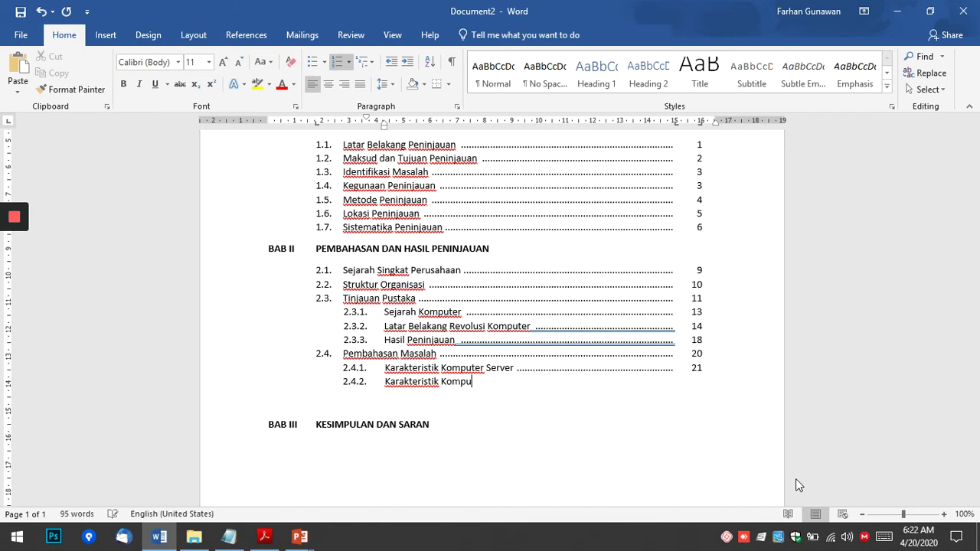
pyautogui.write('Komputer Klien')
pyautogui.press('Tab')
pyautogui.write('22')
pyautogui.hotkey('alt', 'Tab')
pyautogui.hotkey('alt', 'Tab')
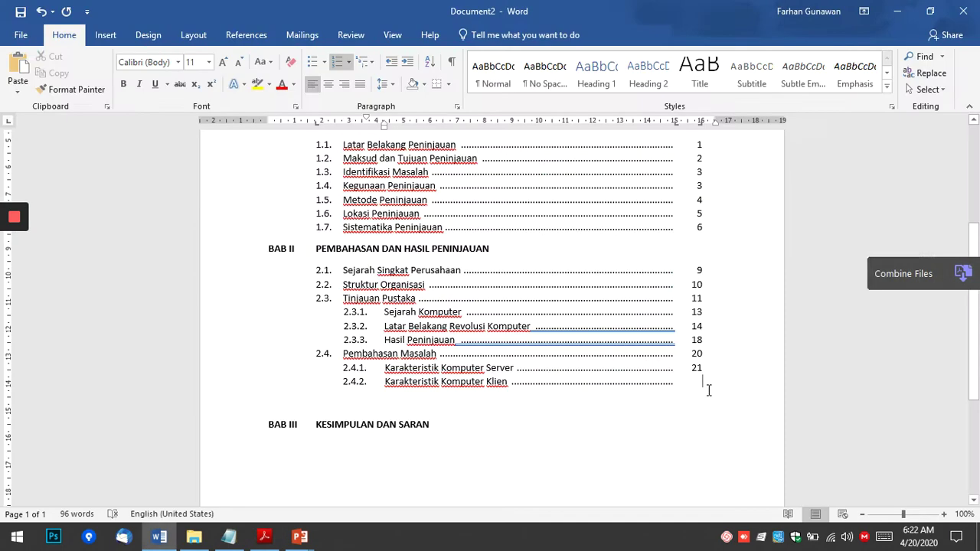
pyautogui.press('Return')
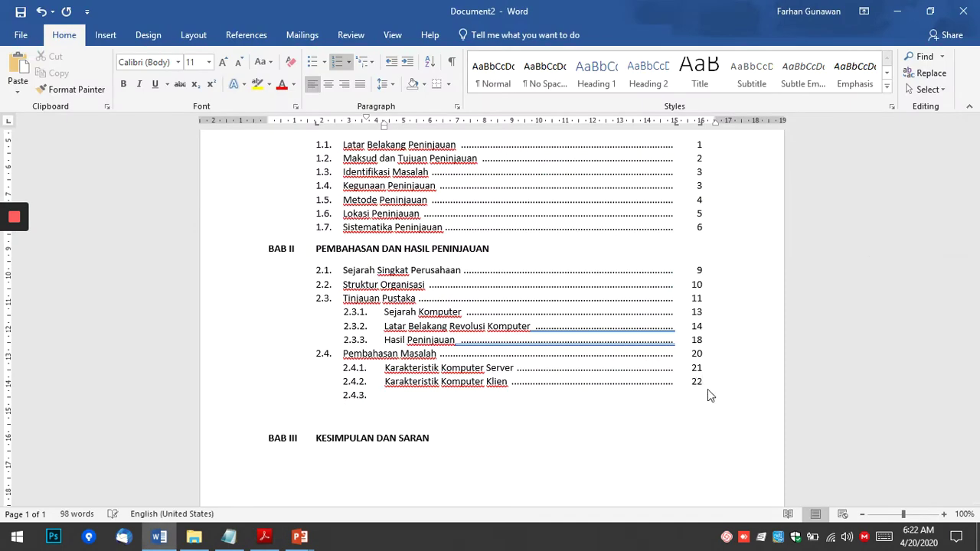
# Add entry 2.4.3 Keunggulan dan Kelemahan with a dotted leader to page 23.
pyautogui.write('Keunggulan dan kelemahan')
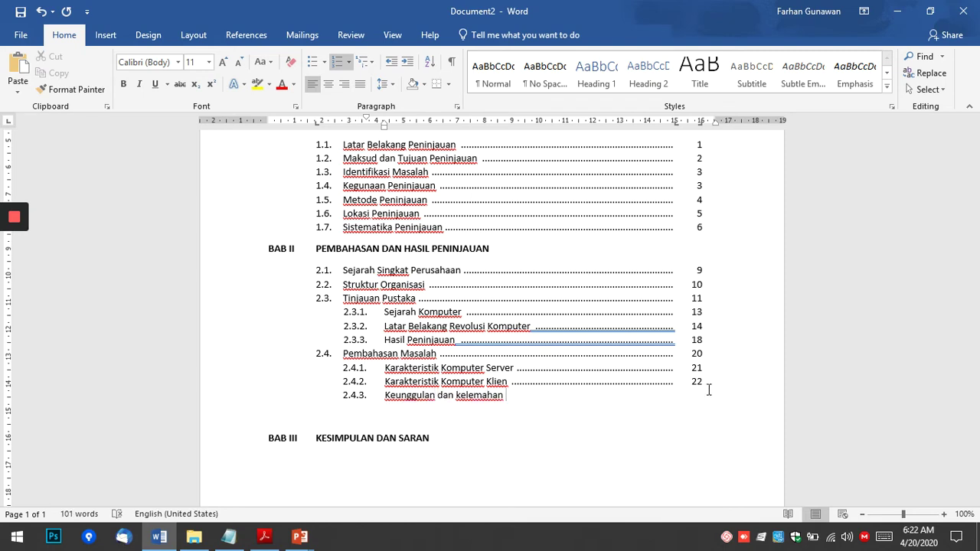
pyautogui.press('Delete')
pyautogui.write('K')
pyautogui.press('End')
pyautogui.press('Tab')
pyautogui.write('23')
pyautogui.hotkey('alt', 'Tab')
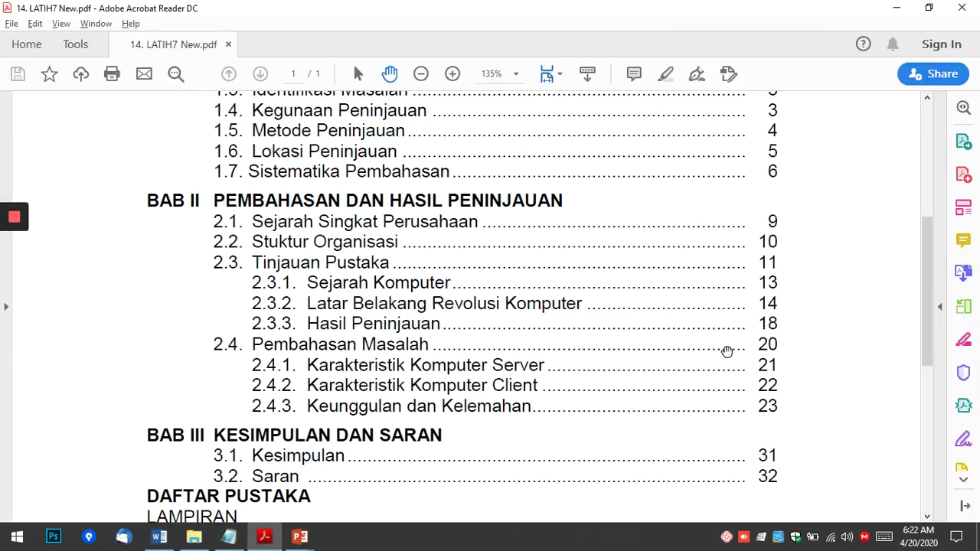
# Scroll the reference PDF's contents list and Ketentuan tab-stop rules, then return to Word.
pyautogui.scroll(-3, 727, 350)
pyautogui.hotkey('alt', 'Tab')
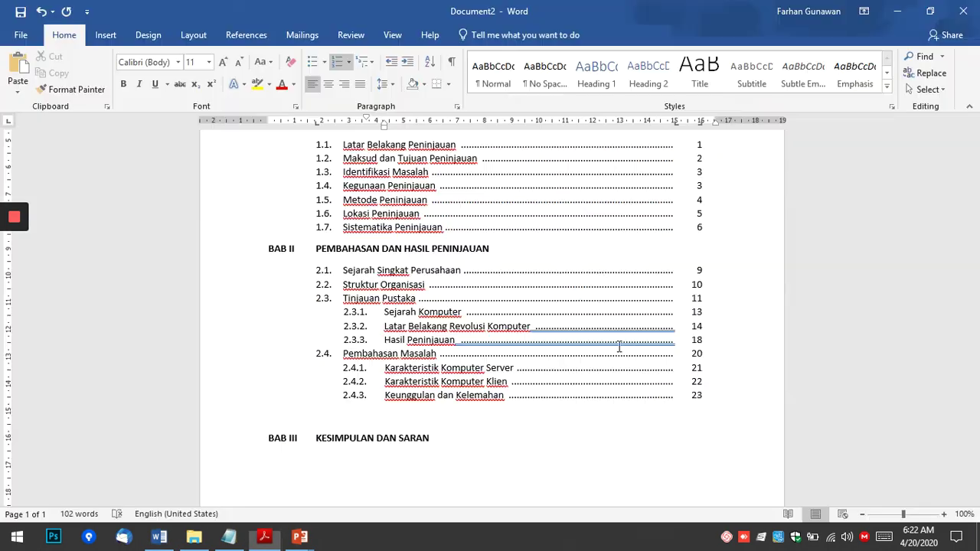
pyautogui.hotkey('alt', 'Tab')
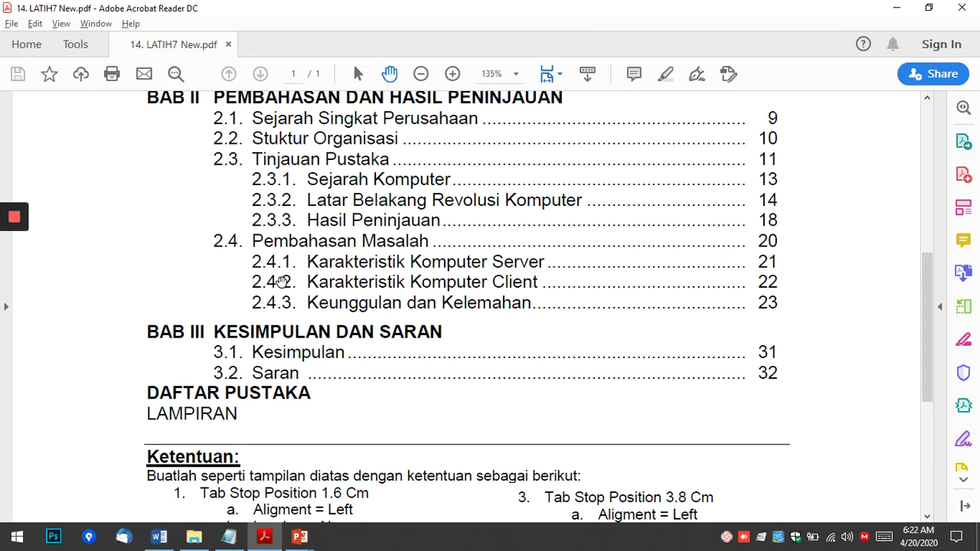
pyautogui.scroll(2, 329, 283)
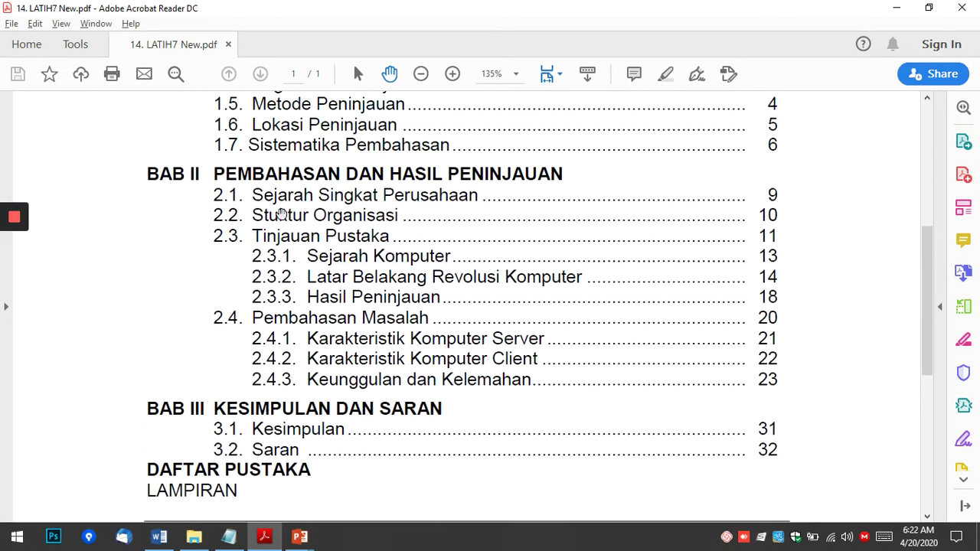
pyautogui.scroll(3, 283, 242)
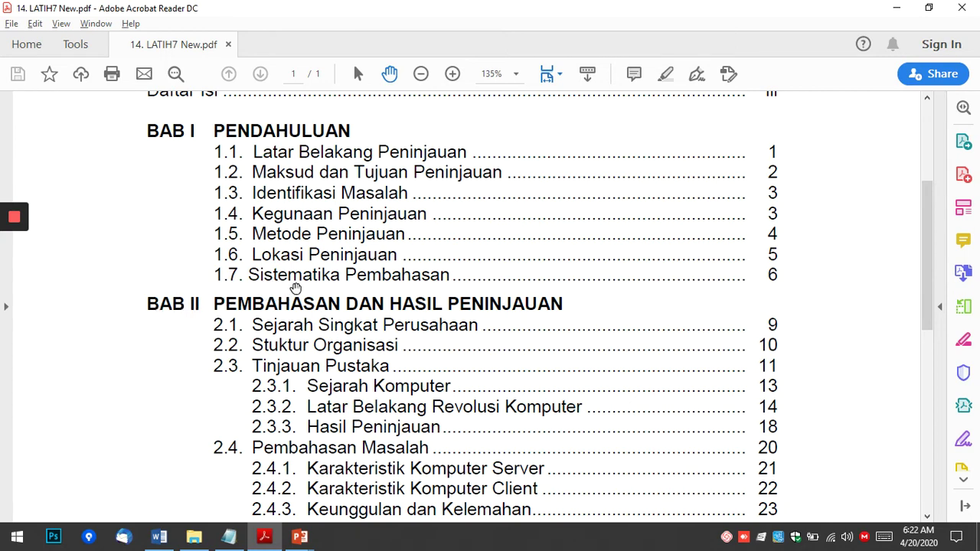
pyautogui.scroll(-5, 448, 389)
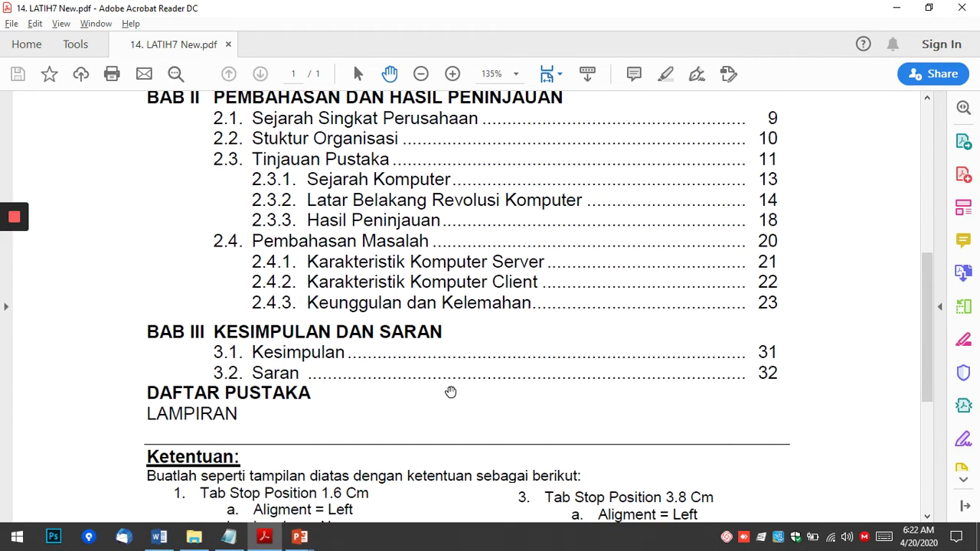
pyautogui.scroll(-2, 257, 319)
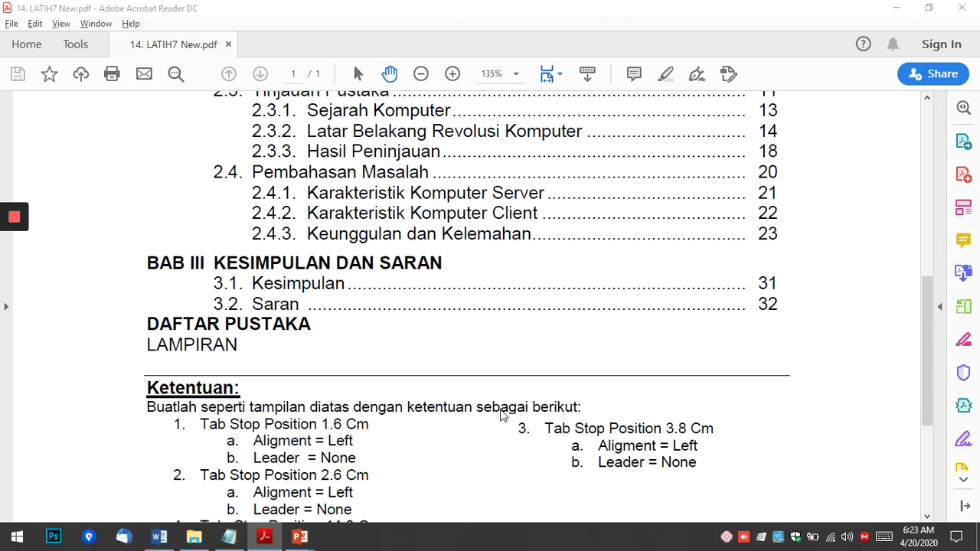
pyautogui.hotkey('alt', 'Tab')
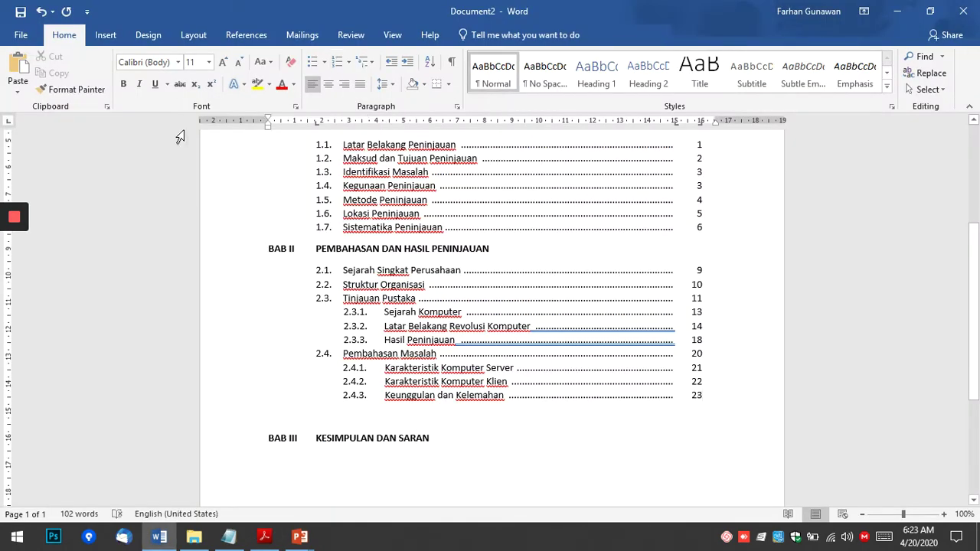
# Remove the empty line above BAB III and start a new line beneath the heading.
pyautogui.click(560, 415)
pyautogui.scroll(-1, 559, 403)
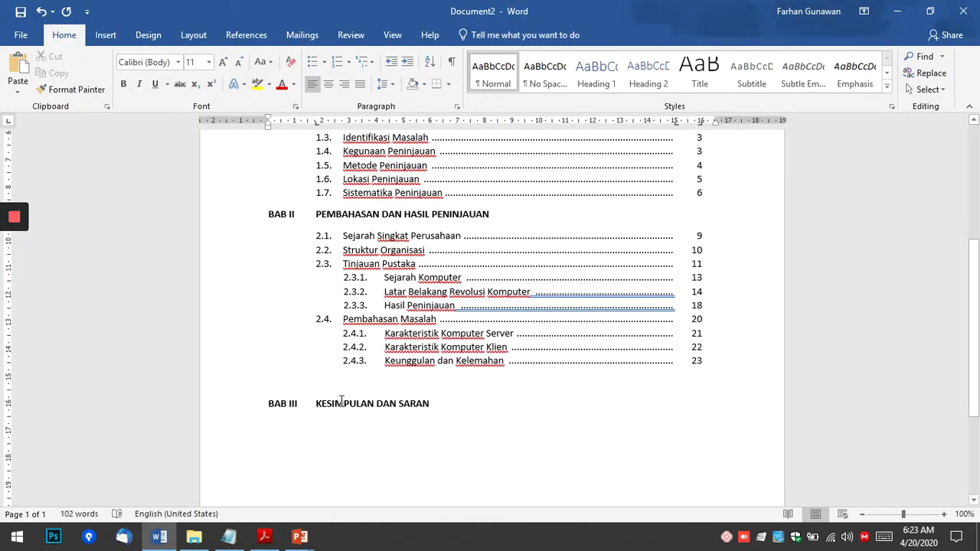
pyautogui.click(433, 410)
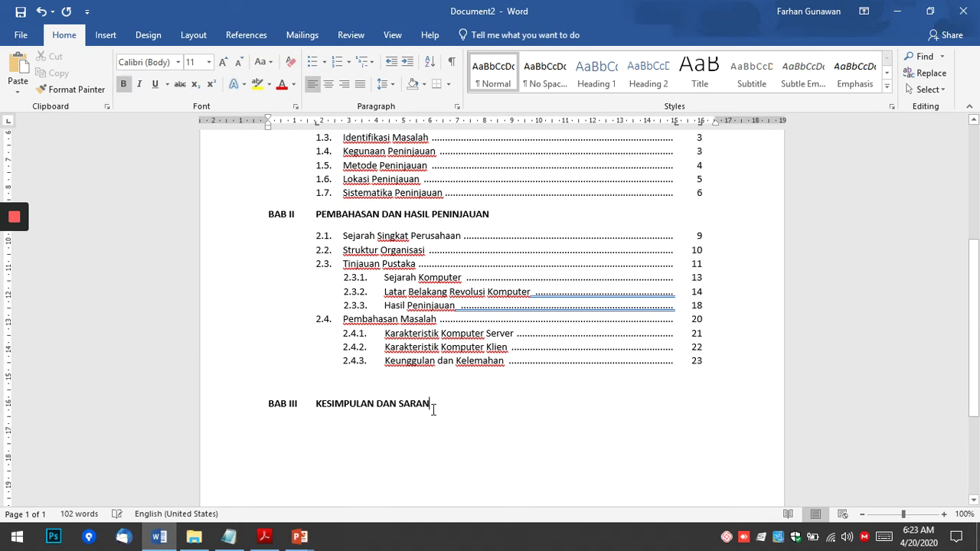
pyautogui.click(296, 387)
pyautogui.press('Delete')
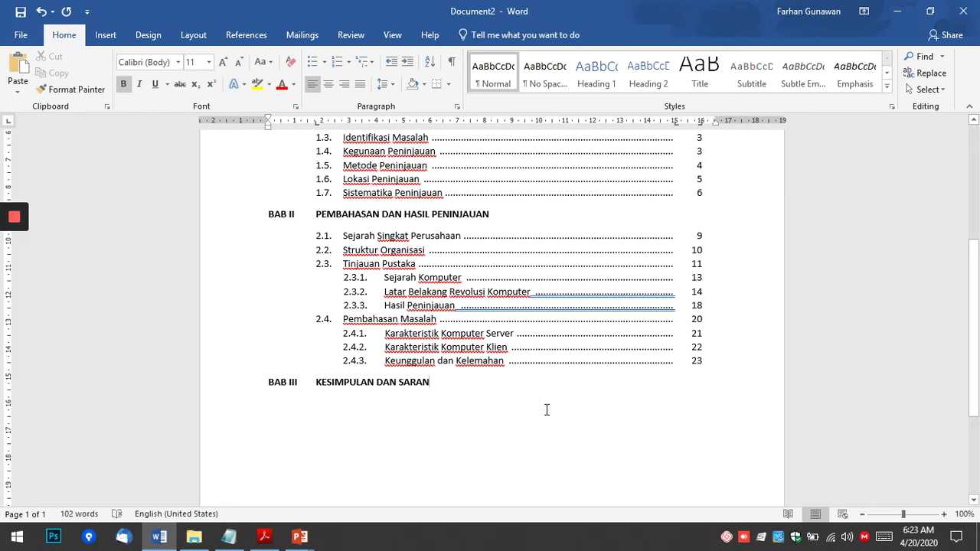
pyautogui.press('Return')
# Type a trial unbolded 3.1. number, delete it, and consult the reference PDF.
pyautogui.moveTo(16, 243)
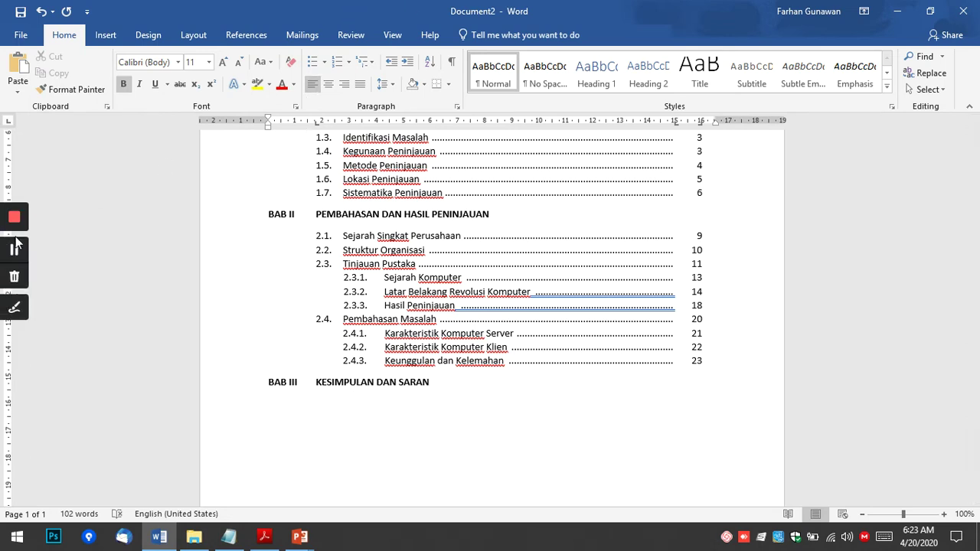
pyautogui.write('3.1')
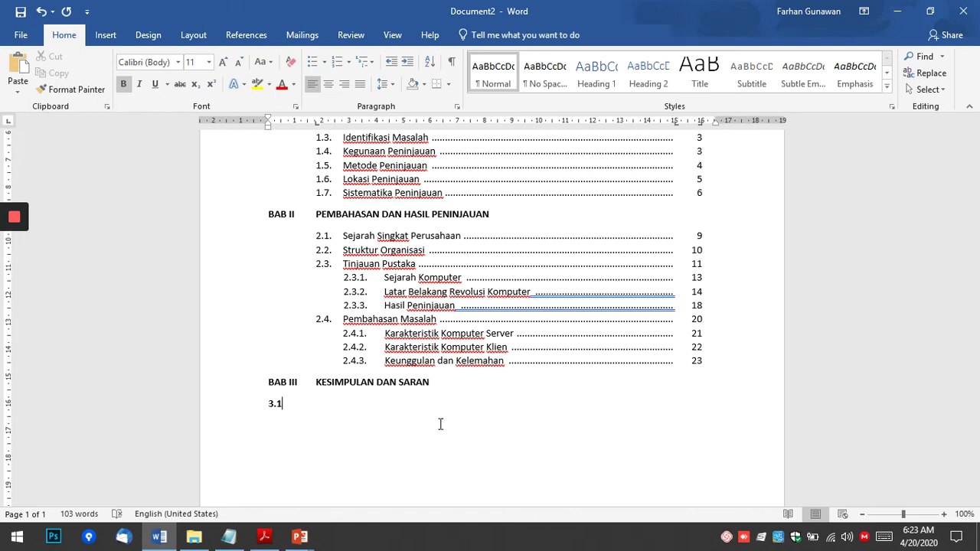
pyautogui.hotkey('shift', 'Home')
pyautogui.hotkey('ctrl', 'b')
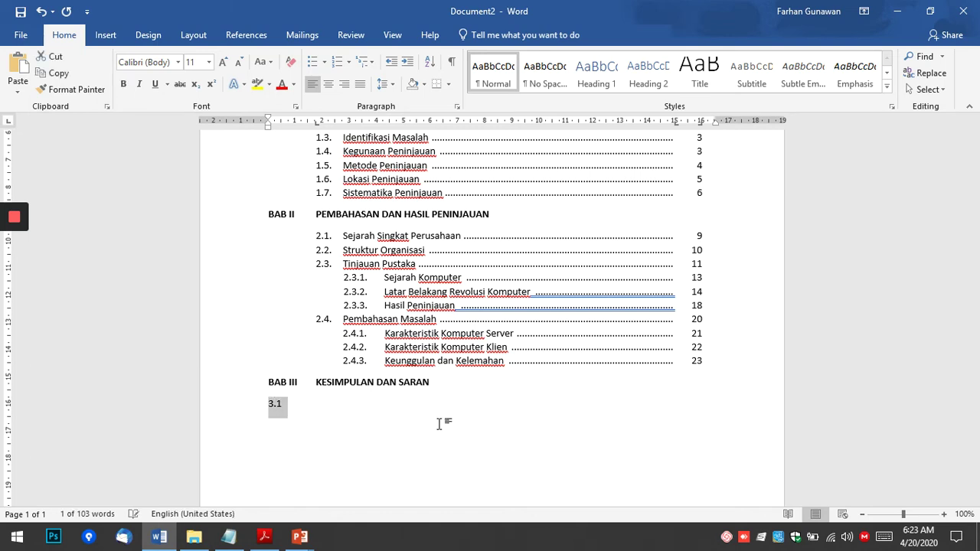
pyautogui.press('Left')
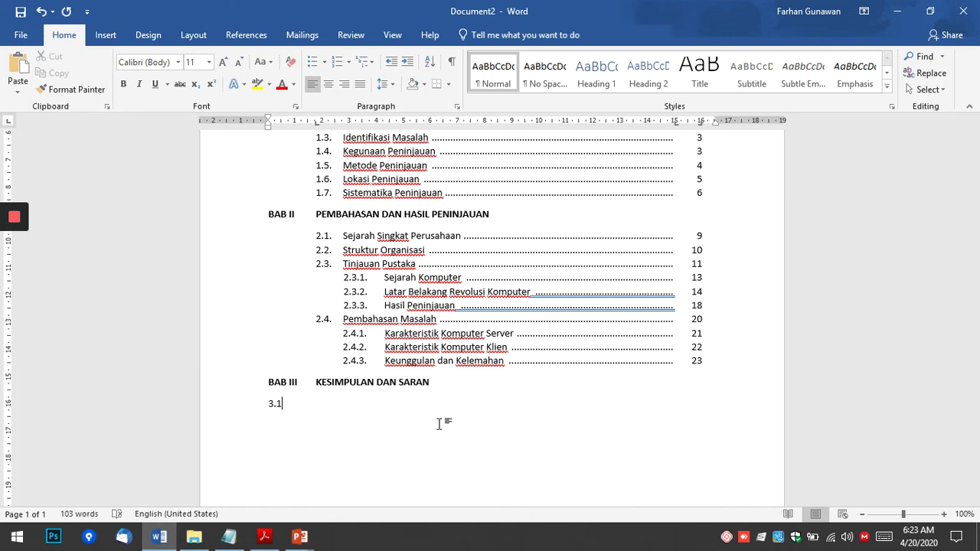
pyautogui.write('.')
pyautogui.click(290, 408)
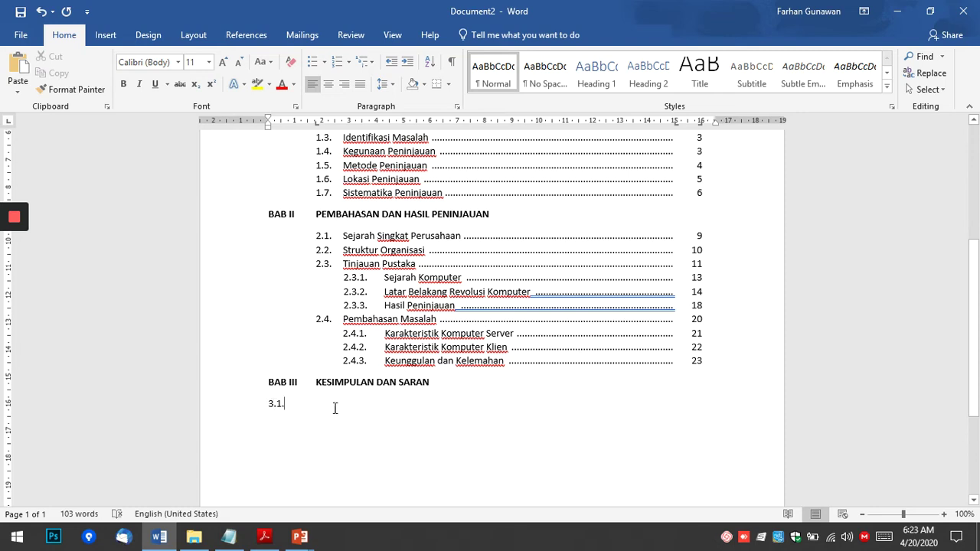
pyautogui.press('BackSpace')
pyautogui.press('BackSpace')
pyautogui.hotkey('alt', 'Tab')
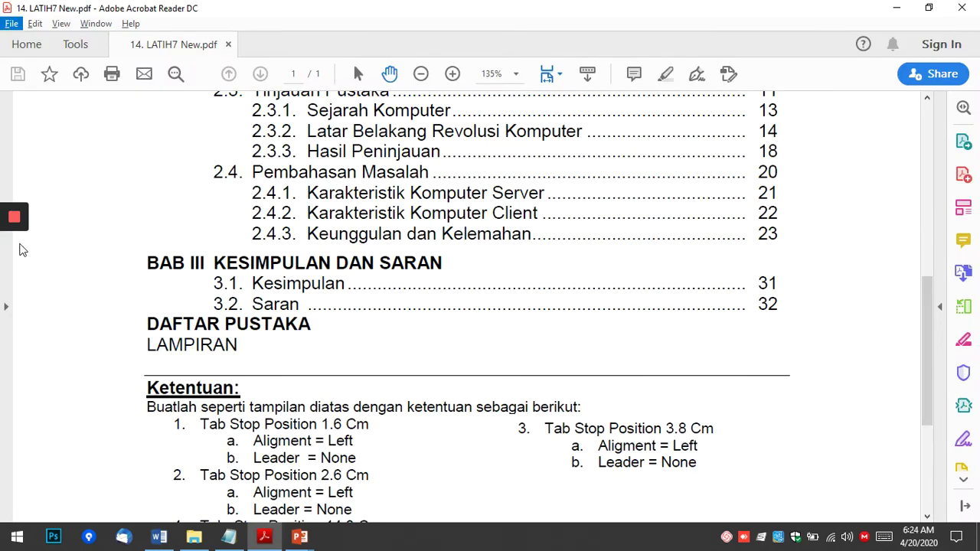
# Type Kesimpulan dan Saran, number it with a custom 3.1. format, and unbold the number.
pyautogui.hotkey('alt', 'Tab')
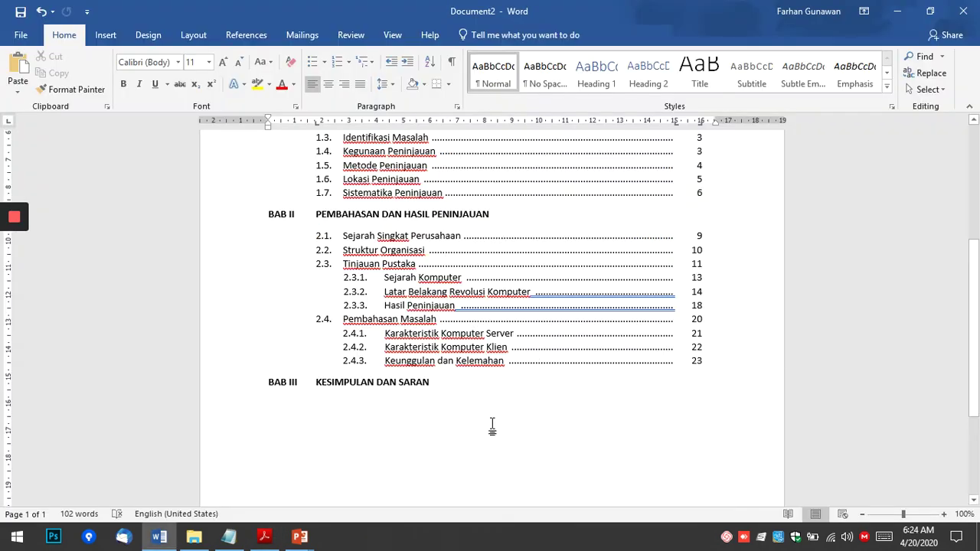
pyautogui.write('Kesim')
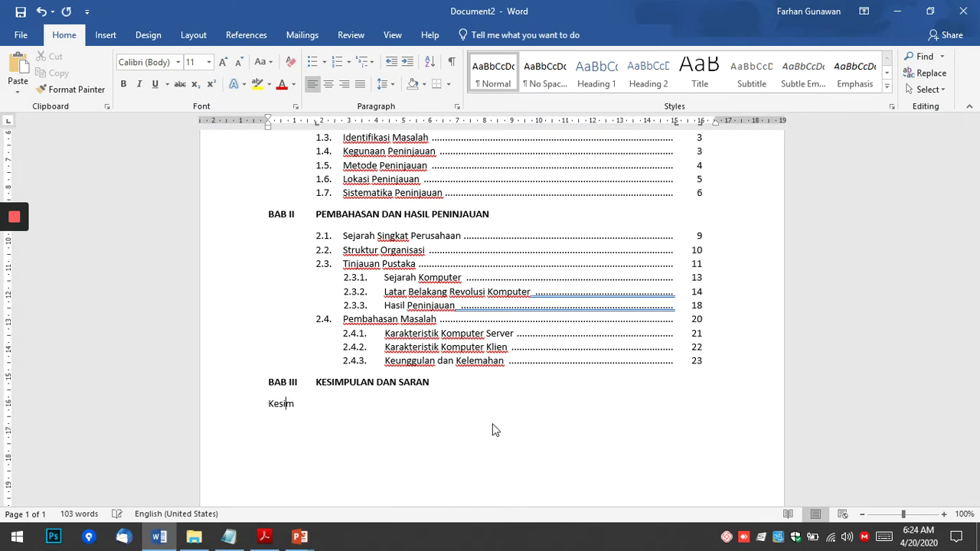
pyautogui.write('pulan dan Saran')
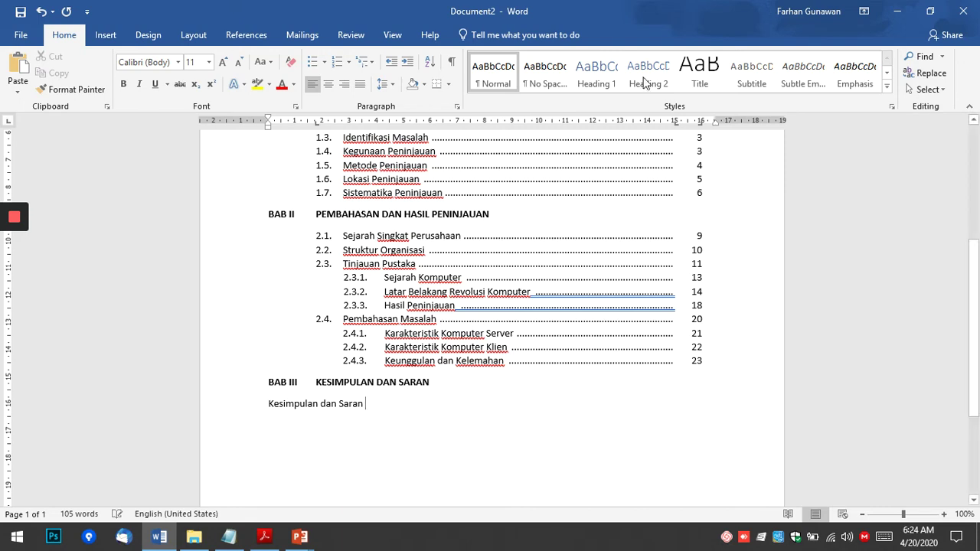
pyautogui.click(354, 64)
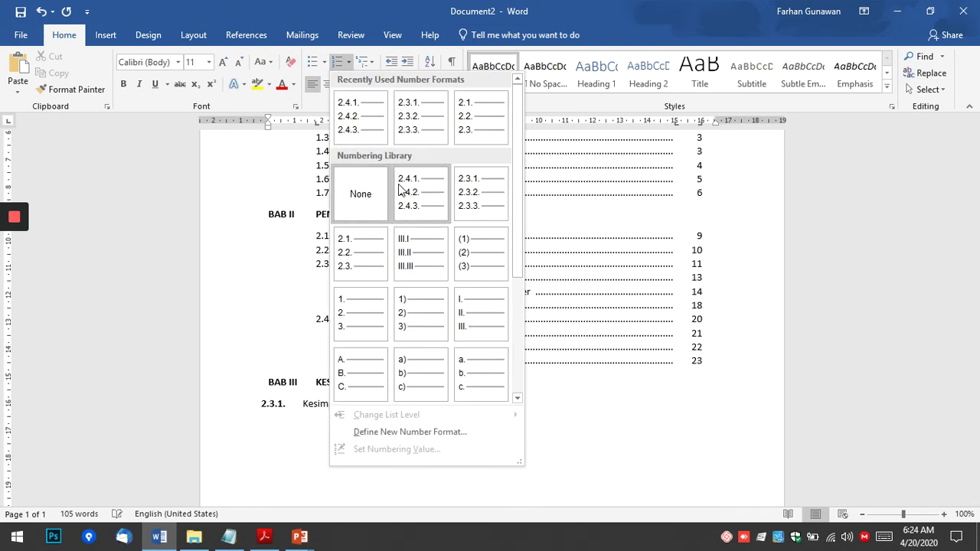
pyautogui.click(398, 433)
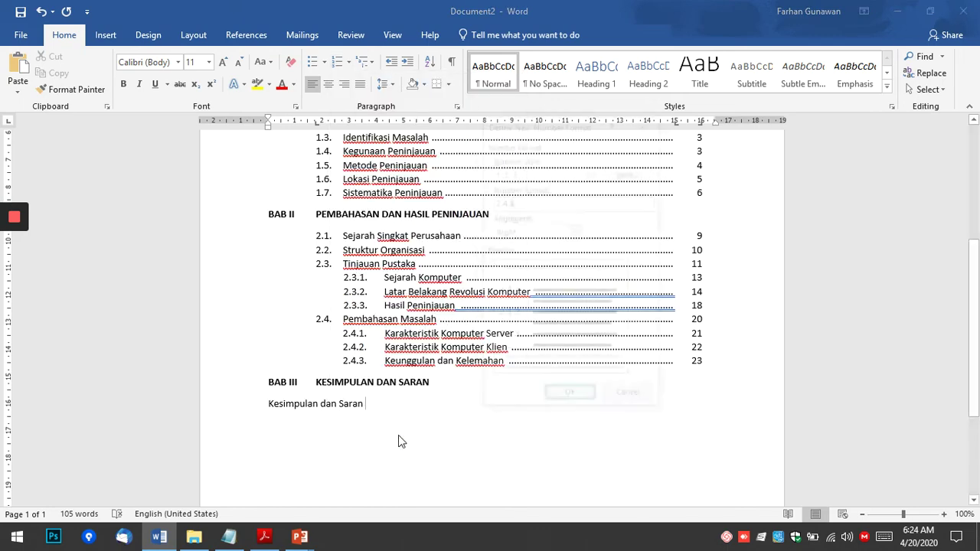
pyautogui.click(542, 202)
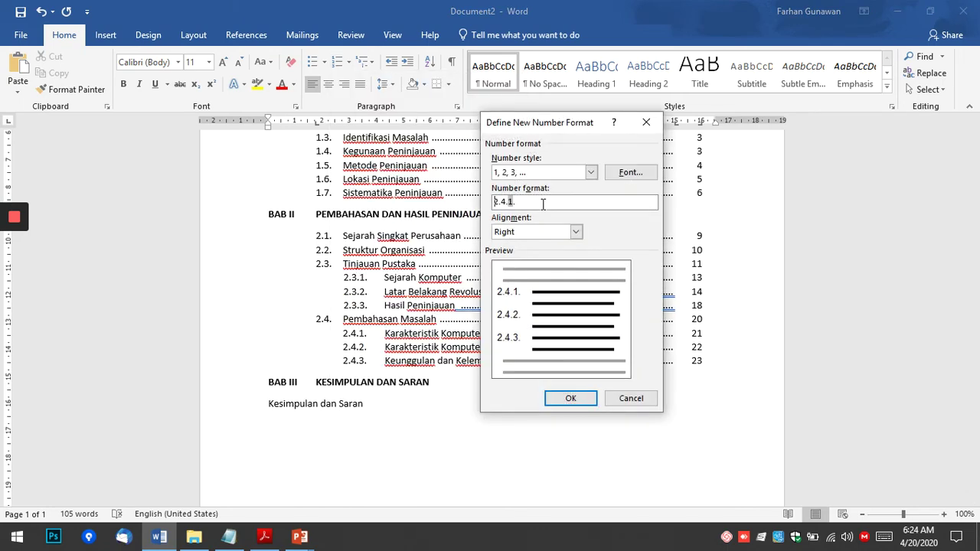
pyautogui.press('Delete')
pyautogui.press('Delete')
pyautogui.press('Delete')
pyautogui.press('Delete')
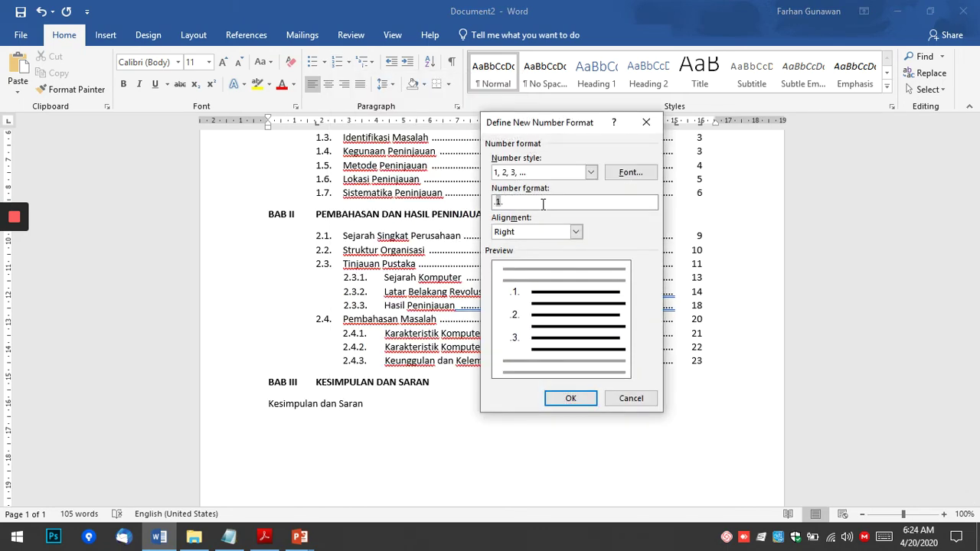
pyautogui.write('3.')
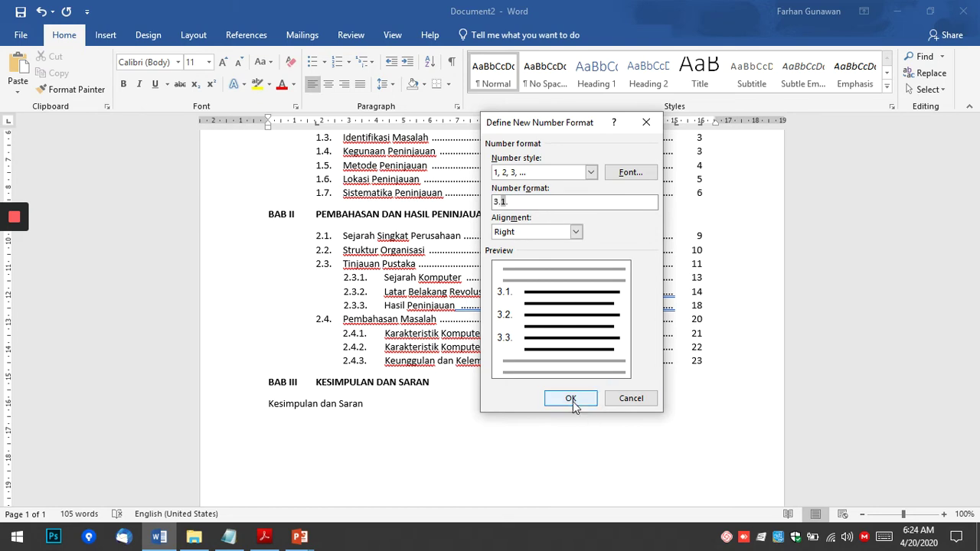
pyautogui.click(568, 404)
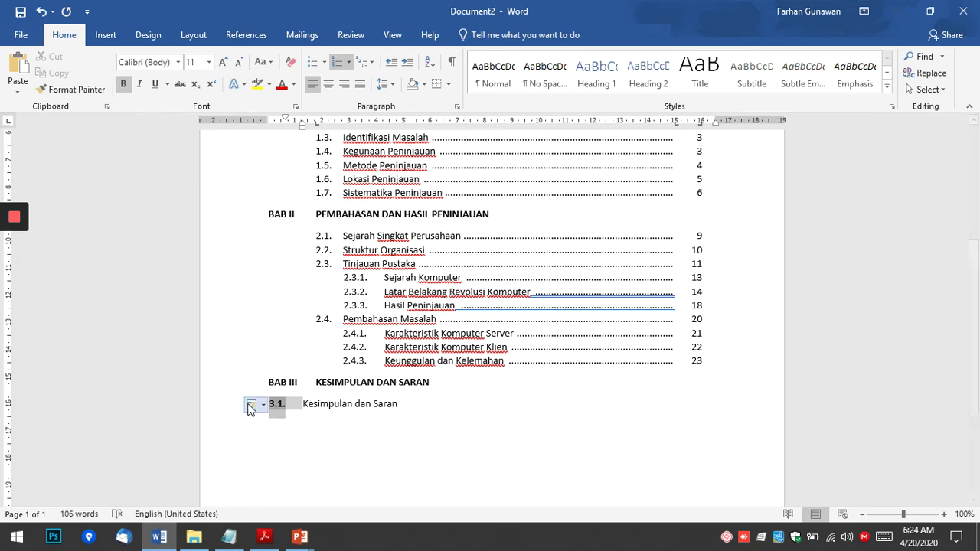
pyautogui.click(123, 83)
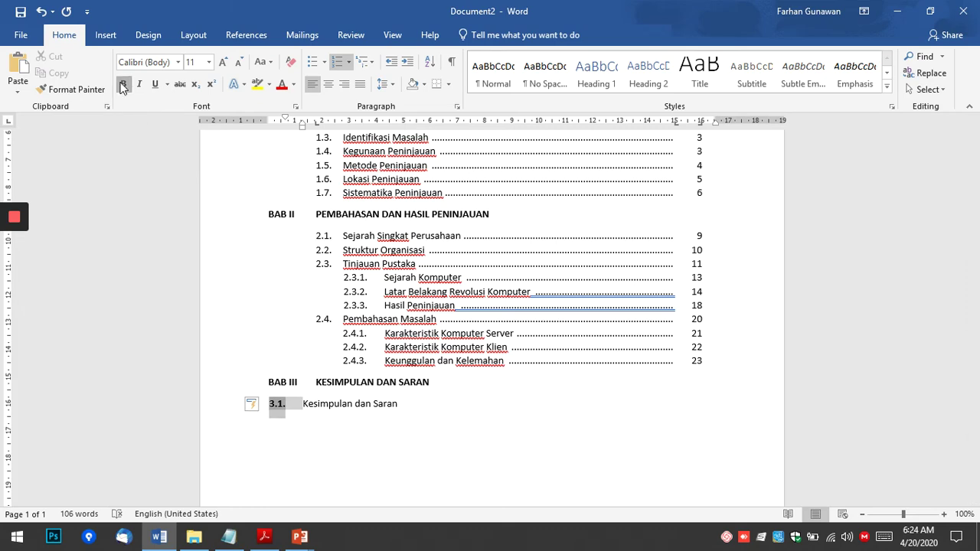
# Split the line into 3.1. Kesimpulan and 3.2. Saran, removing the extra empty 3.3 item.
pyautogui.click(419, 405)
pyautogui.press('Return')
pyautogui.hotkey('alt', 'Tab')
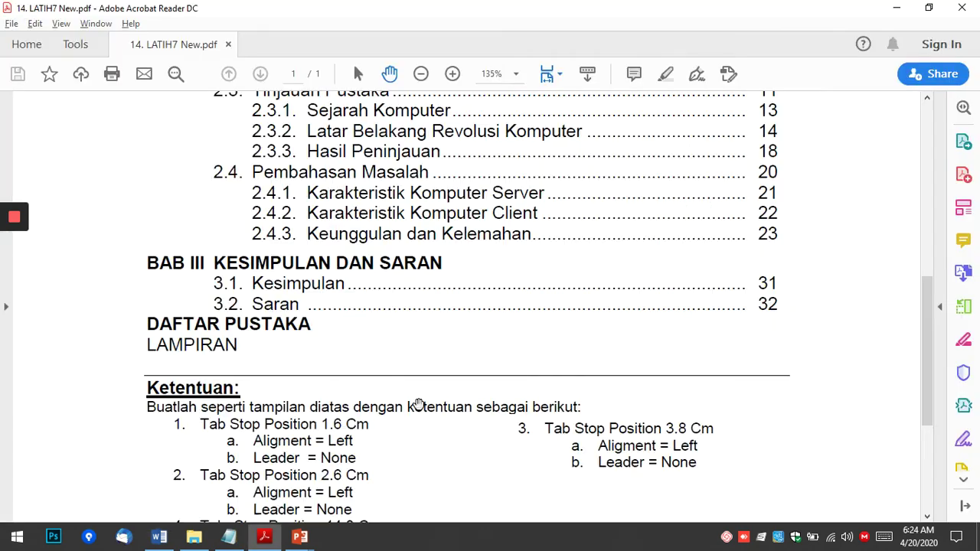
pyautogui.hotkey('alt', 'Tab')
pyautogui.press('Up')
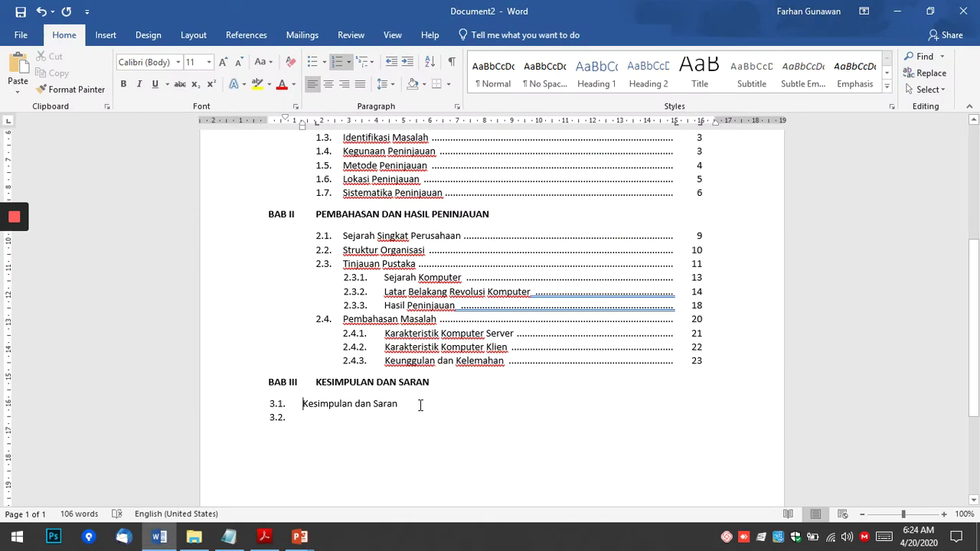
pyautogui.hotkey('ctrl', 'shift', 'Left')
pyautogui.hotkey('ctrl', 'shift', 'Left')
pyautogui.press('Left')
pyautogui.hotkey('ctrl', 'shift', 'Right')
pyautogui.press('Return')
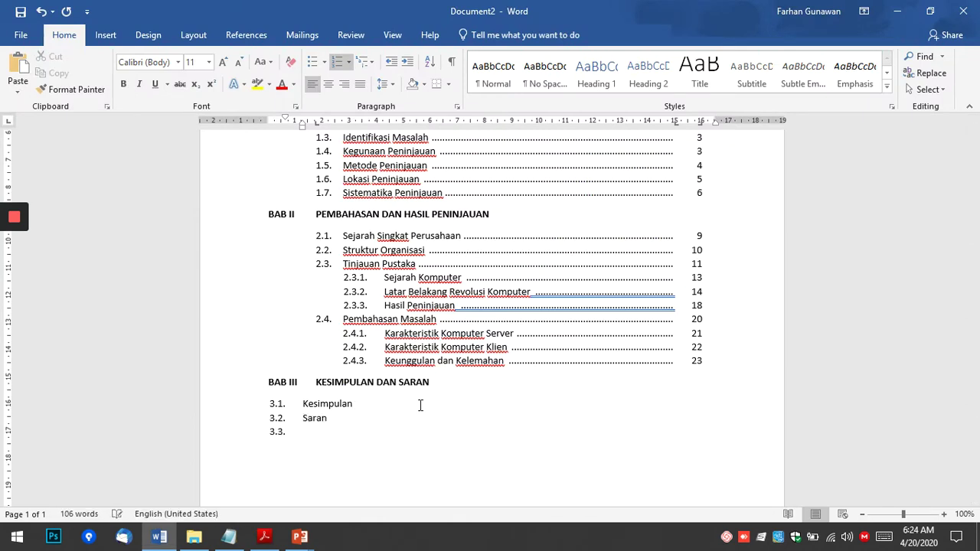
pyautogui.press('BackSpace')
pyautogui.press('Up')
pyautogui.press('Up')
# Select both items and indent them on the ruler to align with the BAB II subsections.
pyautogui.moveTo(315, 404); pyautogui.dragTo(315, 418)
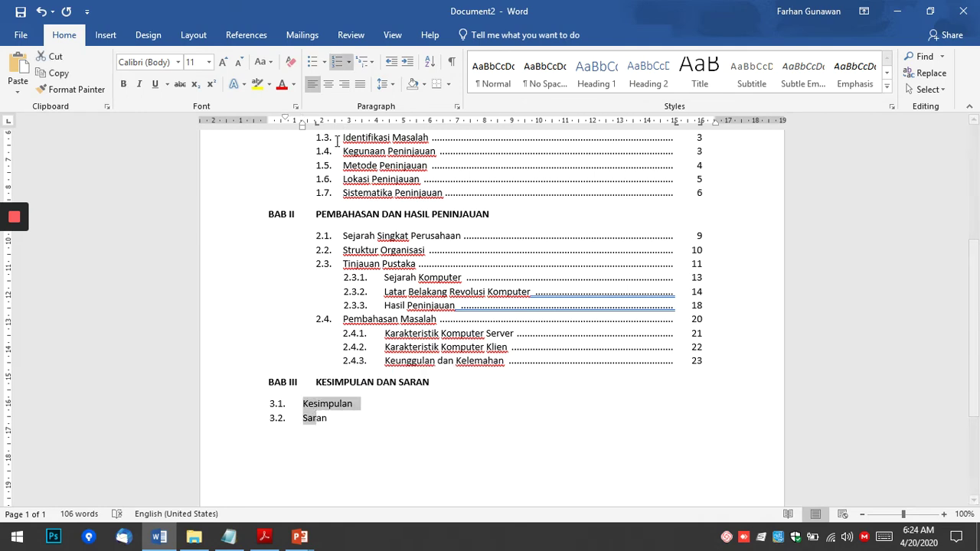
pyautogui.moveTo(304, 128)
pyautogui.mouseDown()
pyautogui.moveTo(339, 129)
pyautogui.moveTo(346, 138)
pyautogui.mouseUp()
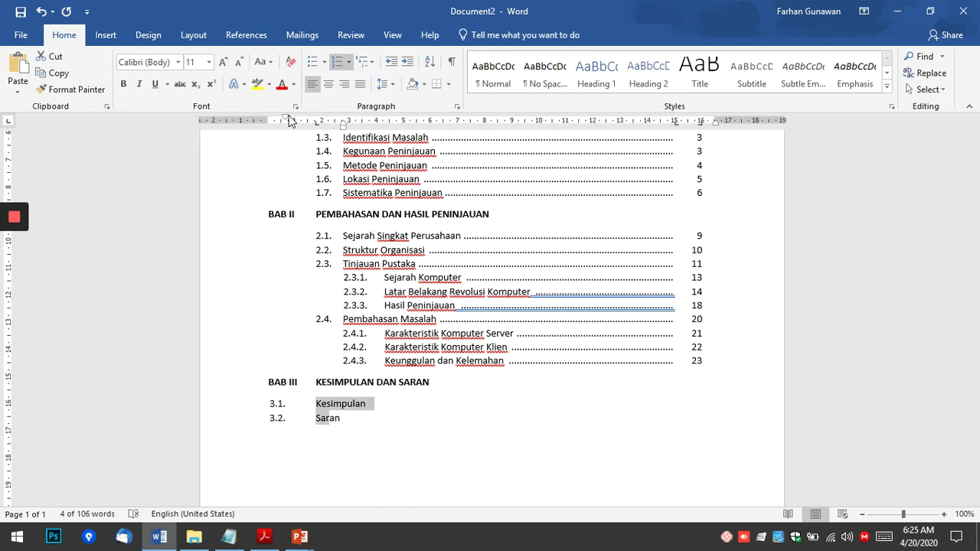
pyautogui.moveTo(291, 121); pyautogui.dragTo(333, 124)
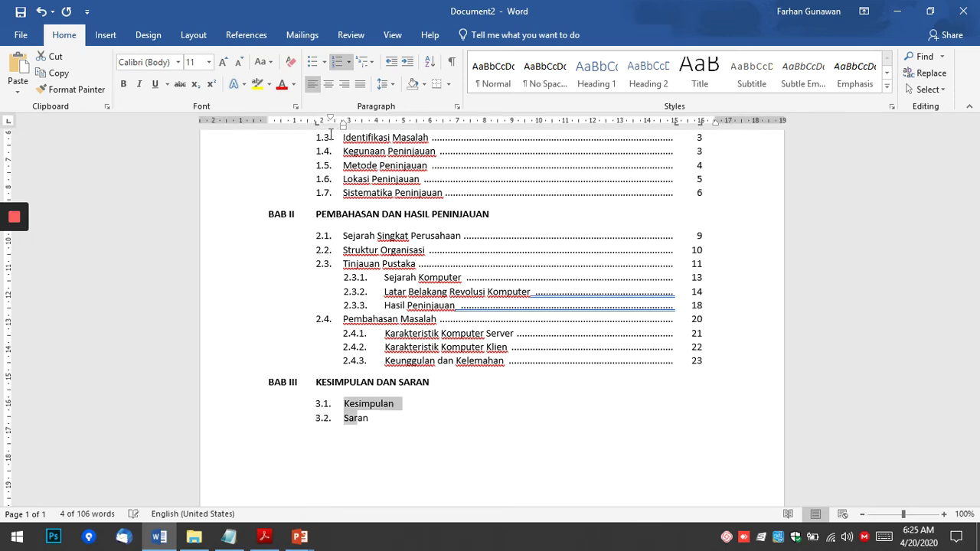
# Add dotted leaders after Kesimpulan and Saran to pages 31 and 32.
pyautogui.click(418, 407)
pyautogui.hotkey('alt', 'Tab')
pyautogui.hotkey('alt', 'Tab')
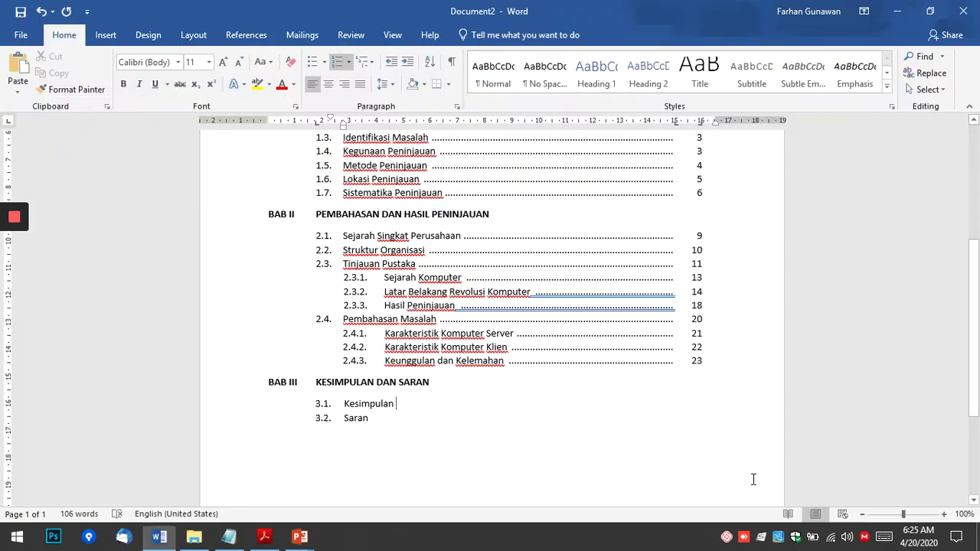
pyautogui.press('Tab')
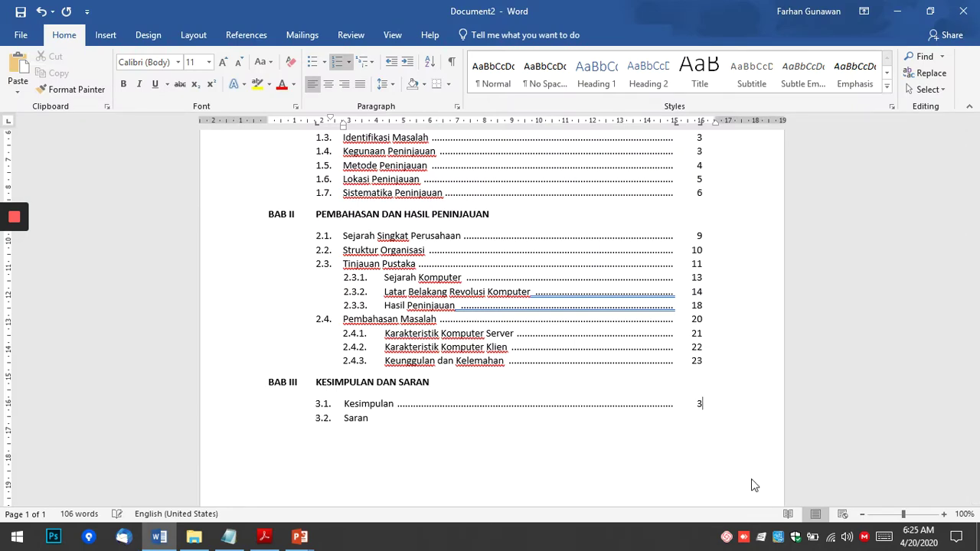
pyautogui.press('Tab')
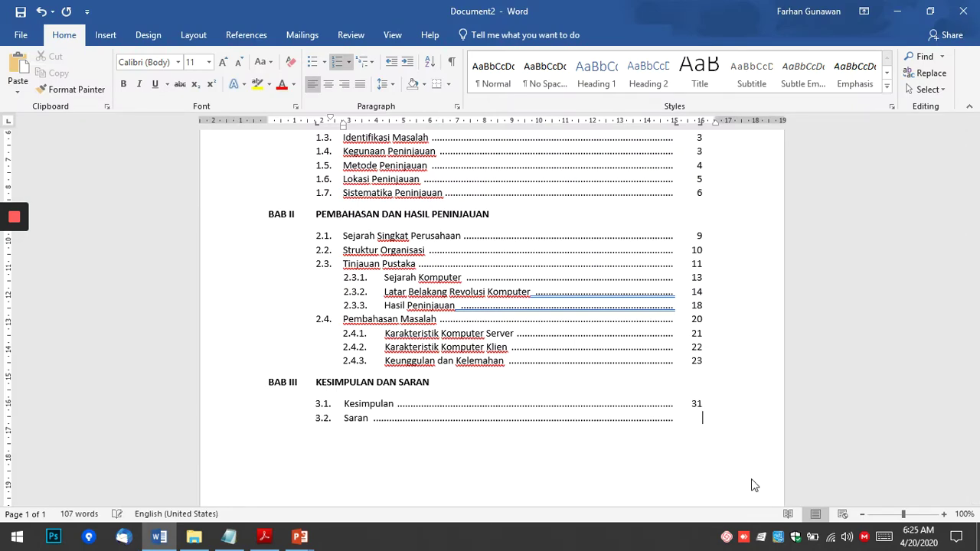
pyautogui.hotkey('alt', 'Tab')
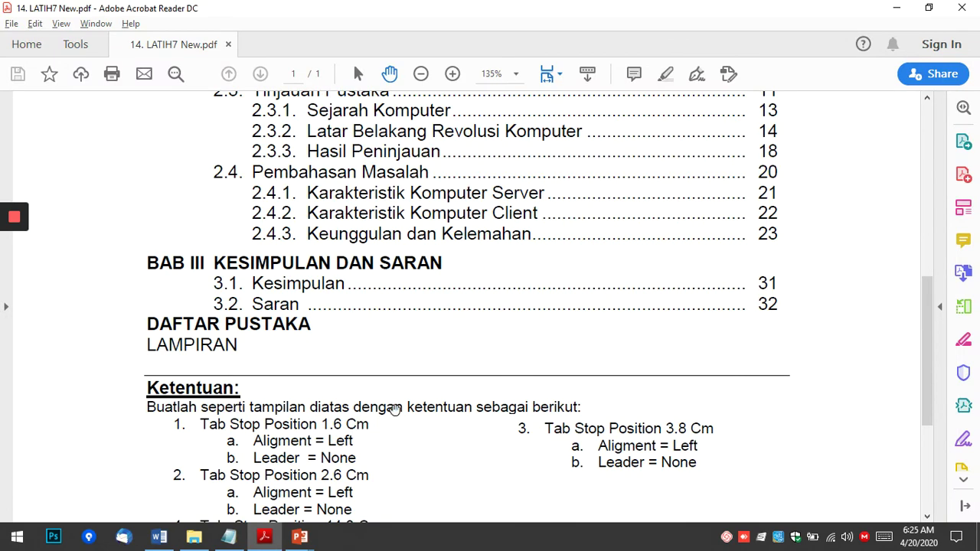
pyautogui.hotkey('alt', 'Tab')
# Add bold unnumbered DAFTAR PUSTAKA and LAMPIRAN headings below the BAB III items.
pyautogui.press('Return')
pyautogui.hotkey('ctrl', 'b')
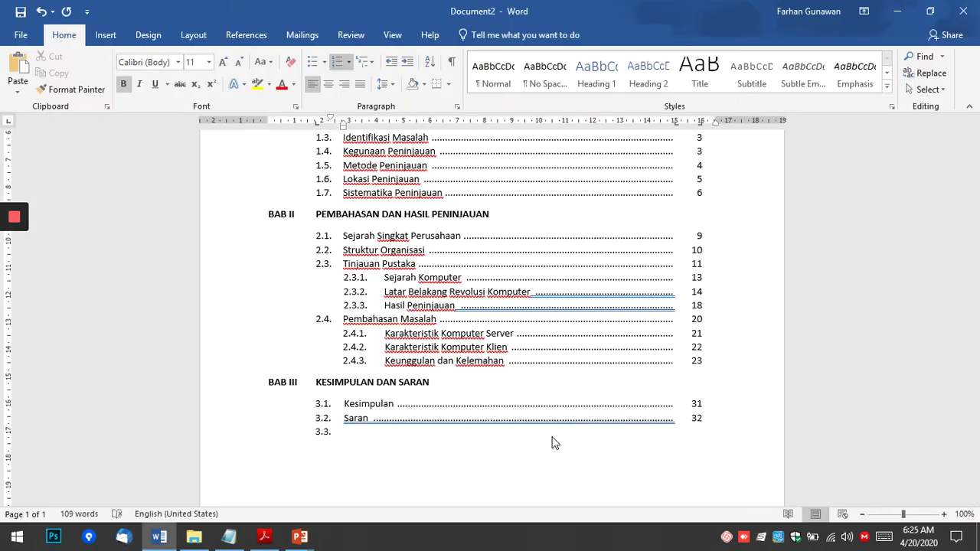
pyautogui.press('BackSpace')
pyautogui.press('BackSpace')
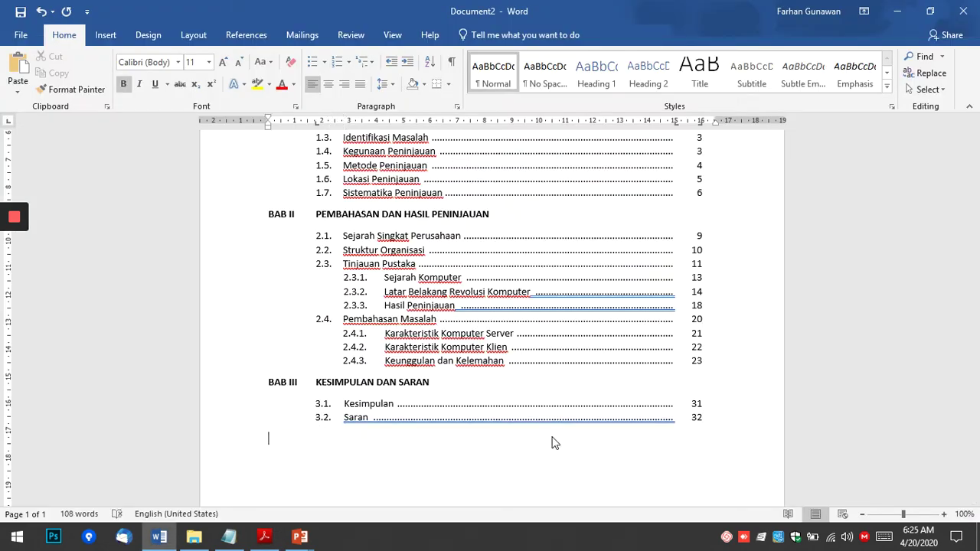
pyautogui.write('DAFTAR PUSTAKA')
pyautogui.hotkey('alt', 'Tab')
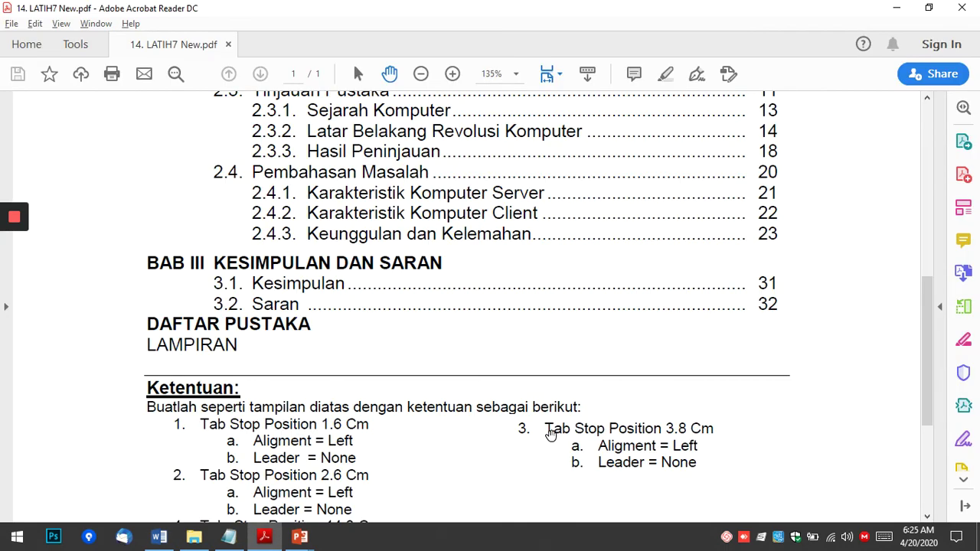
pyautogui.hotkey('alt', 'Tab')
pyautogui.write('LAMPIR')
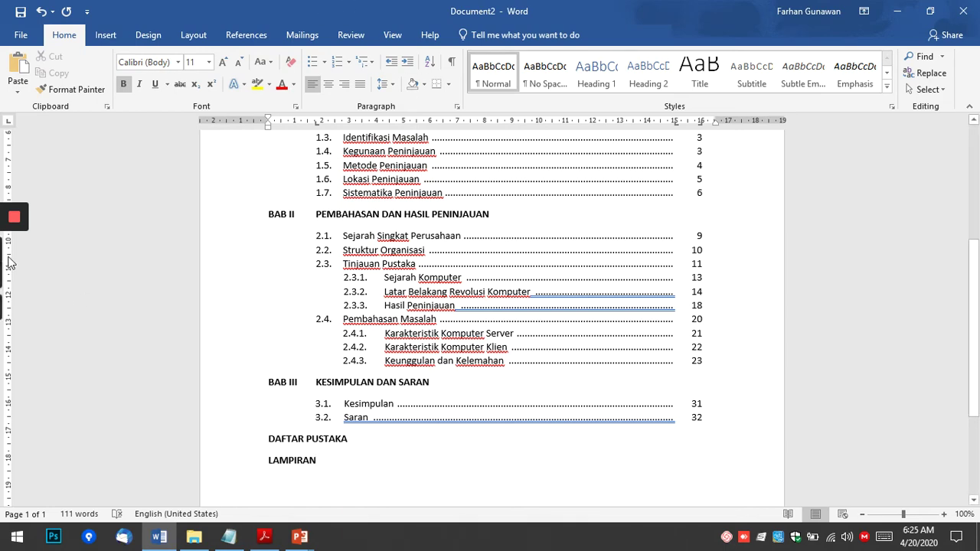
pyautogui.scroll(2, 443, 388)
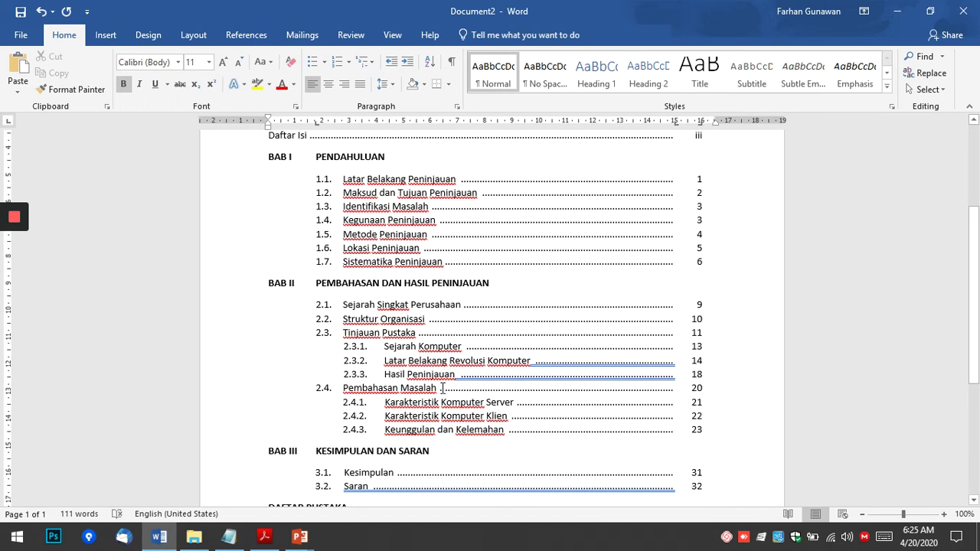
pyautogui.scroll(1, 478, 328)
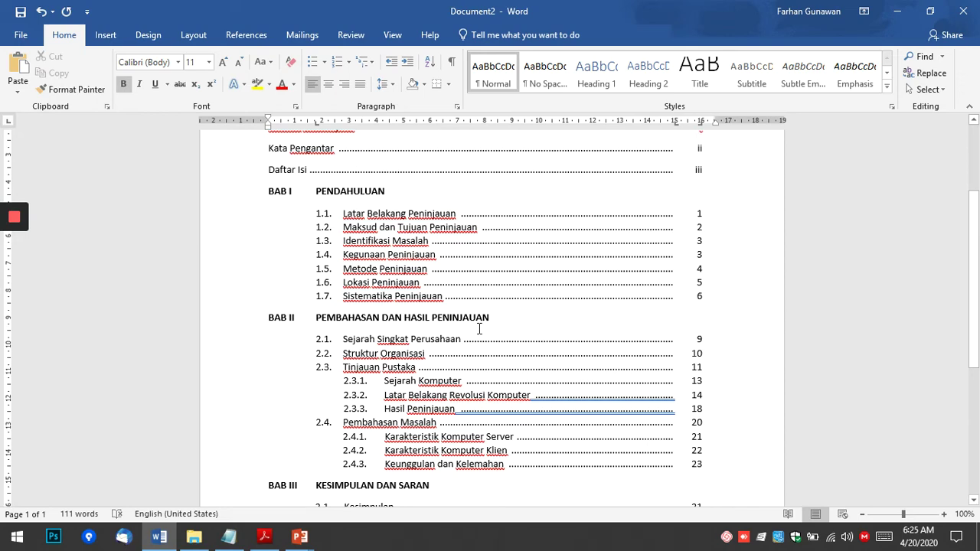
pyautogui.scroll(2, 478, 328)
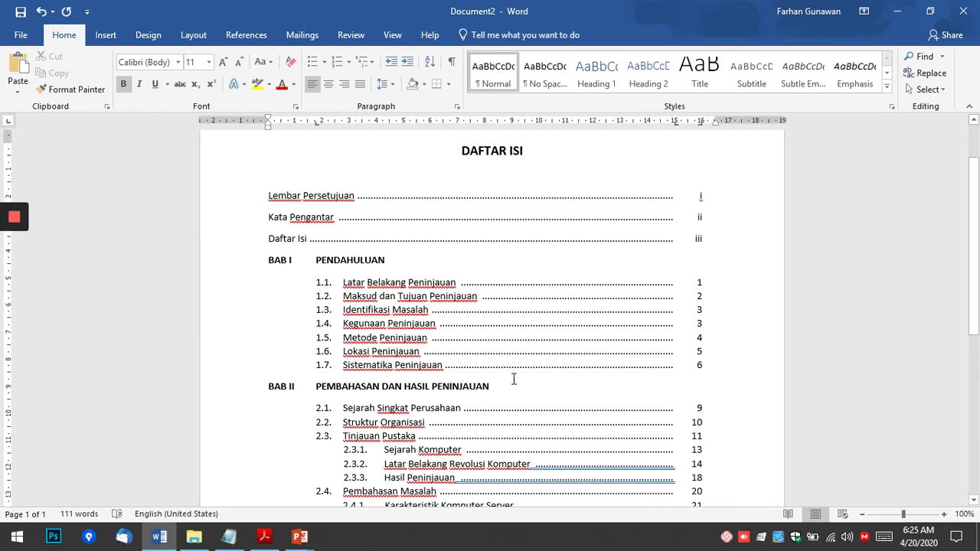
pyautogui.click(264, 535)
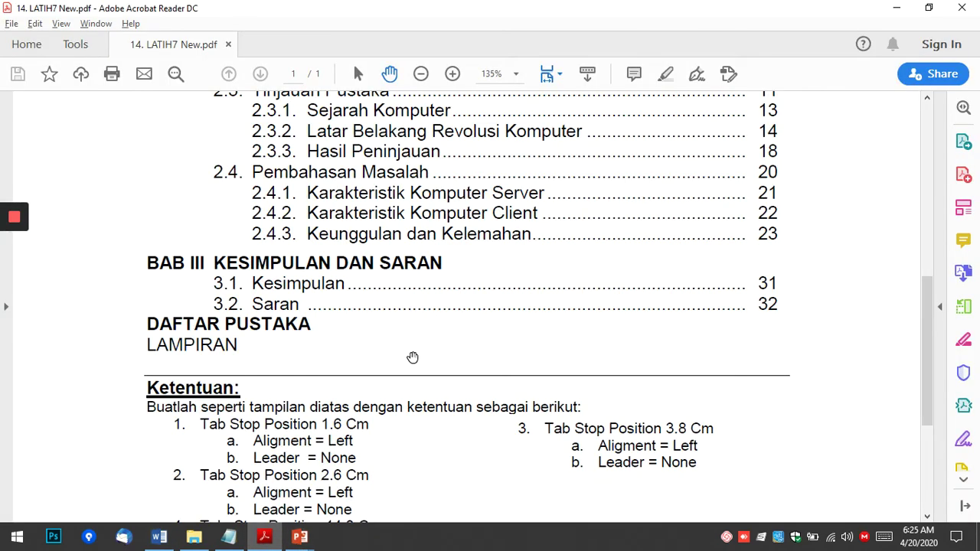
pyautogui.scroll(3, 414, 353)
pyautogui.scroll(8, 413, 354)
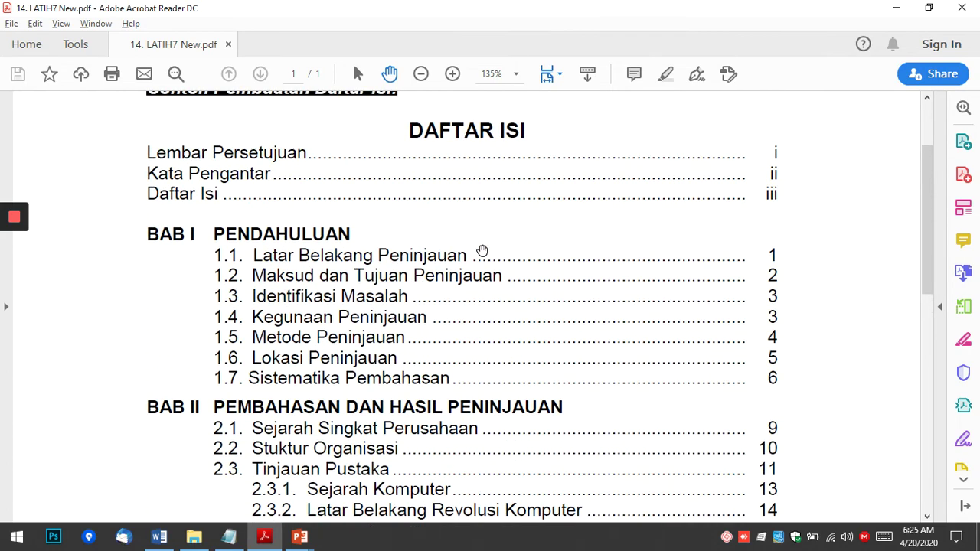
pyautogui.scroll(-5, 428, 294)
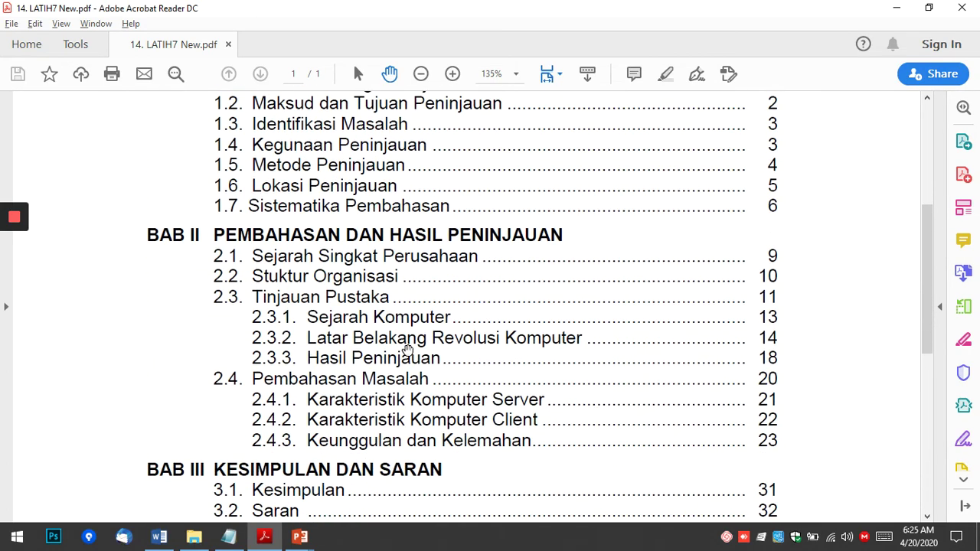
pyautogui.click(158, 535)
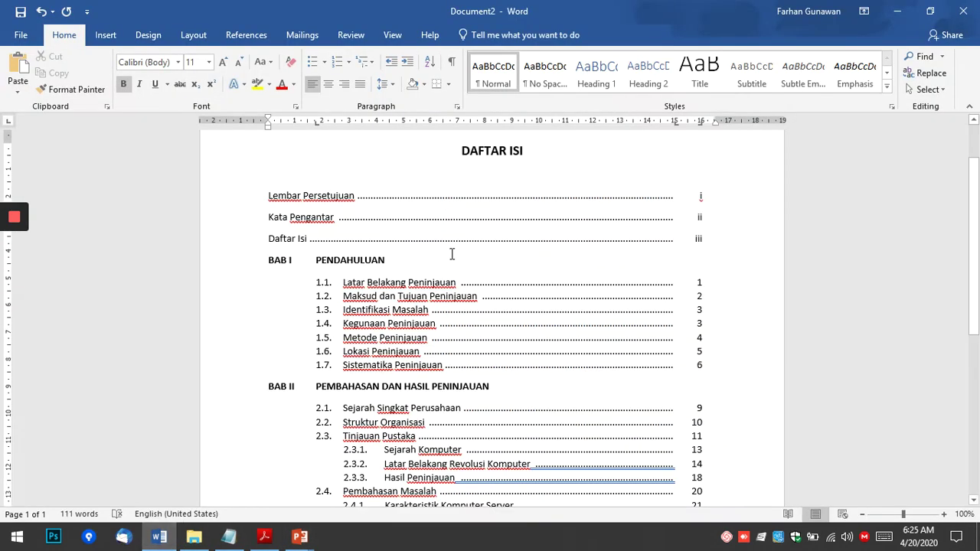
# Set single (1.0) line spacing on the contents entries from Lembar Persetujuan to LAMPIRAN.
pyautogui.click(287, 193)
pyautogui.scroll(-7, 514, 348)
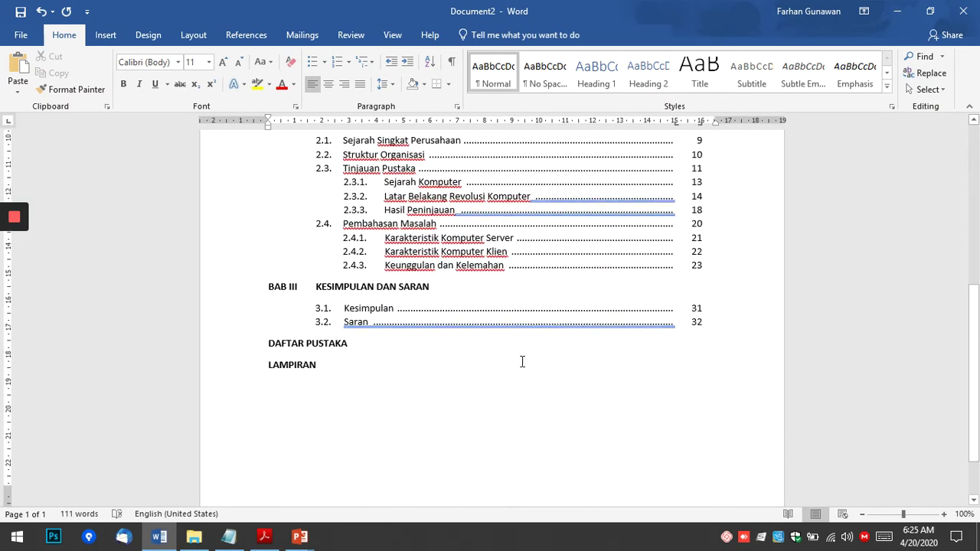
pyautogui.keyDown('shift'); pyautogui.click(330, 357); pyautogui.keyUp('shift')
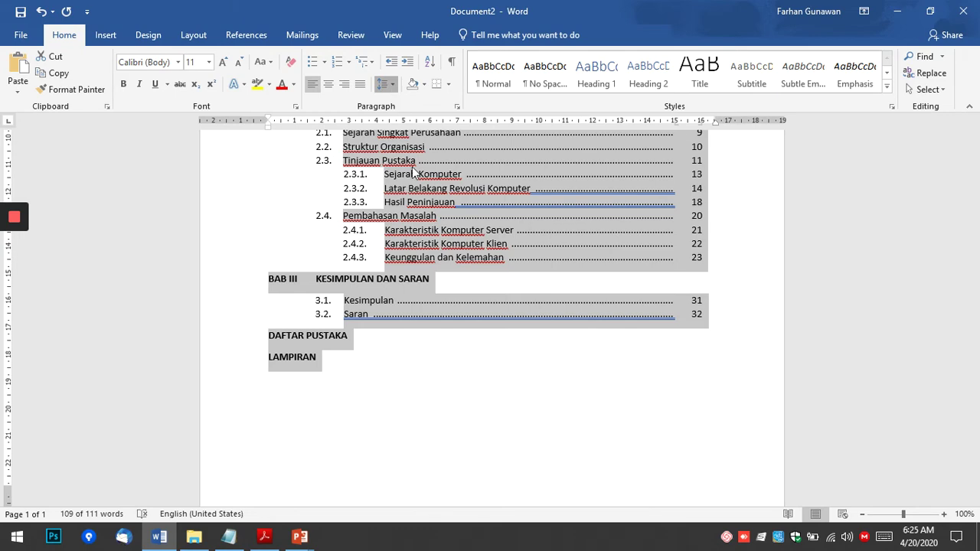
pyautogui.click(393, 86)
pyautogui.click(406, 103)
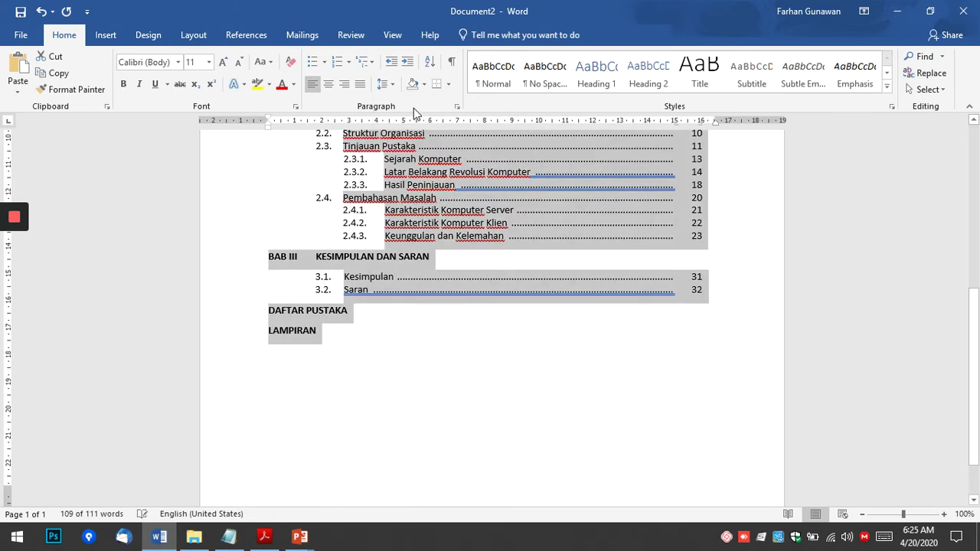
pyautogui.scroll(5, 506, 368)
pyautogui.scroll(3, 507, 367)
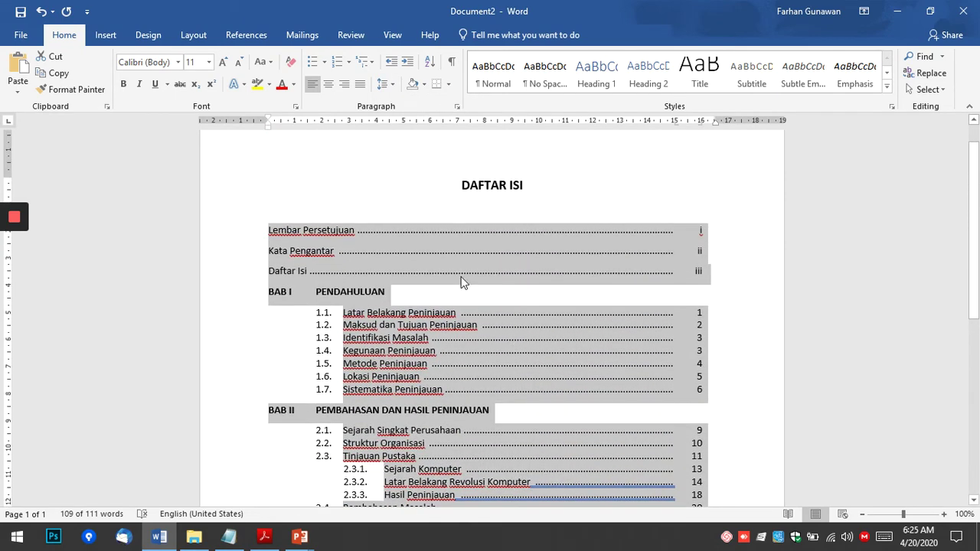
pyautogui.hotkey('alt', 'Tab')
pyautogui.scroll(6, 311, 179)
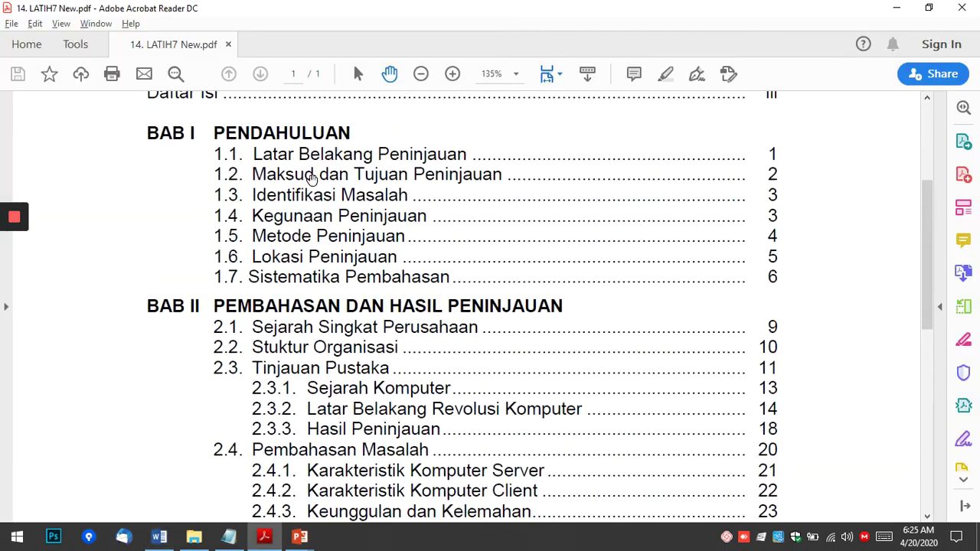
pyautogui.hotkey('alt', 'Tab')
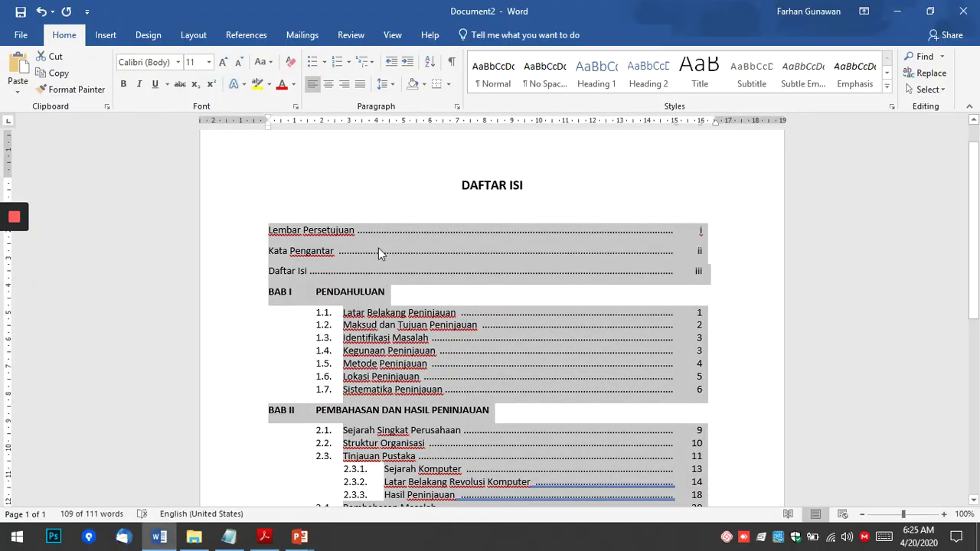
# Set Spacing After to 0 pt for the selected contents entries.
pyautogui.rightClick(418, 274)
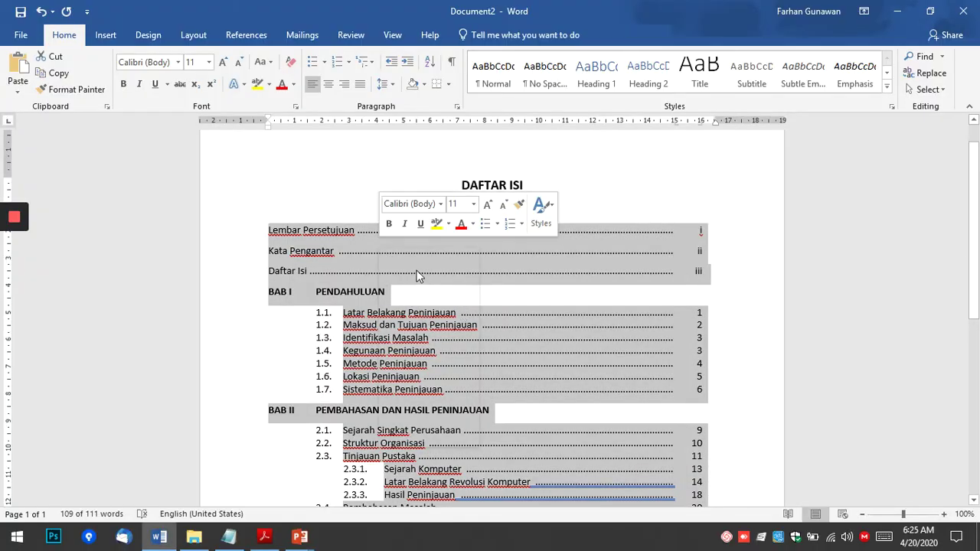
pyautogui.click(423, 348)
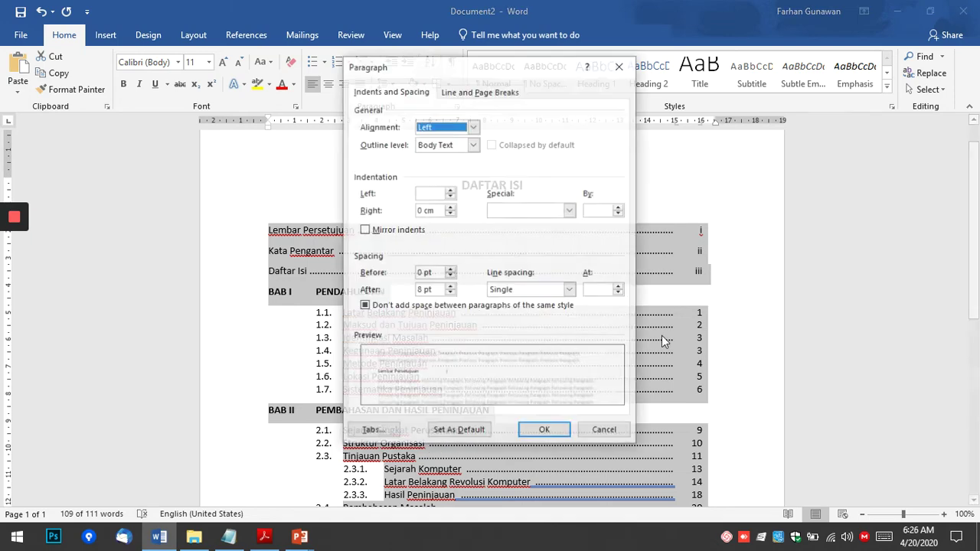
pyautogui.click(450, 293)
pyautogui.click(450, 293)
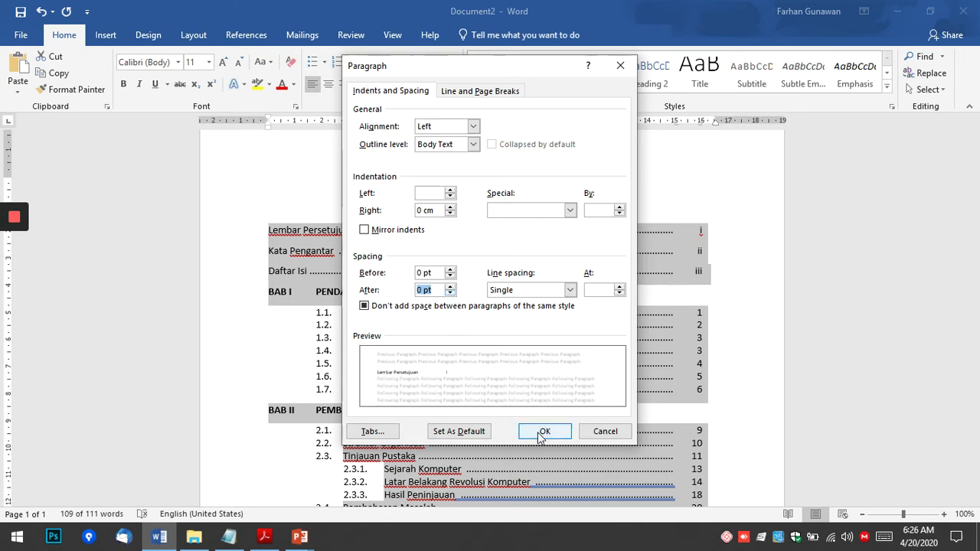
pyautogui.click(544, 431)
pyautogui.click(399, 249)
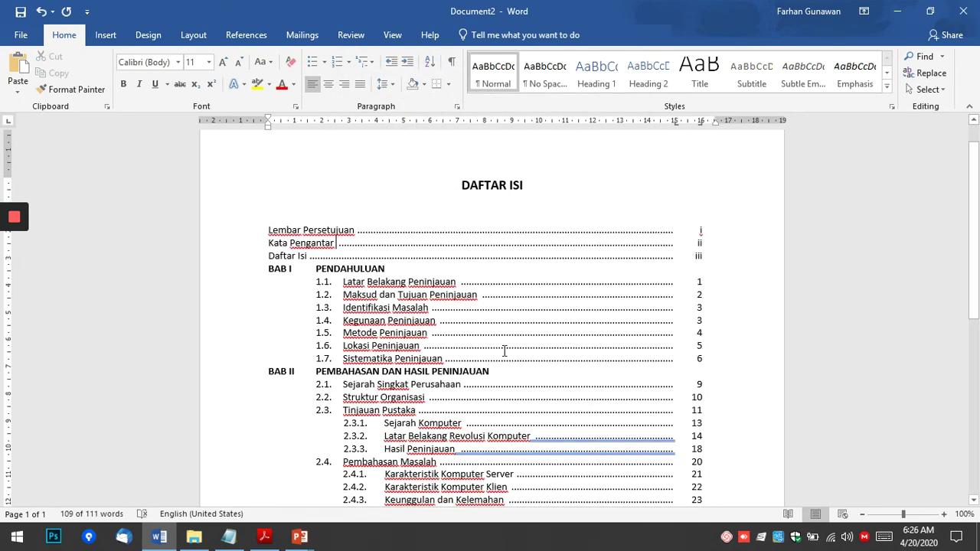
pyautogui.scroll(-2, 535, 360)
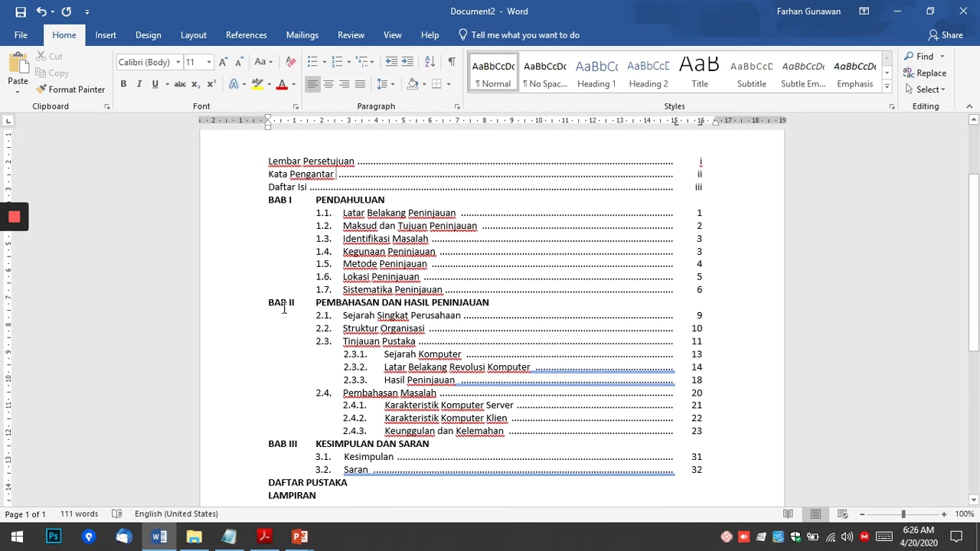
# Give the BAB I PENDAHULUAN line 9 pt of spacing before it in the Paragraph dialog.
pyautogui.click(283, 201)
pyautogui.rightClick(278, 200)
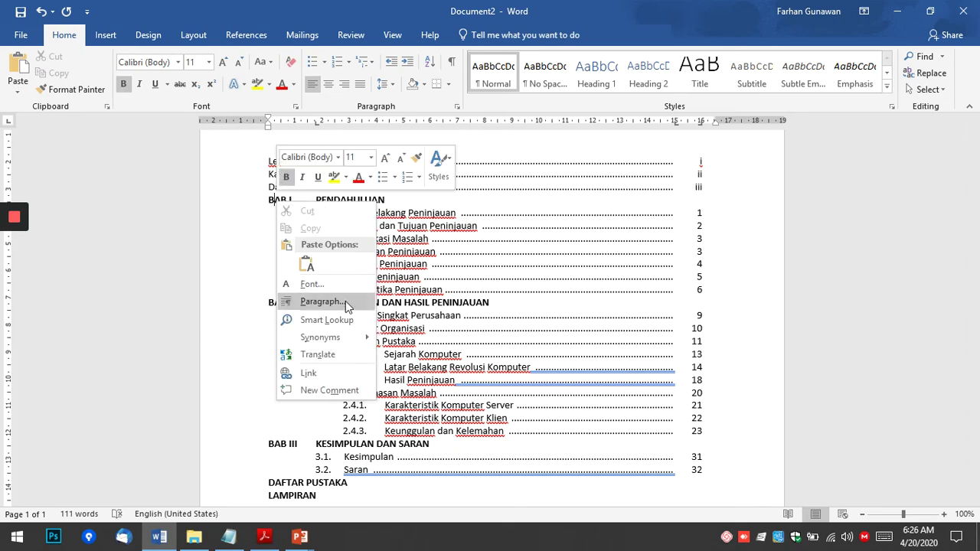
pyautogui.click(324, 301)
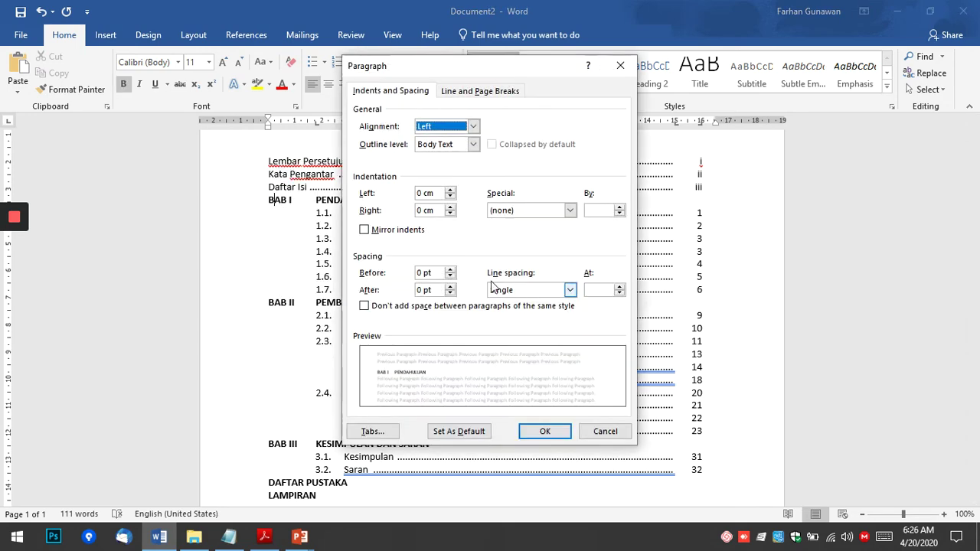
pyautogui.click(450, 269)
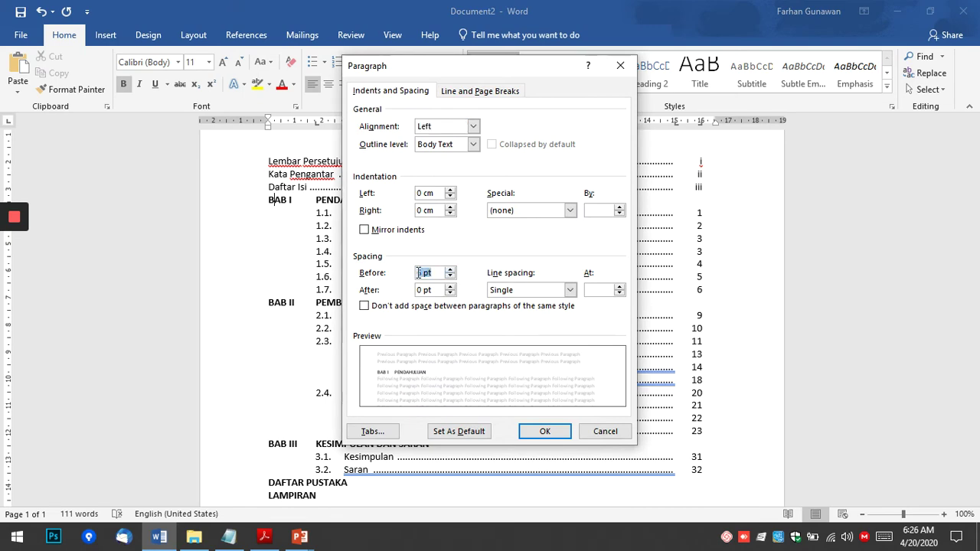
pyautogui.write('9')
pyautogui.click(532, 433)
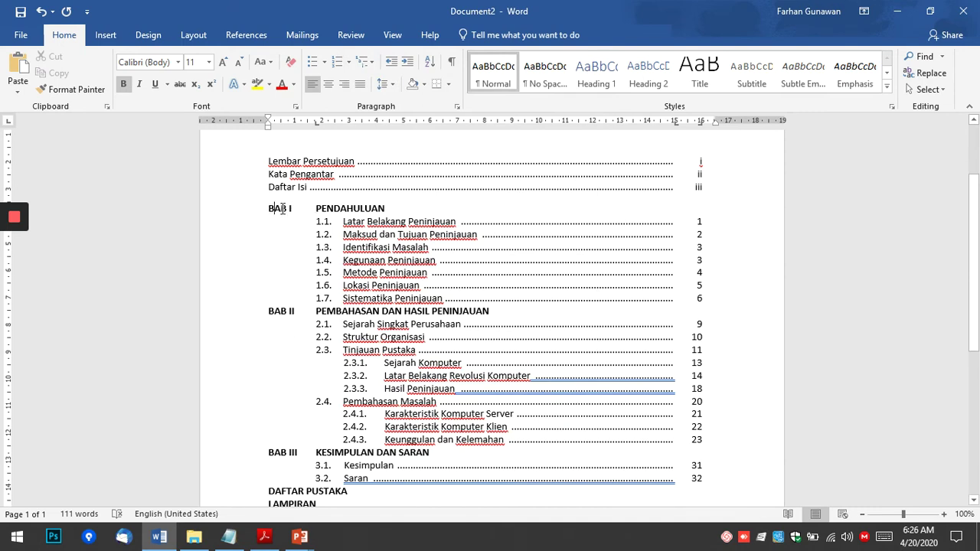
# Use Format Painter to copy BAB I's spacing onto the BAB II line.
pyautogui.click(65, 92)
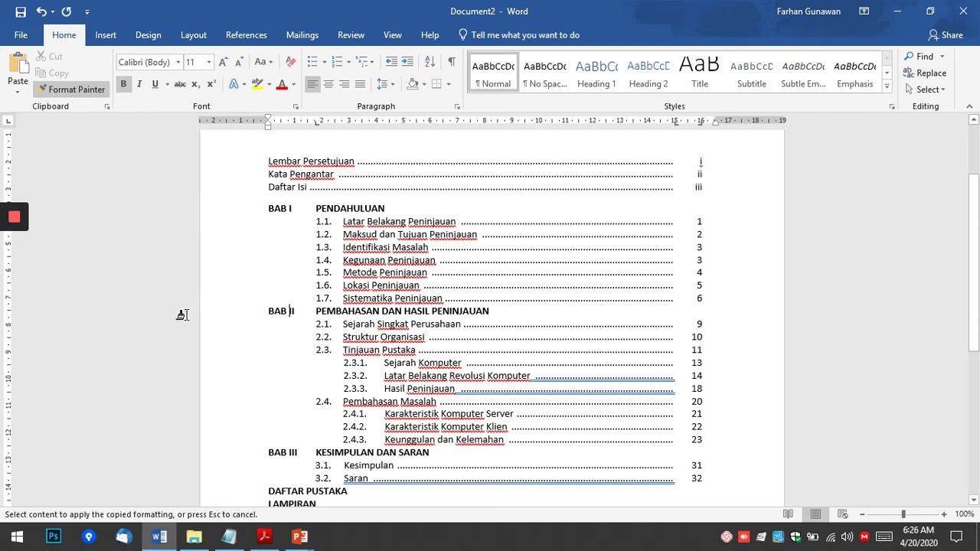
pyautogui.click(279, 312)
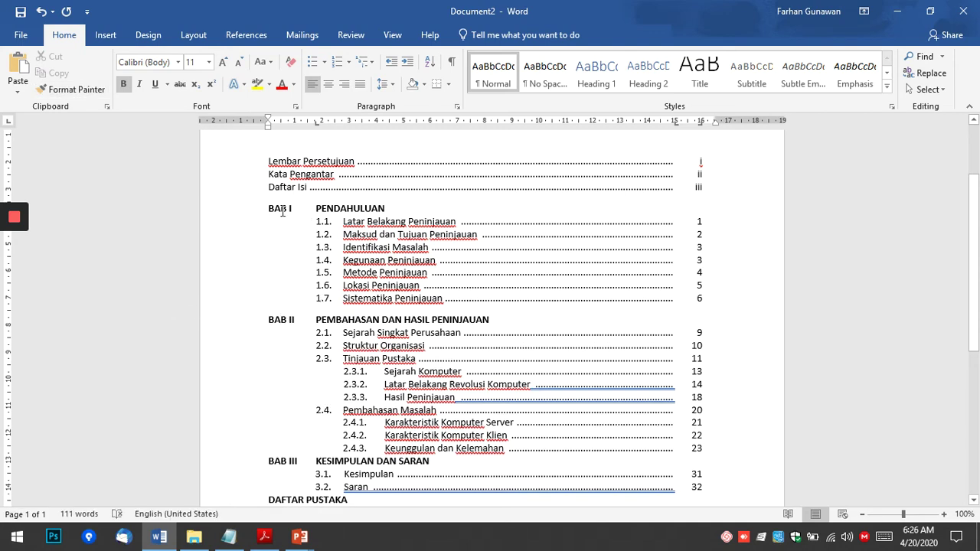
pyautogui.click(71, 88)
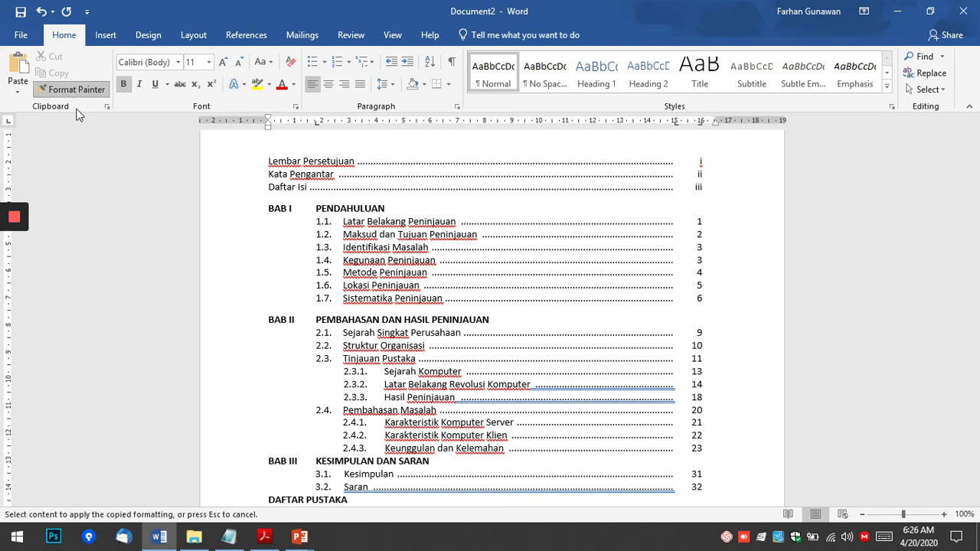
pyautogui.click(287, 319)
pyautogui.click(282, 208)
pyautogui.click(71, 89)
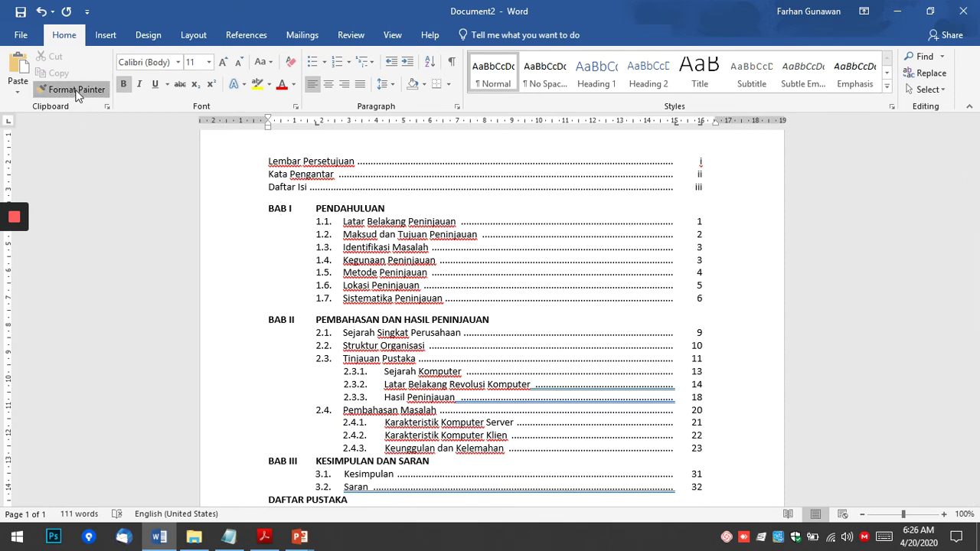
pyautogui.click(285, 319)
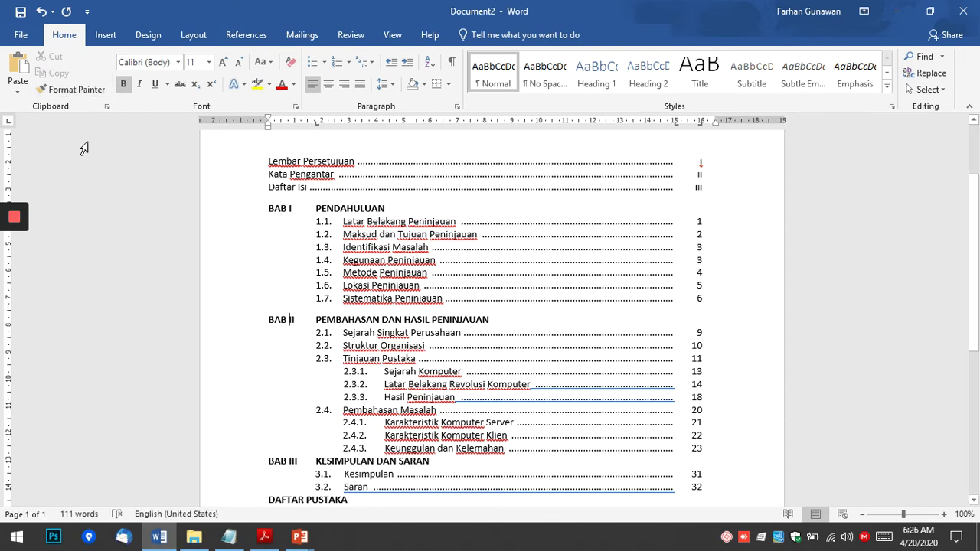
pyautogui.press('BackSpace')
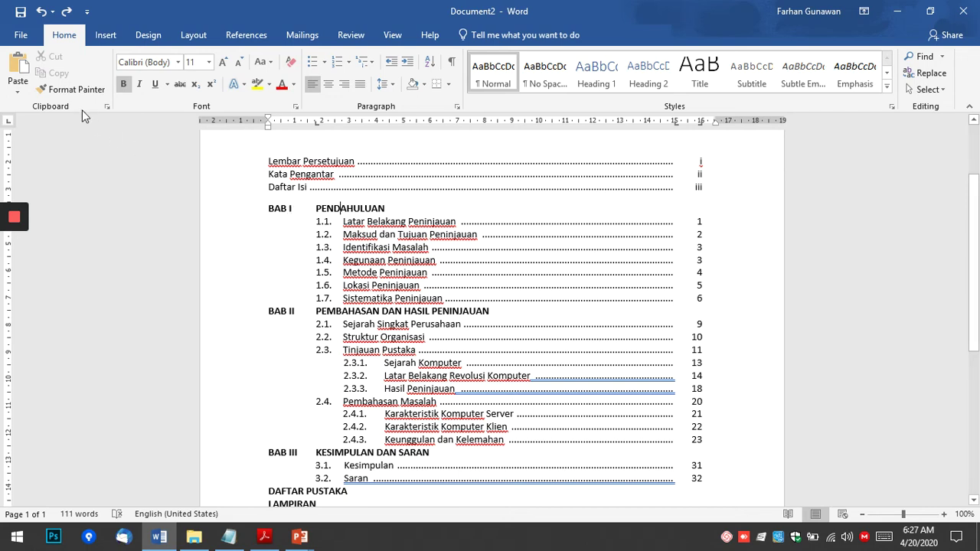
pyautogui.click(70, 89)
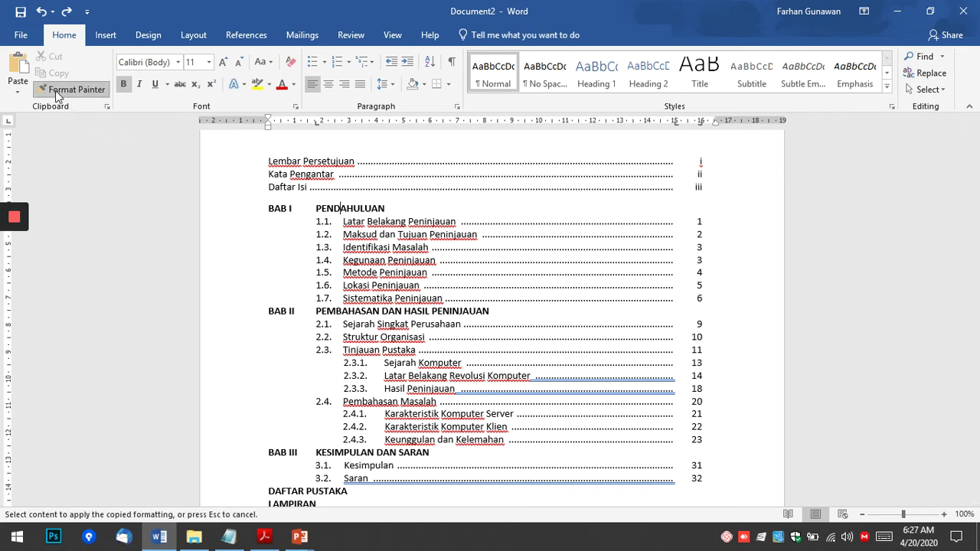
pyautogui.click(277, 310)
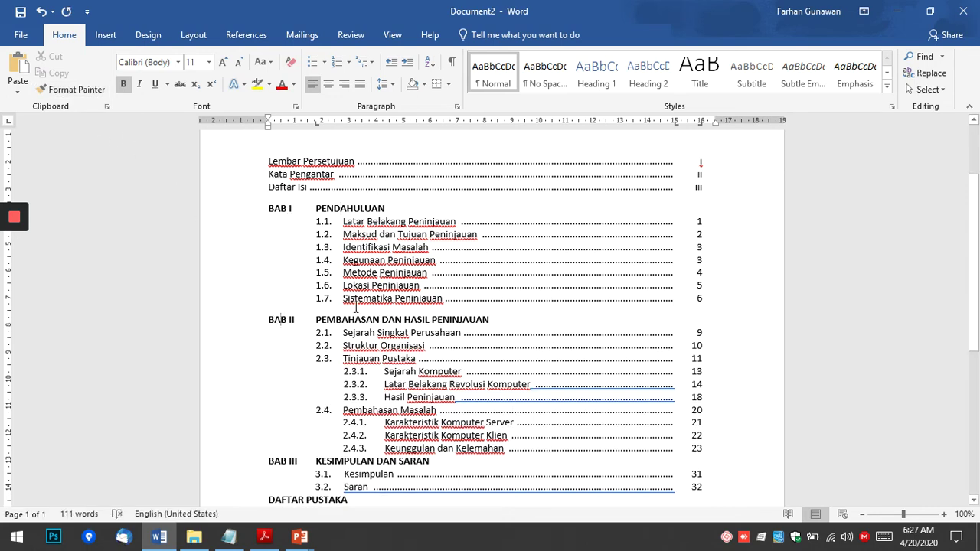
pyautogui.scroll(-2, 390, 313)
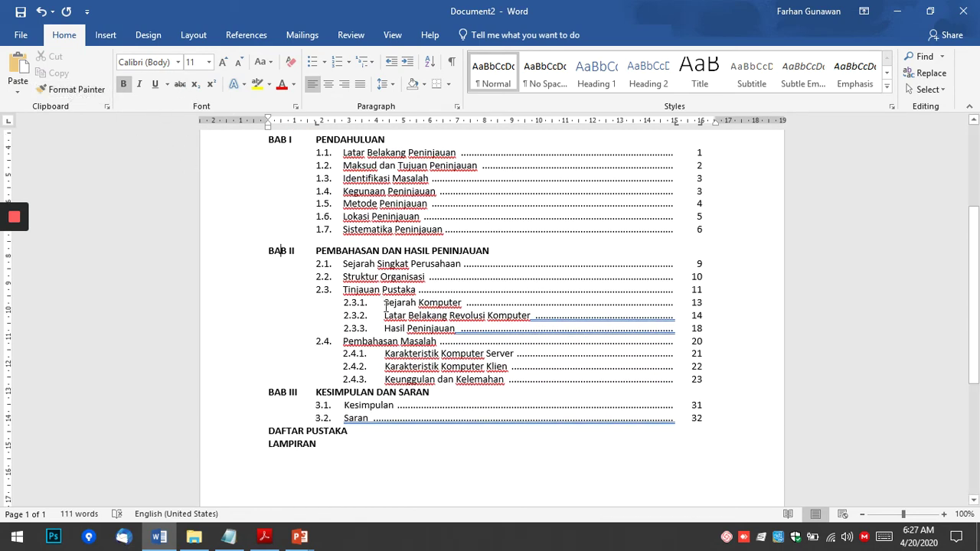
pyautogui.scroll(-1, 377, 310)
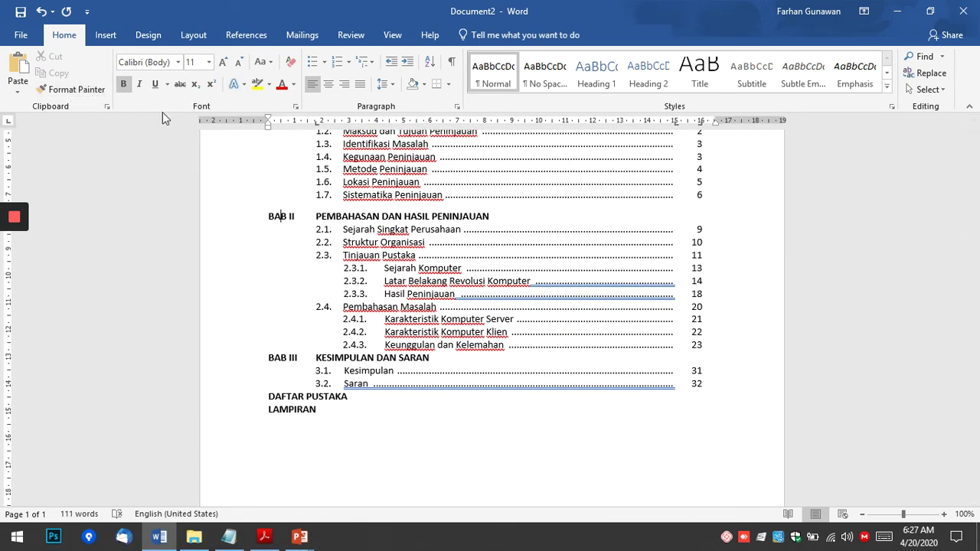
# Format-paint the BAB I spacing onto BAB III, DAFTAR PUSTAKA and LAMPIRAN.
pyautogui.click(69, 92)
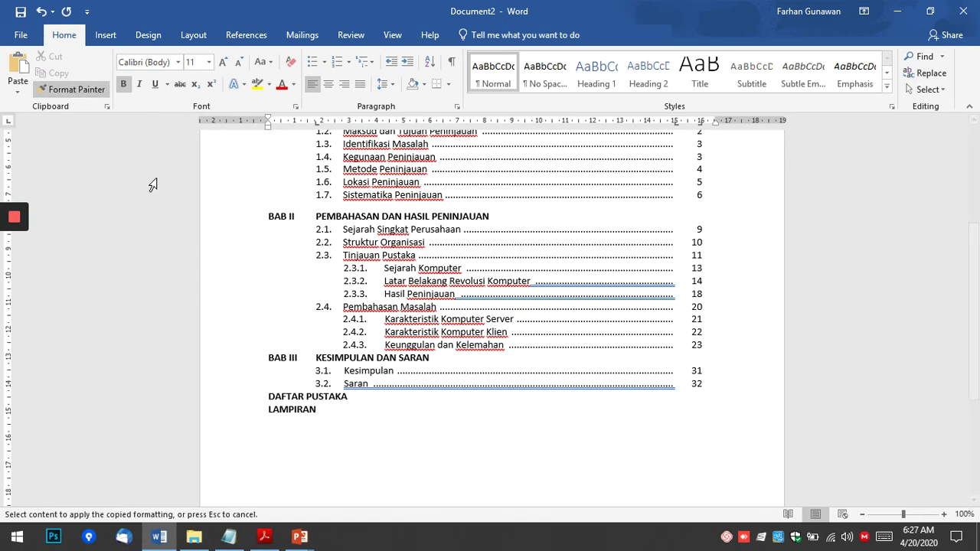
pyautogui.click(281, 358)
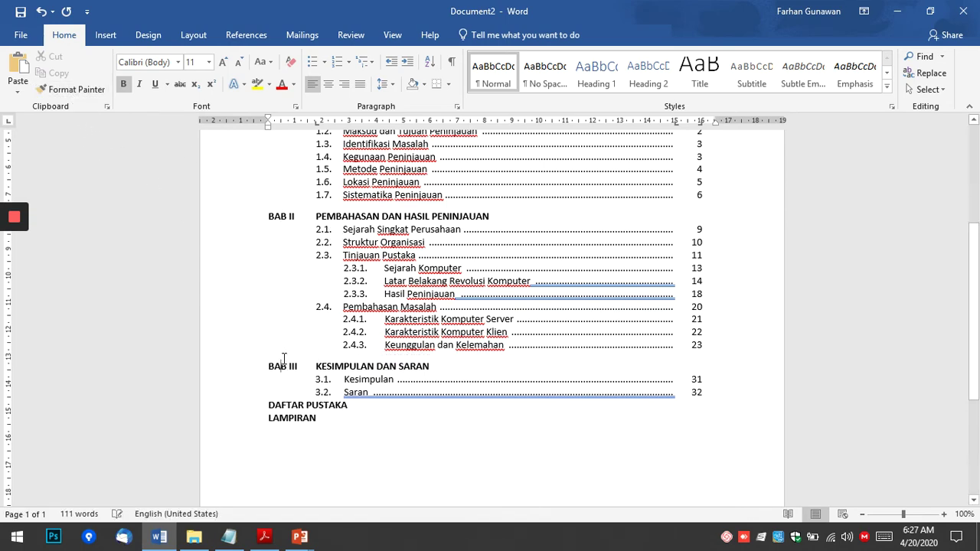
pyautogui.scroll(-2, 516, 360)
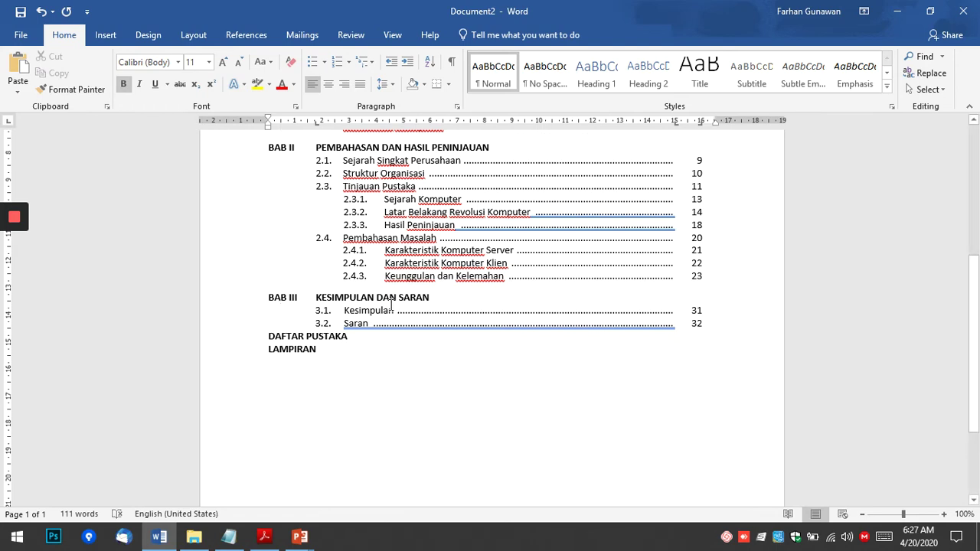
pyautogui.click(76, 89)
pyautogui.click(293, 335)
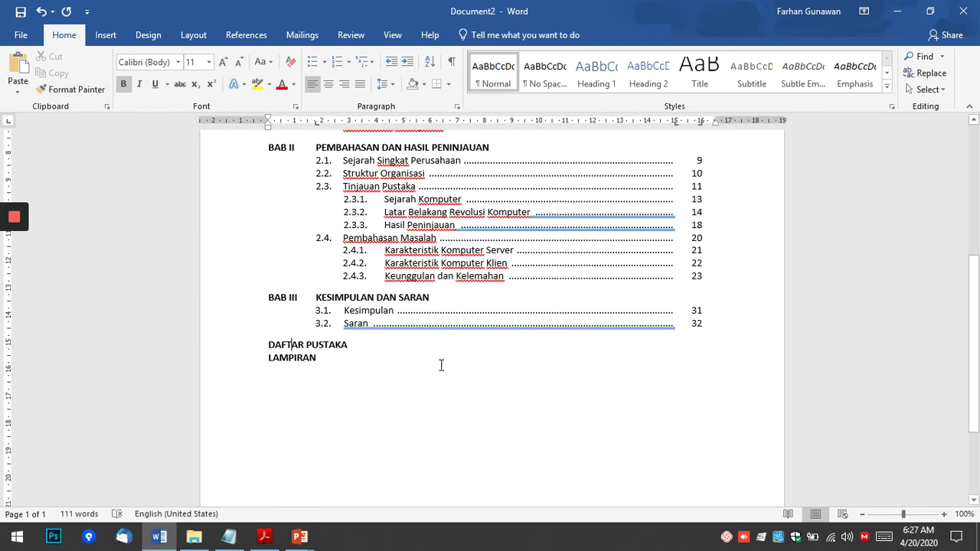
pyautogui.click(76, 88)
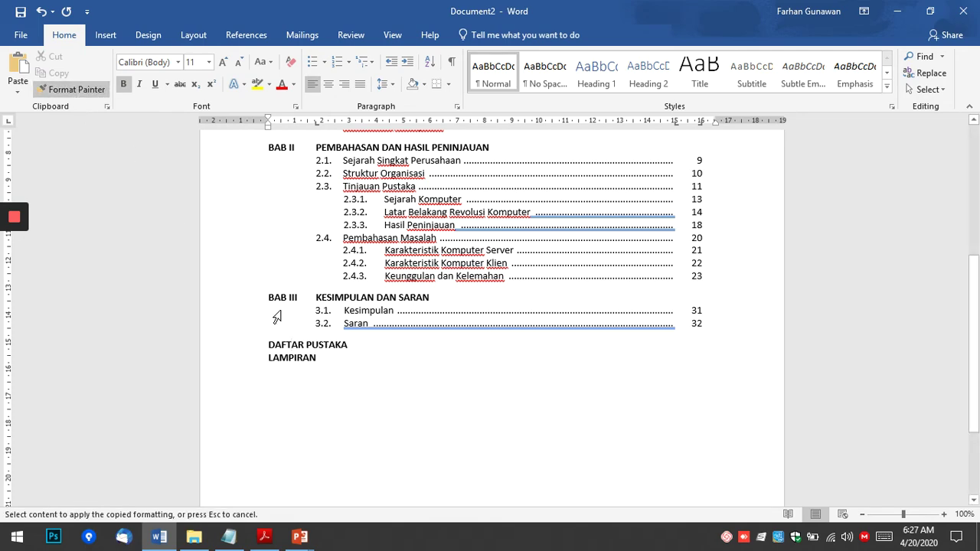
pyautogui.click(294, 357)
pyautogui.scroll(6, 480, 395)
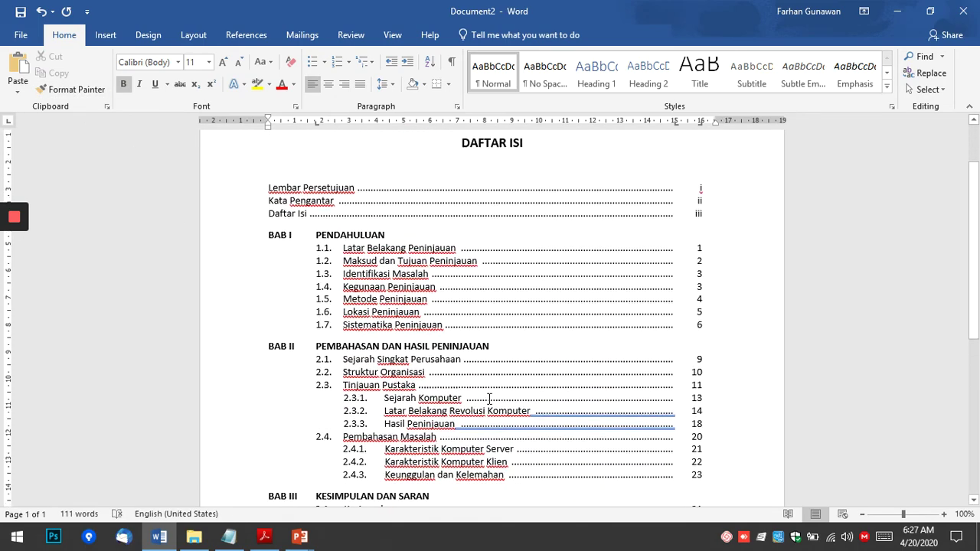
pyautogui.scroll(-1, 489, 396)
pyautogui.scroll(1, 516, 362)
pyautogui.click(363, 193)
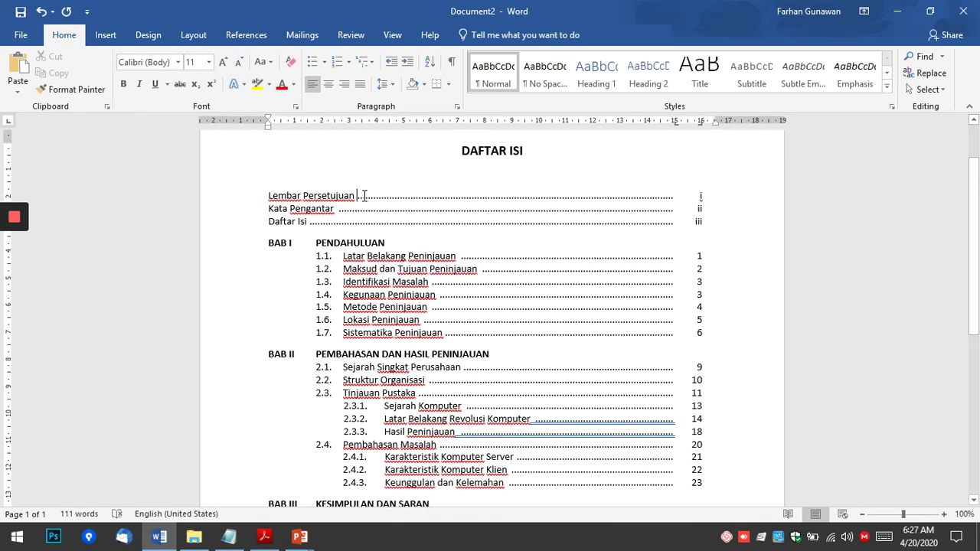
pyautogui.scroll(2, 517, 227)
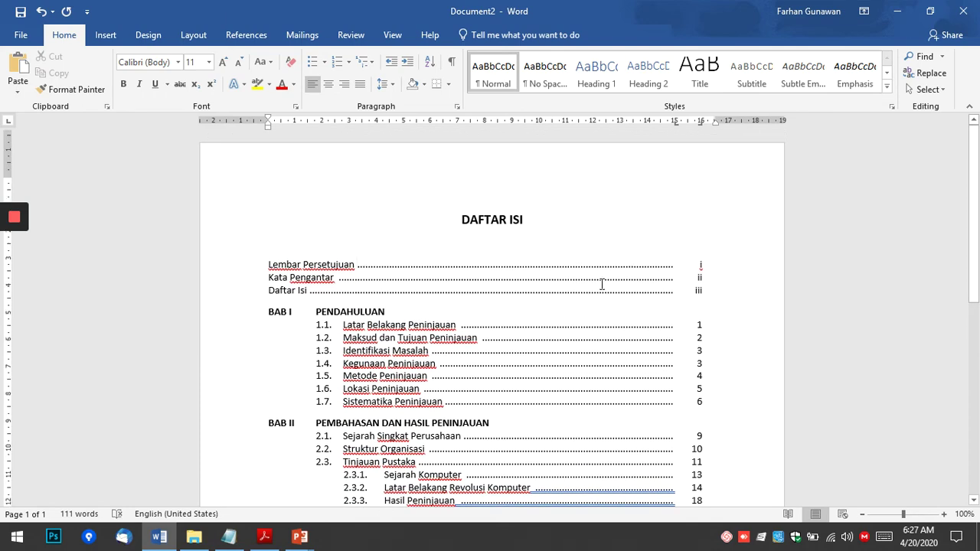
pyautogui.scroll(-1, 323, 229)
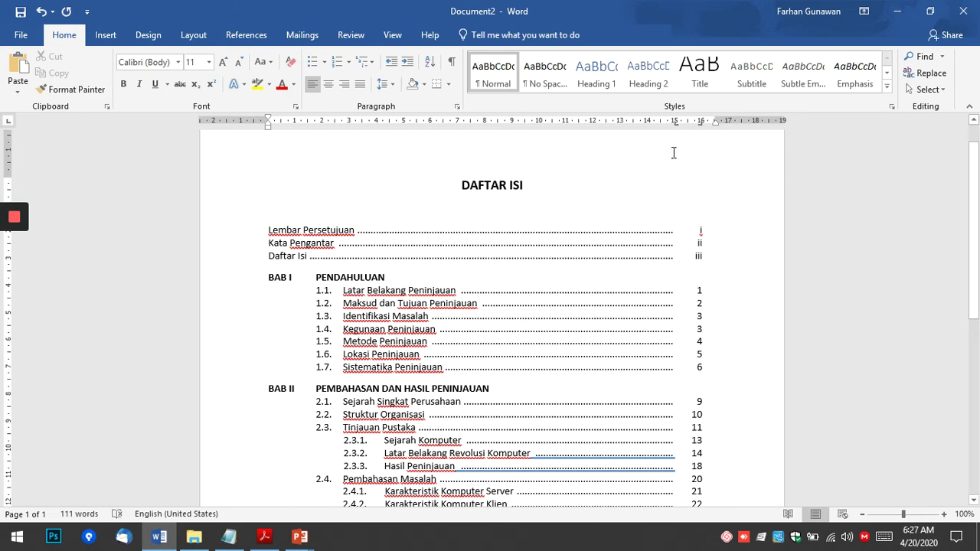
pyautogui.scroll(-2, 648, 307)
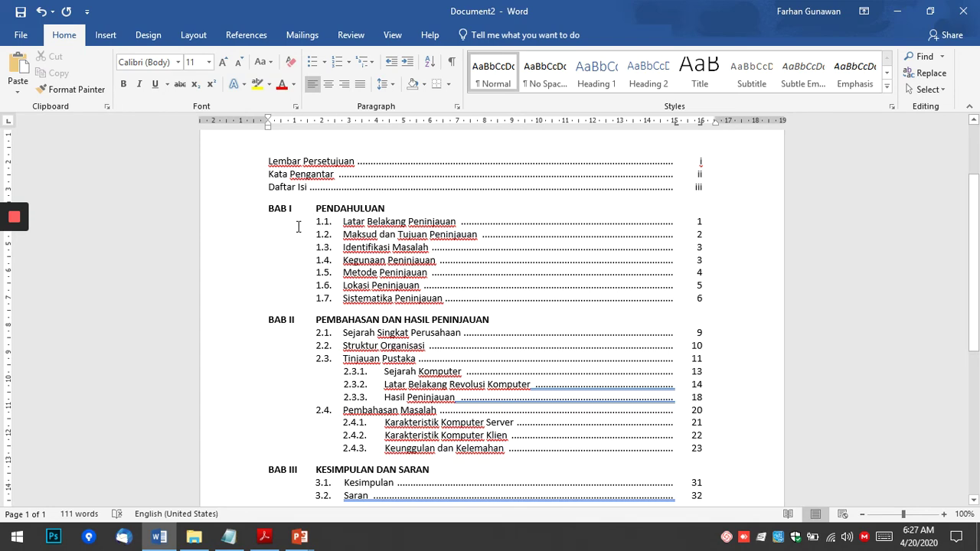
pyautogui.scroll(-2, 385, 298)
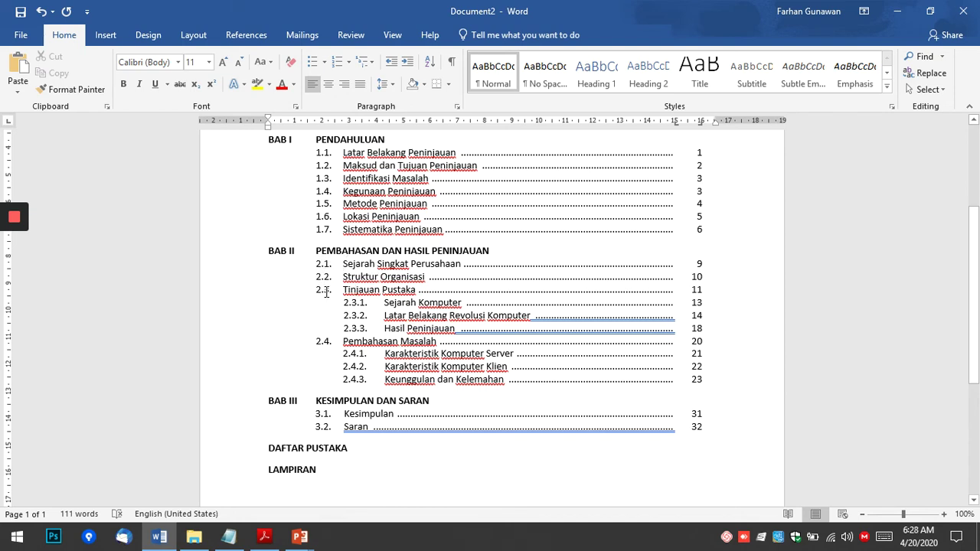
pyautogui.scroll(-1, 449, 304)
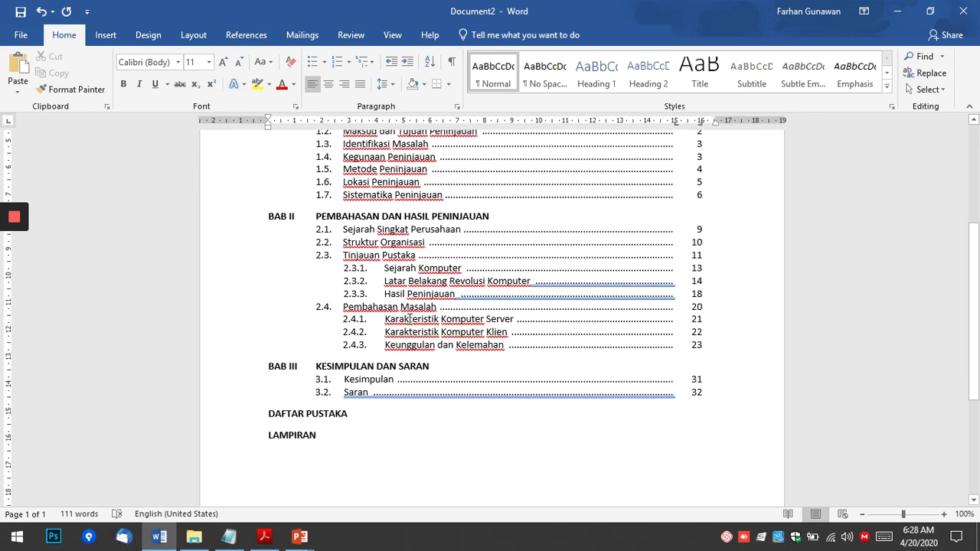
pyautogui.click(348, 61)
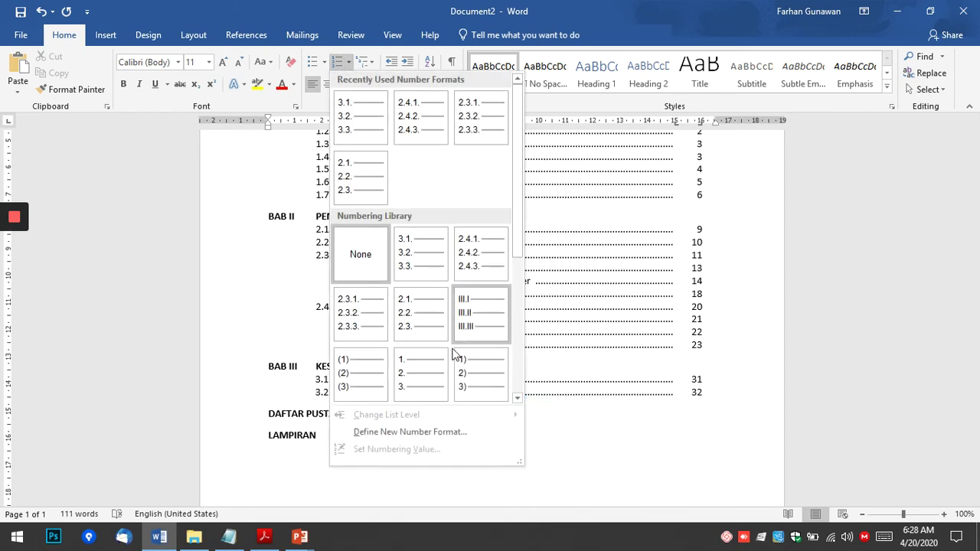
pyautogui.click(399, 432)
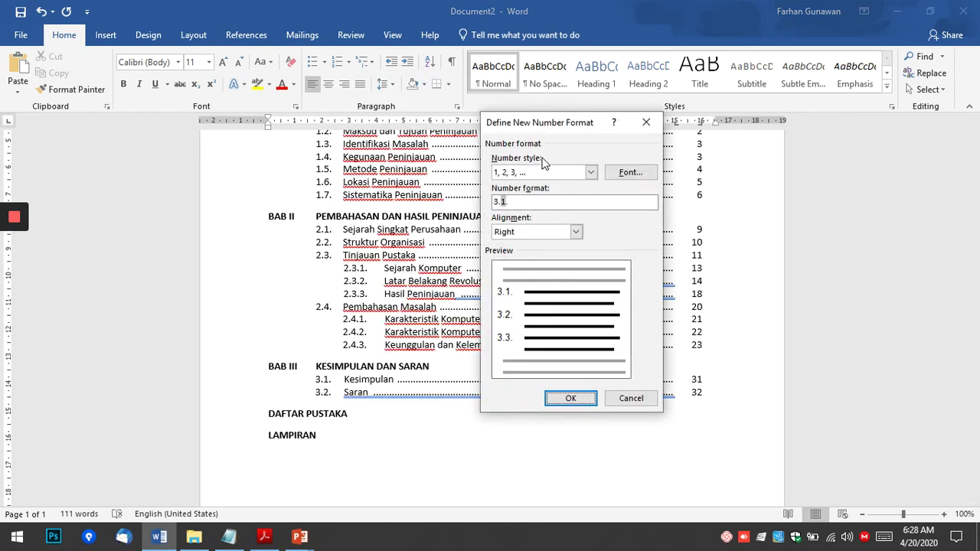
pyautogui.click(635, 399)
pyautogui.click(463, 427)
pyautogui.scroll(-3, 475, 430)
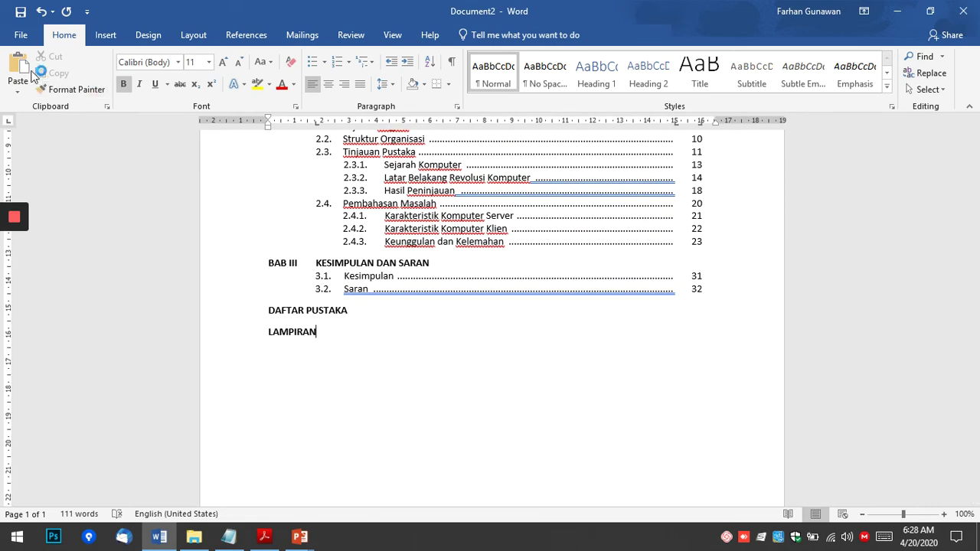
pyautogui.moveTo(17, 253)
pyautogui.scroll(-3, 313, 300)
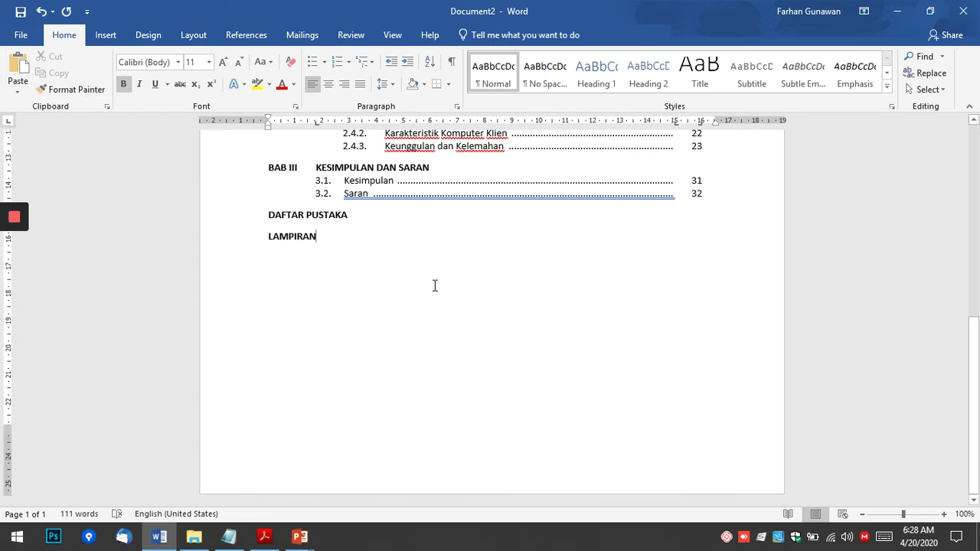
pyautogui.scroll(9, 496, 327)
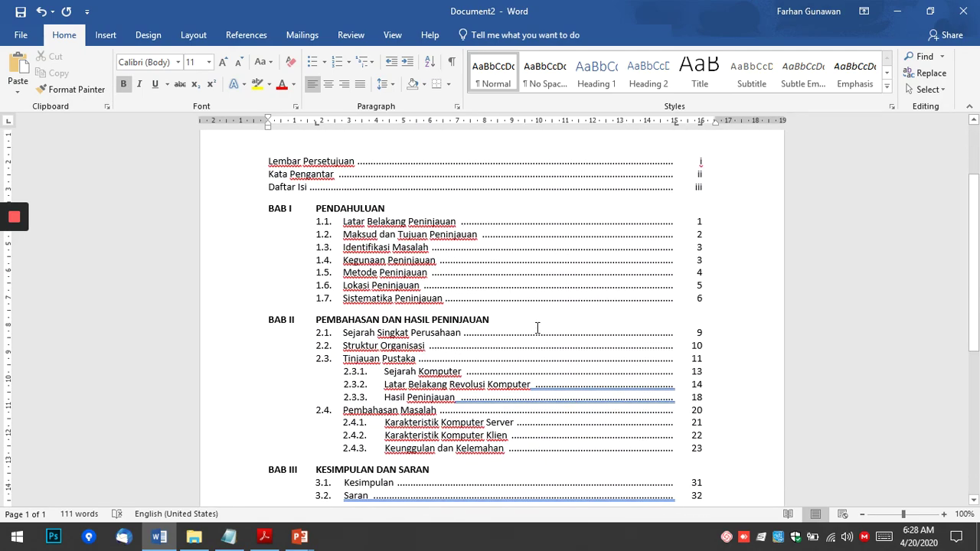
pyautogui.scroll(-5, 538, 329)
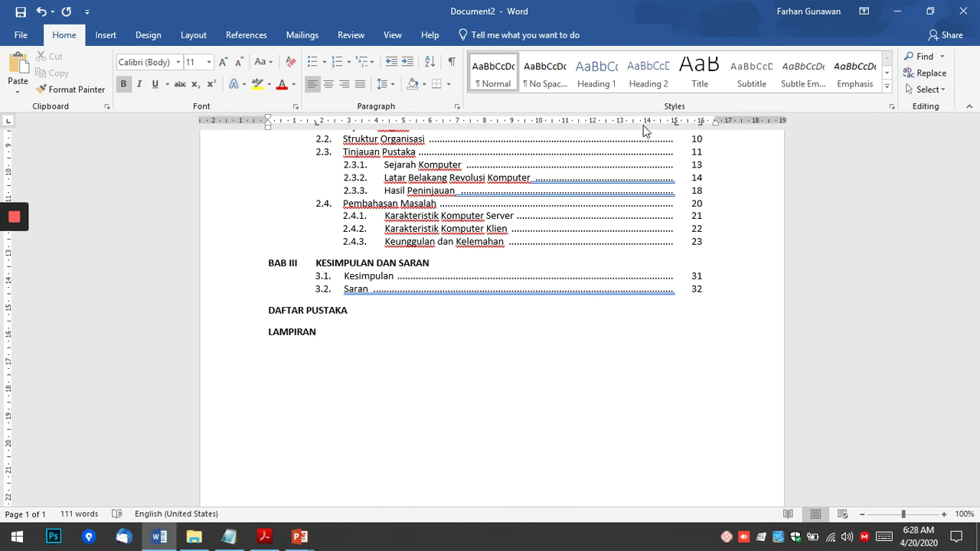
pyautogui.scroll(-2, 483, 374)
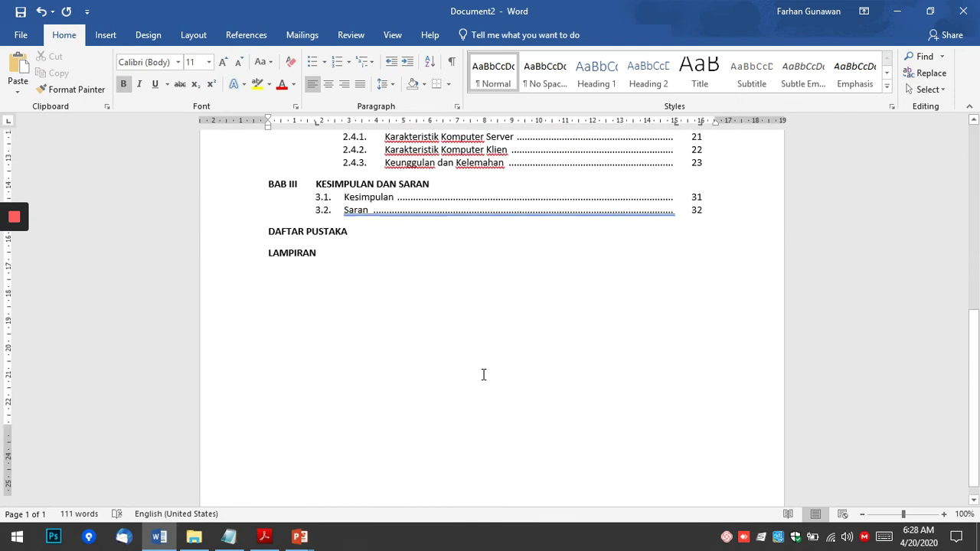
# Below LAMPIRAN, type the first signatory's name with the title Direktur on the next line.
pyautogui.press('Return')
pyautogui.press('Return')
pyautogui.press('Return')
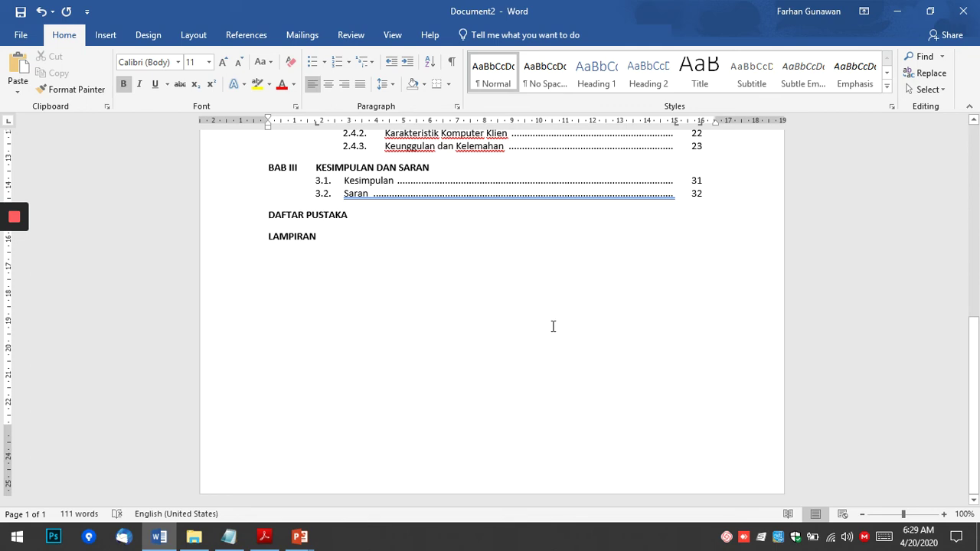
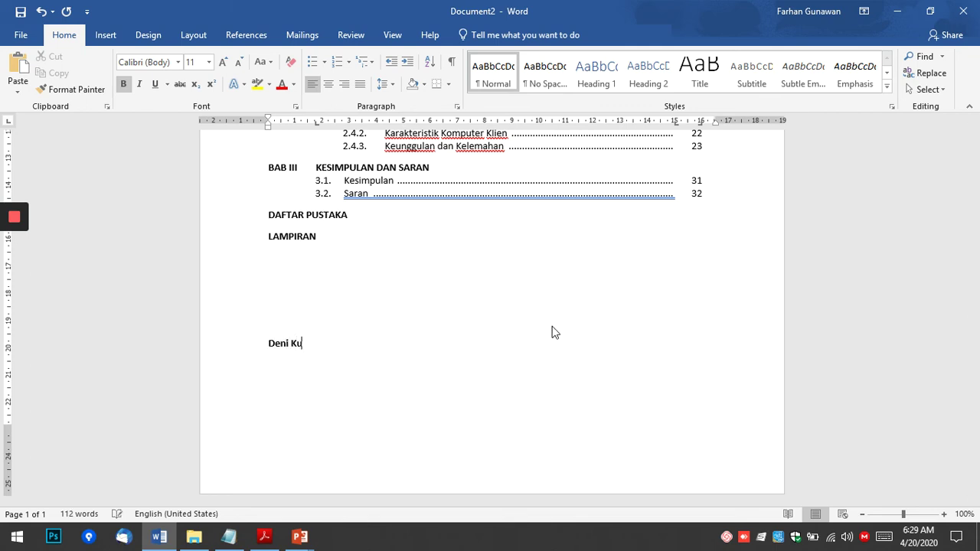
pyautogui.press('Return')
pyautogui.write('Direktur')
pyautogui.press('Up')
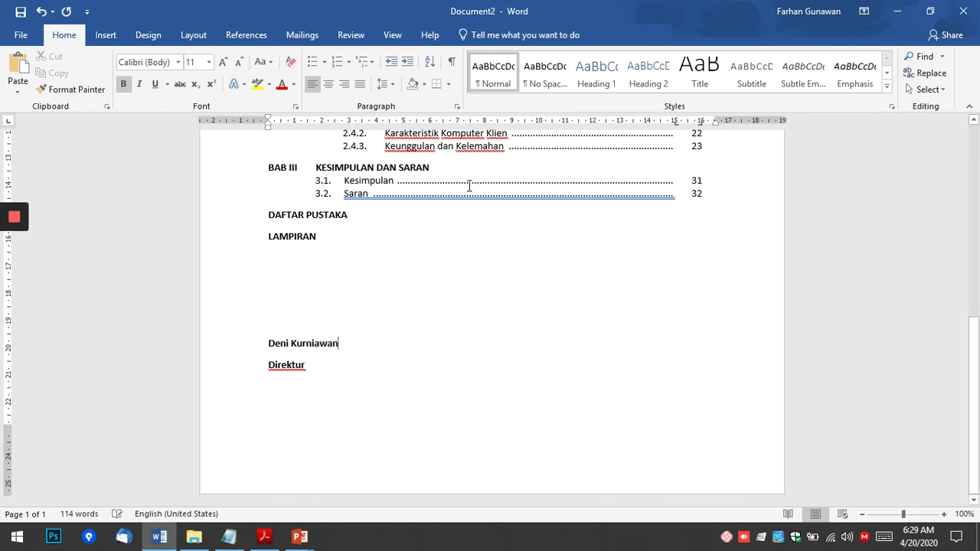
# Clear the 15 cm and 16 cm tab stops, and all others, from the signature lines.
pyautogui.doubleClick(675, 124)
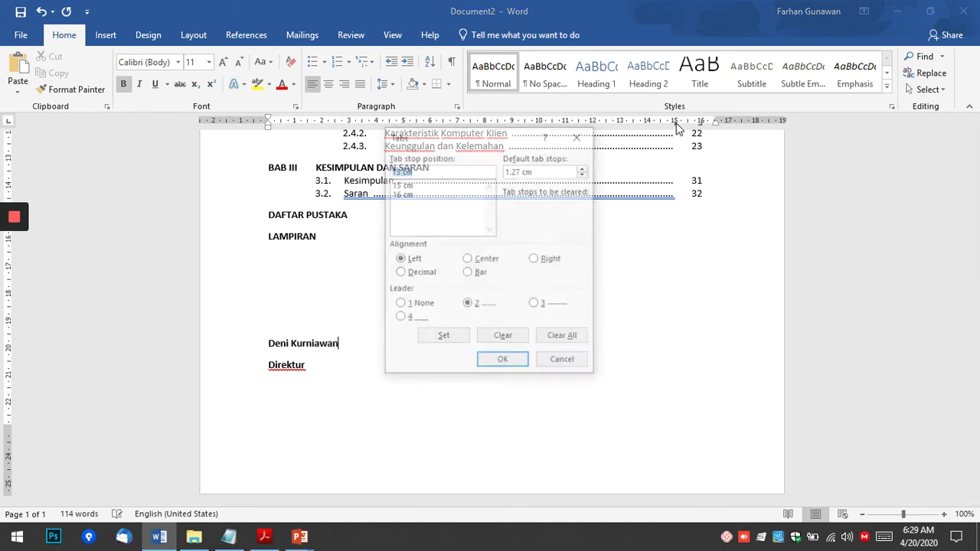
pyautogui.click(506, 338)
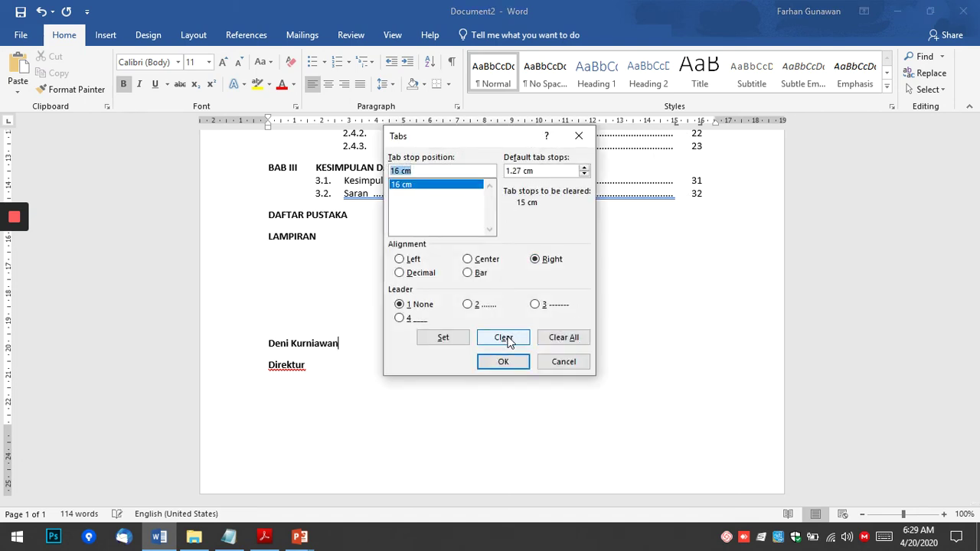
pyautogui.click(505, 338)
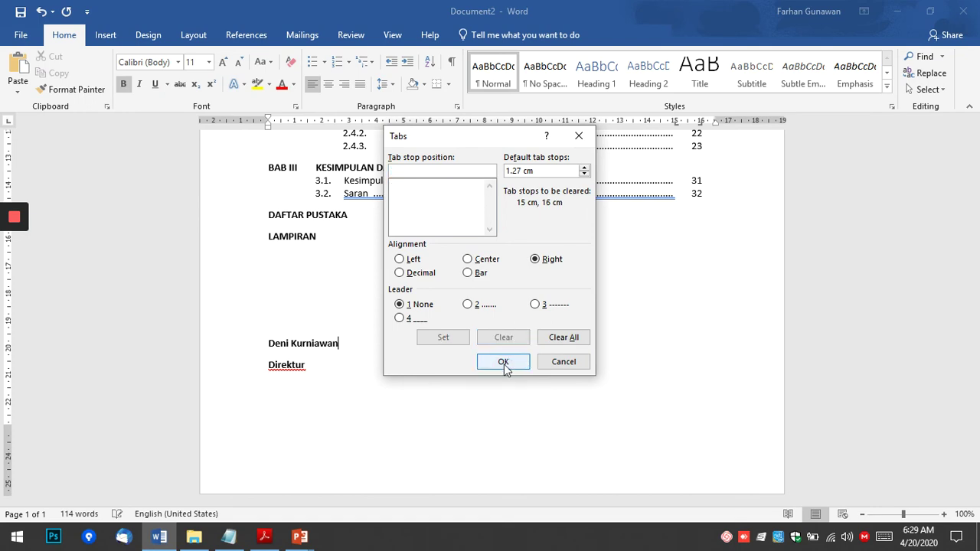
pyautogui.click(580, 337)
pyautogui.click(515, 358)
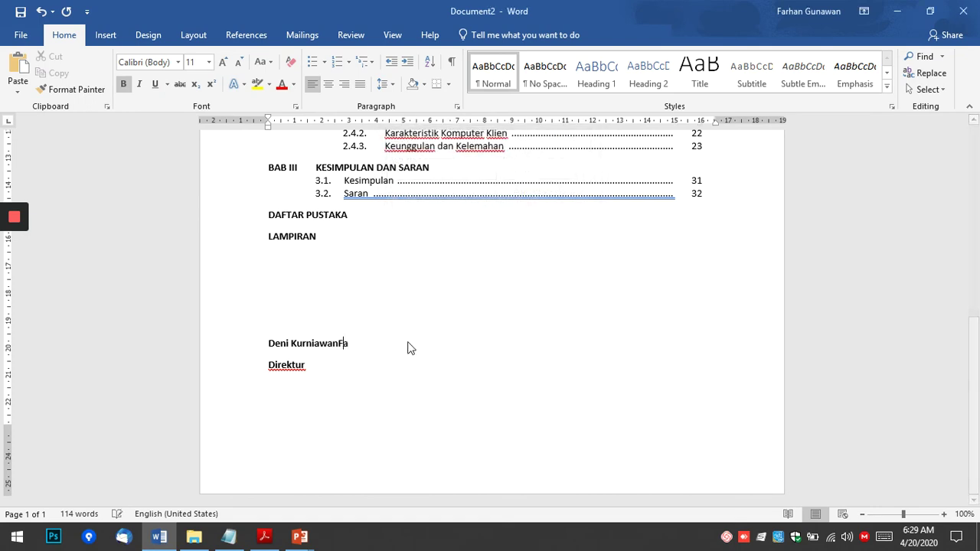
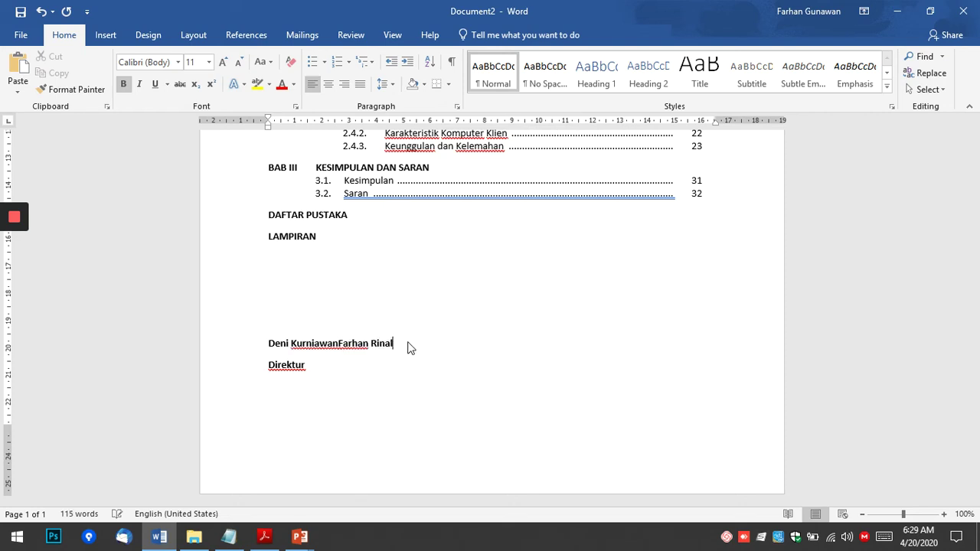
# Add the second signatory's name and the title Bendahara after Direktur.
pyautogui.write('rBendahara')
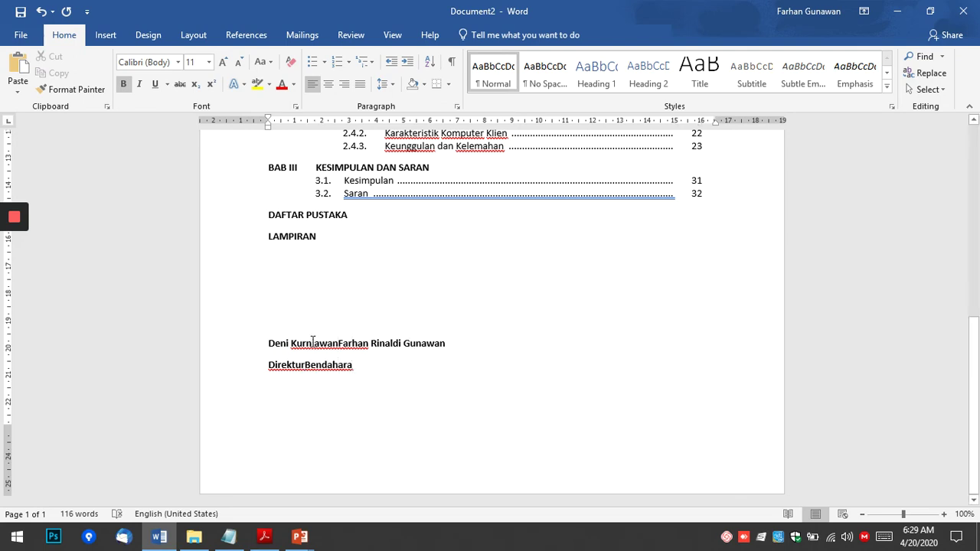
pyautogui.click(340, 342)
pyautogui.click(477, 343)
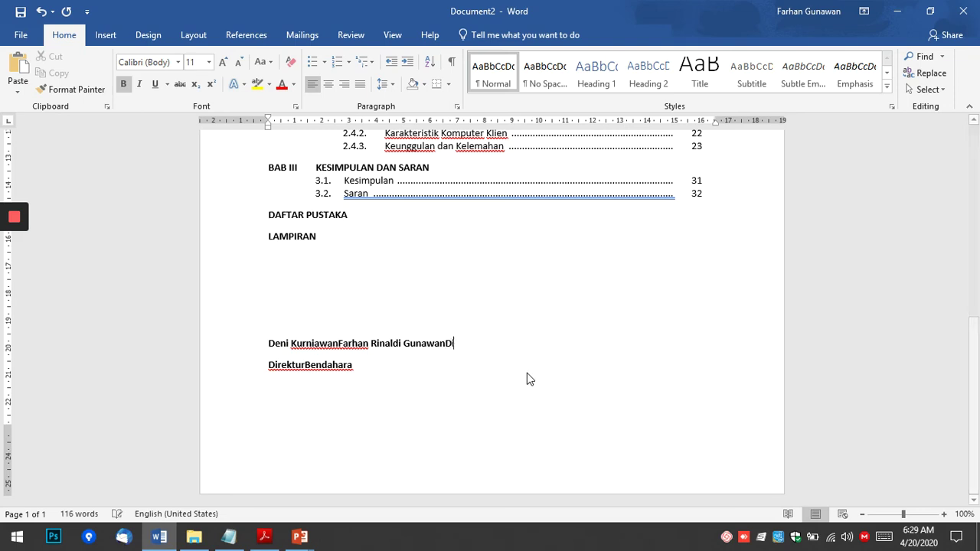
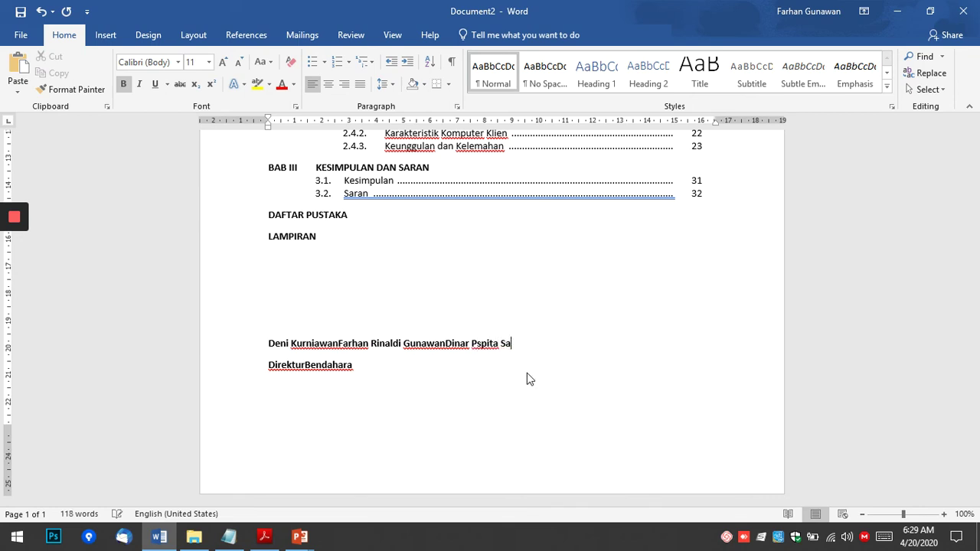
# Add the third signatory's name and the title Sekretaris, fixing typos, then select both lines.
pyautogui.hotkey('ctrl', 'Left')
pyautogui.hotkey('ctrl', 'Left')
pyautogui.write('u')
pyautogui.press('Down')
pyautogui.press('Down')
pyautogui.press('Up')
pyautogui.write('Sekretaris')
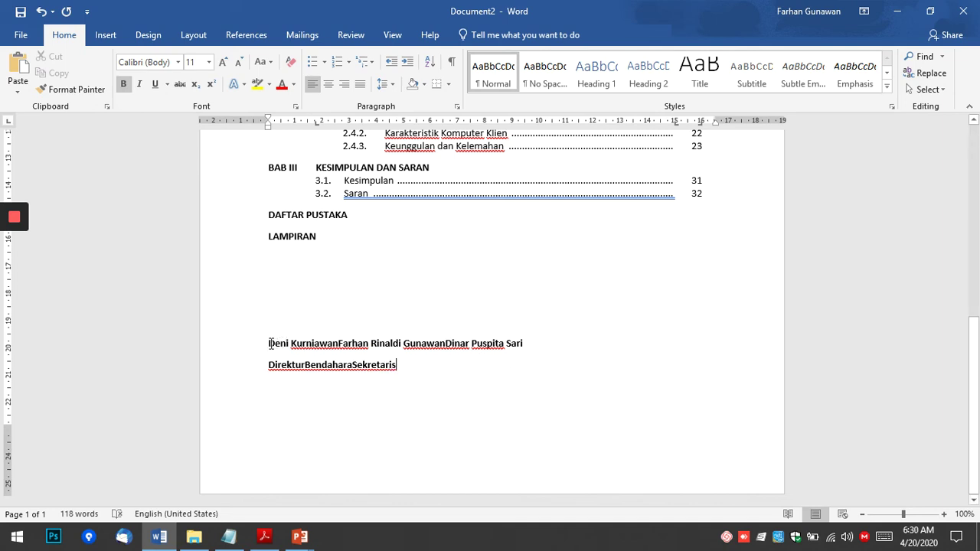
pyautogui.moveTo(271, 342); pyautogui.dragTo(399, 365)
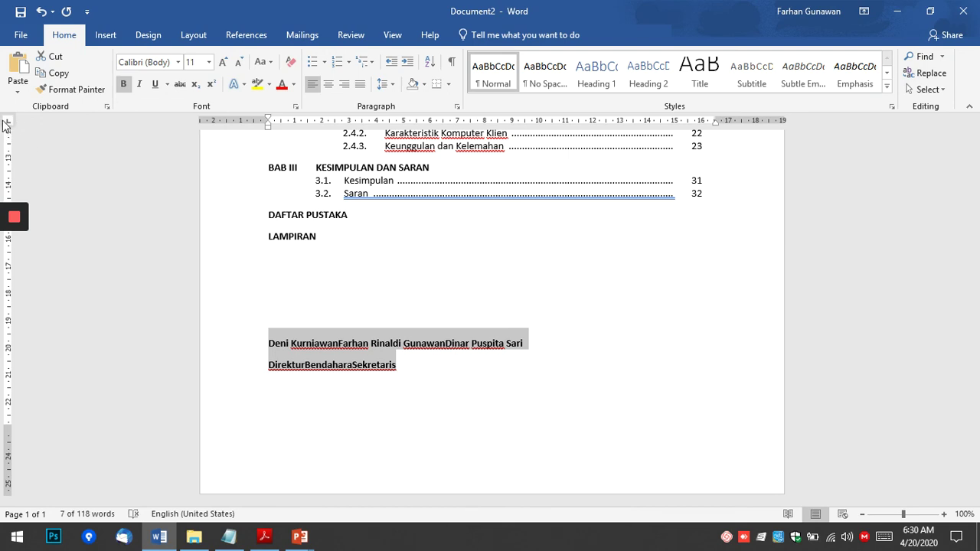
# Place three center tab stops across the ruler for the two signature lines.
pyautogui.click(7, 124)
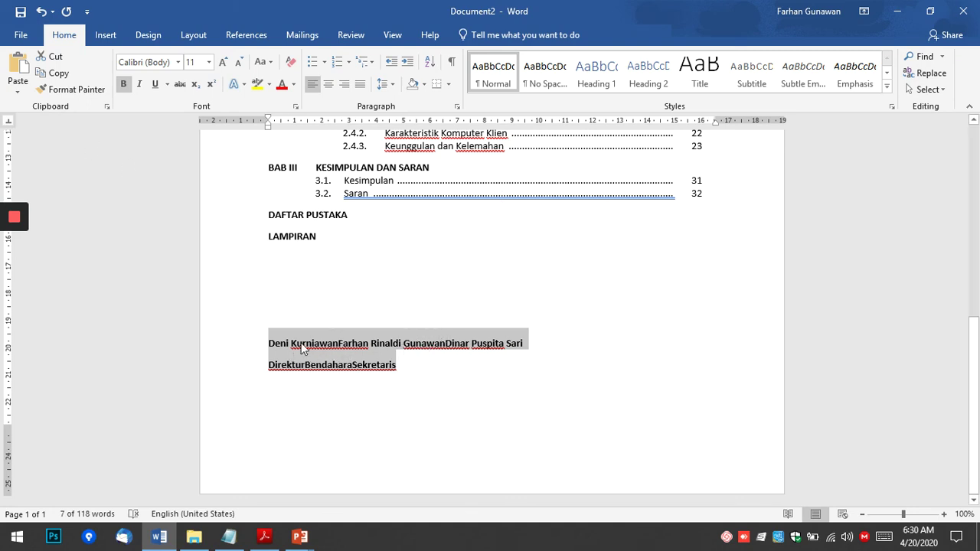
pyautogui.click(322, 124)
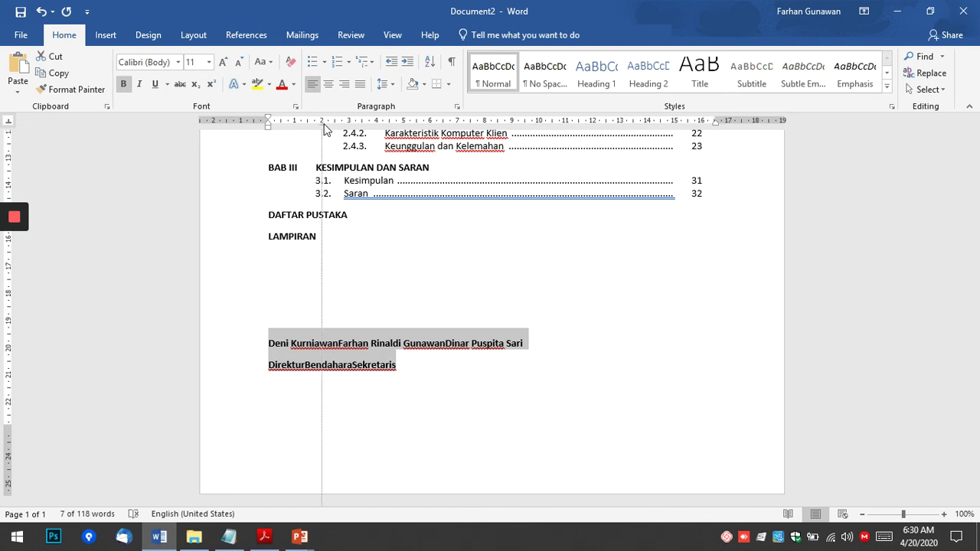
pyautogui.moveTo(323, 126); pyautogui.dragTo(335, 125)
pyautogui.moveTo(485, 126); pyautogui.dragTo(484, 128)
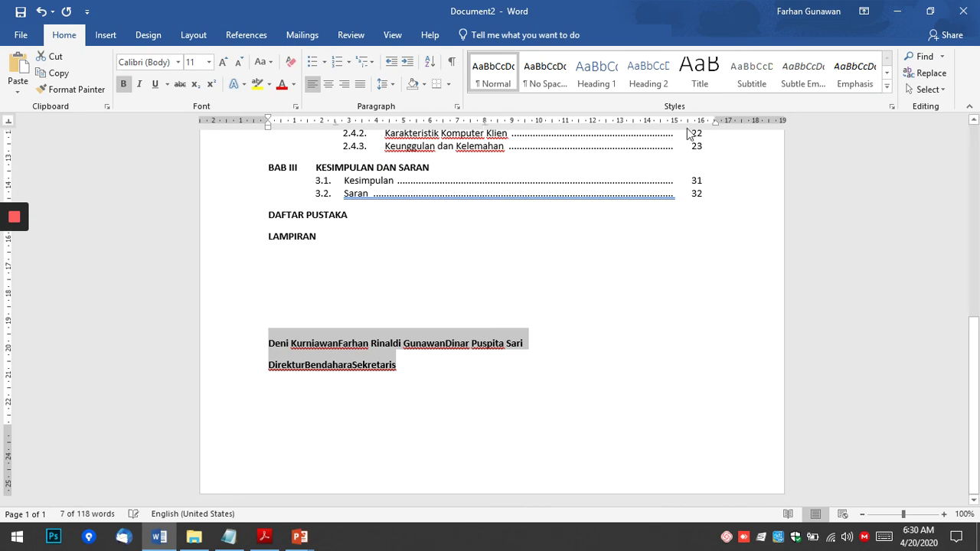
pyautogui.moveTo(649, 126); pyautogui.dragTo(649, 126)
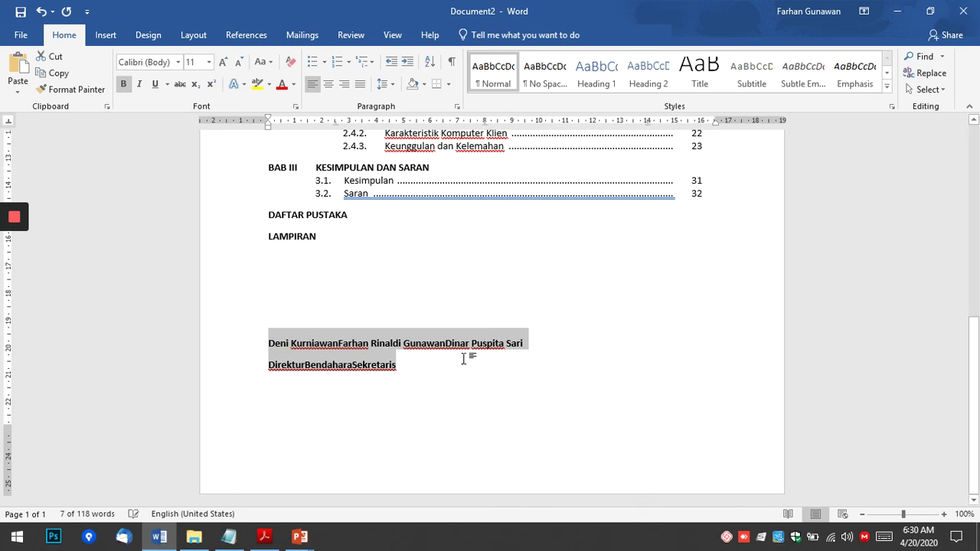
pyautogui.click(268, 345)
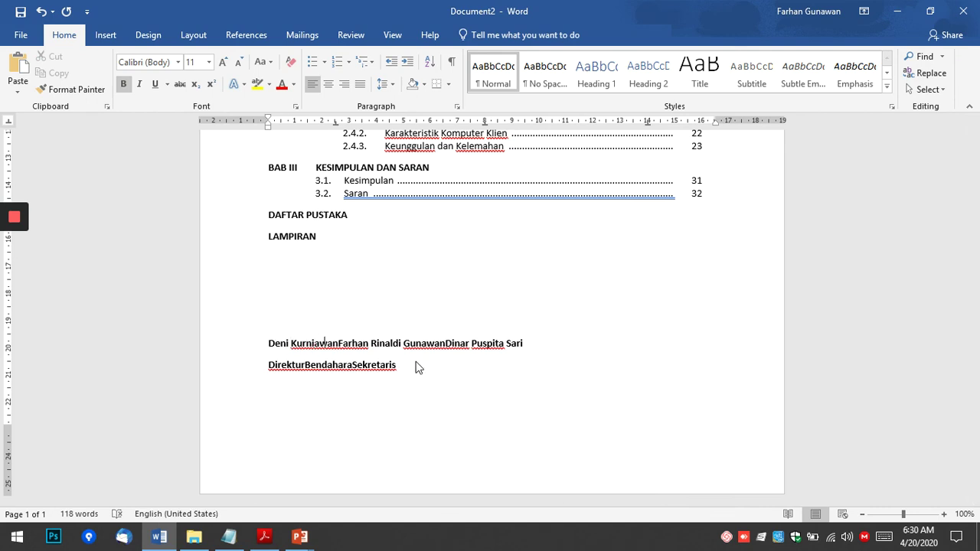
# Tab the three signatory names apart into their centered columns.
pyautogui.press('Right')
pyautogui.press('Right')
pyautogui.press('Right')
pyautogui.press('Tab')
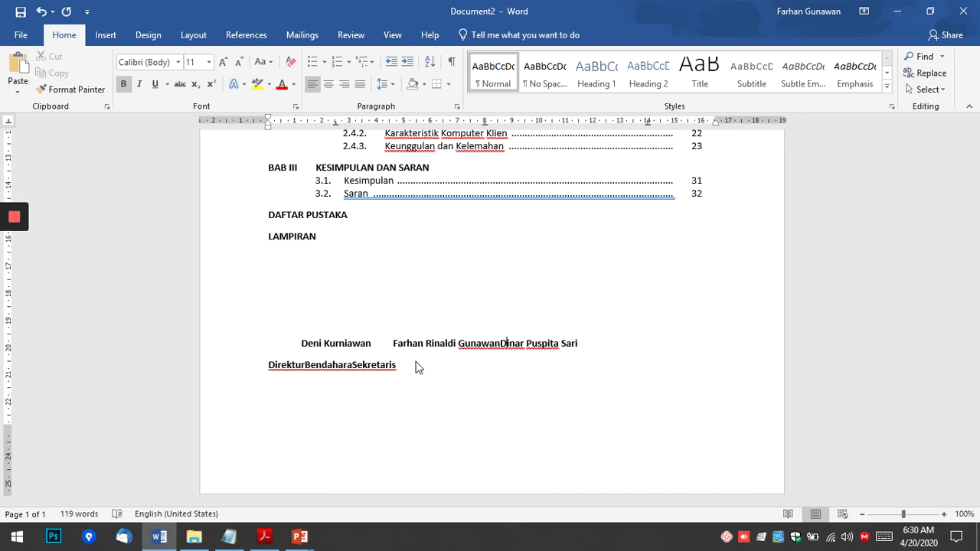
pyautogui.press('Tab')
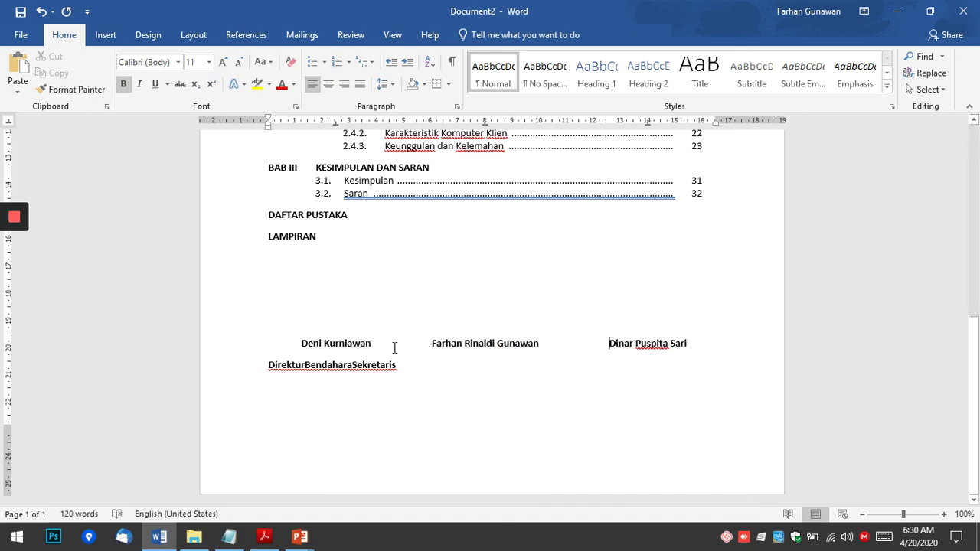
# Tab Direktur, Bendahara and Sekretaris under their names and tidy the titles line.
pyautogui.click(267, 363)
pyautogui.press('Tab')
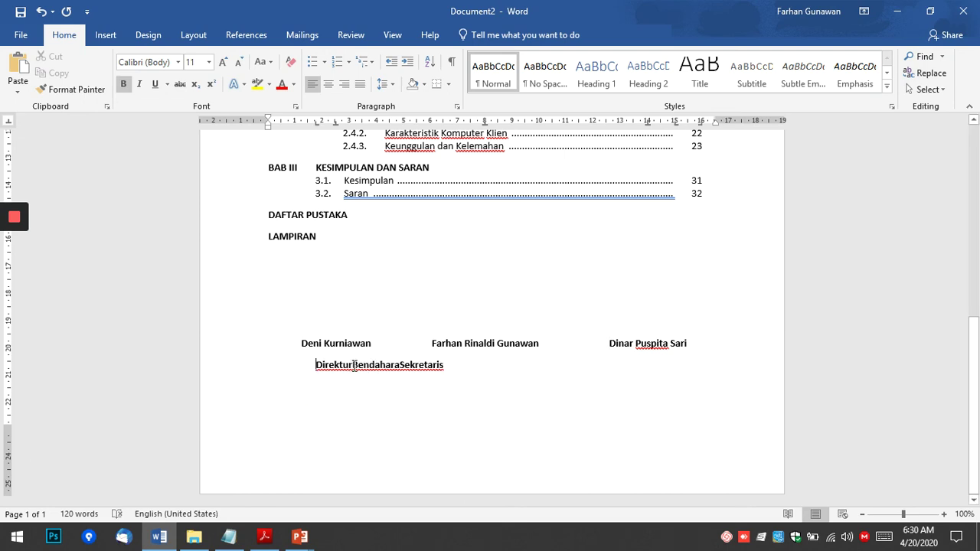
pyautogui.click(353, 365)
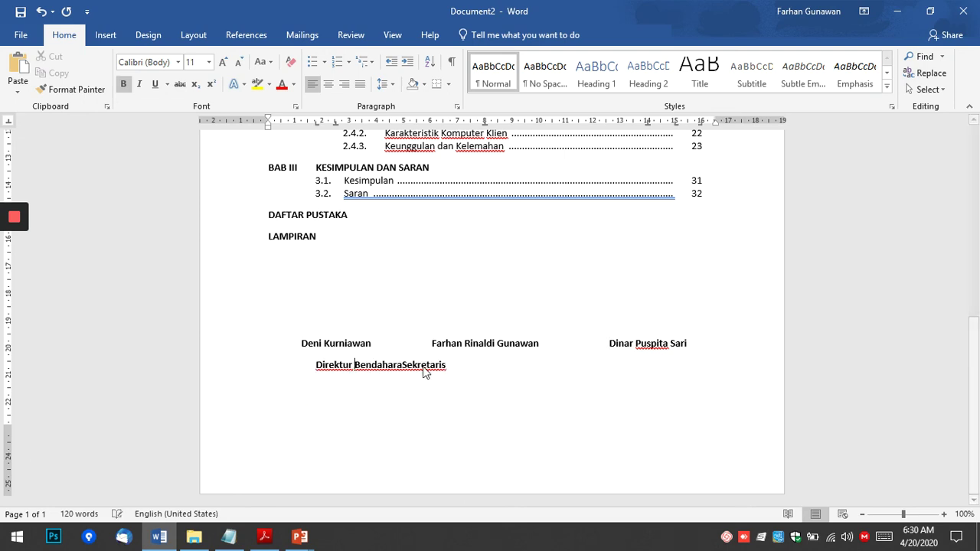
pyautogui.press('Tab')
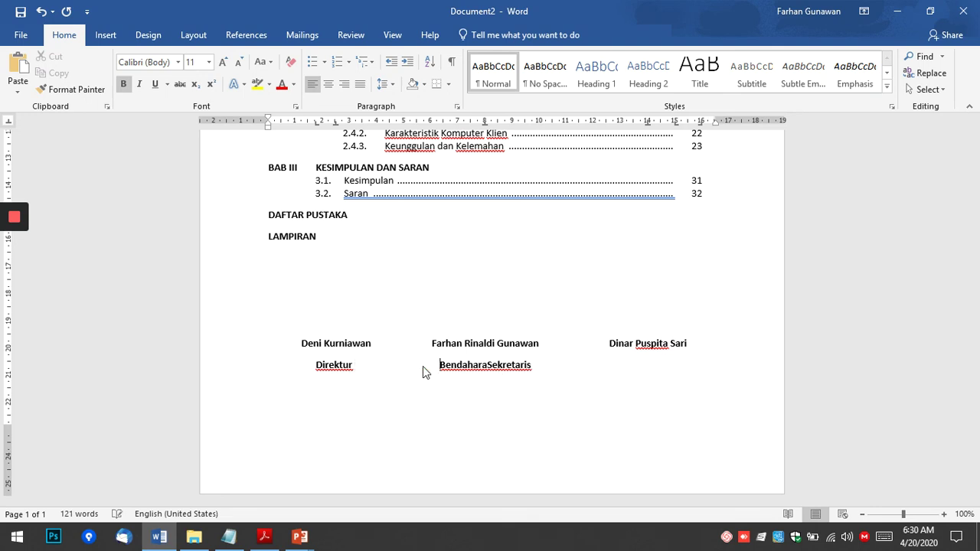
pyautogui.press('Right')
pyautogui.press('Right')
pyautogui.press('Right')
pyautogui.press('Right')
pyautogui.press('Right')
pyautogui.press('Right')
pyautogui.press('Right')
pyautogui.press('Right')
pyautogui.press('Right')
pyautogui.press('Left')
pyautogui.press('Left')
pyautogui.press('Tab')
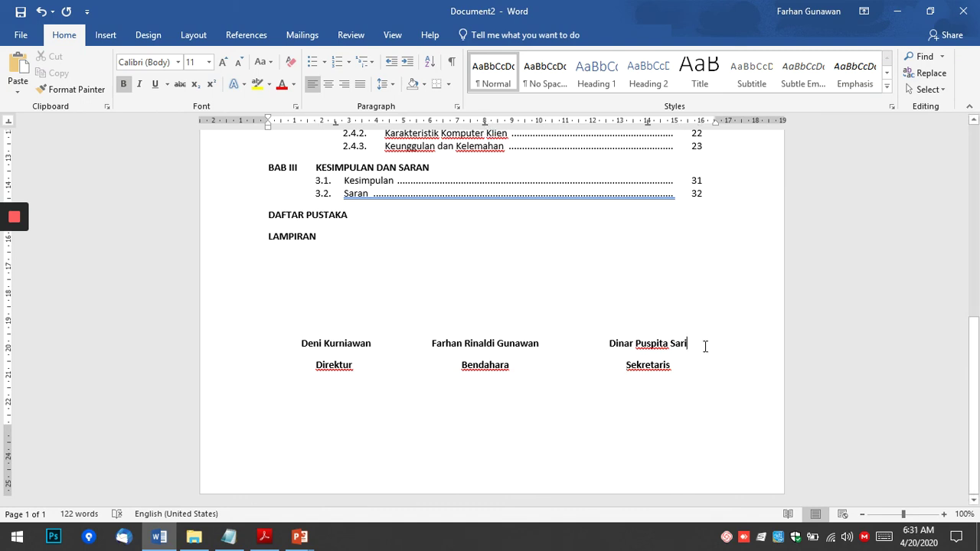
pyautogui.press('Return')
pyautogui.press('Return')
pyautogui.press('Return')
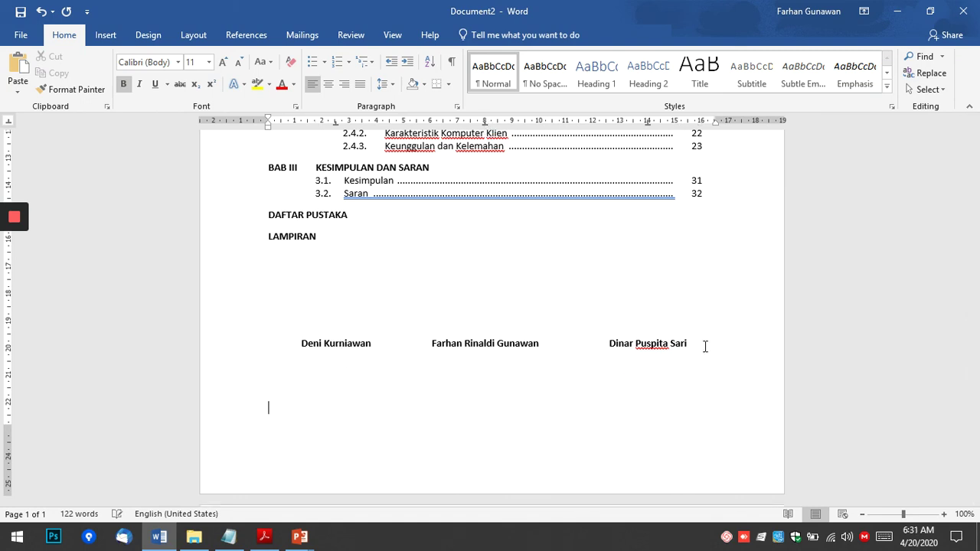
pyautogui.press('BackSpace')
pyautogui.press('BackSpace')
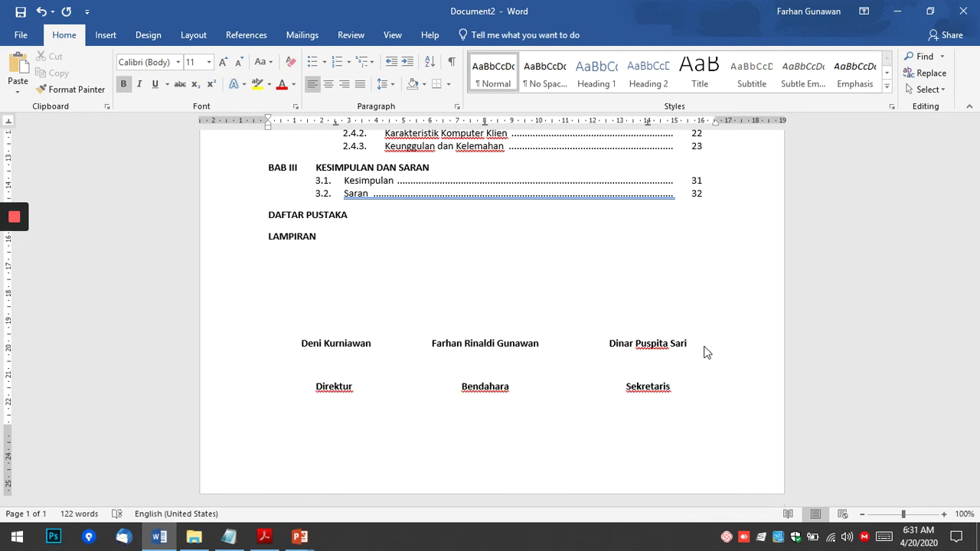
pyautogui.press('BackSpace')
pyautogui.press('BackSpace')
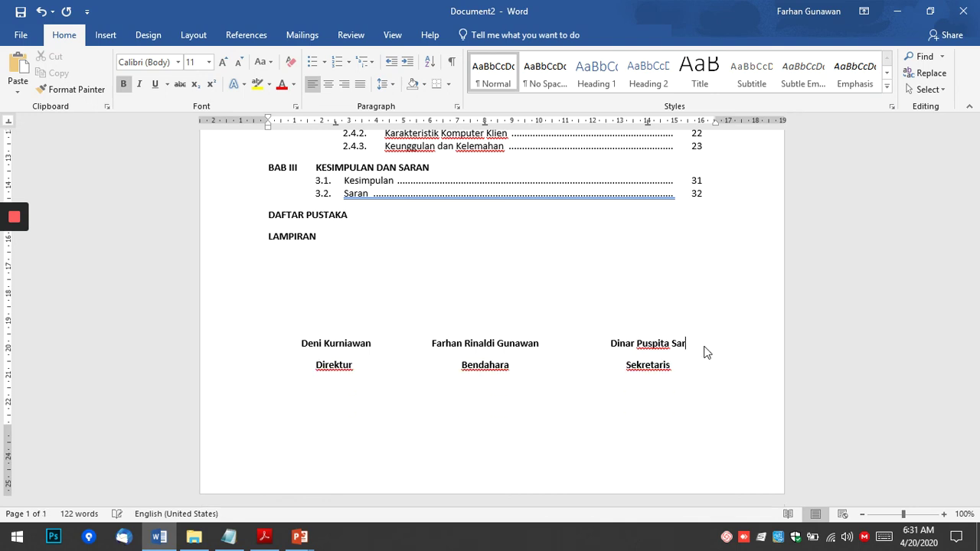
pyautogui.write('i')
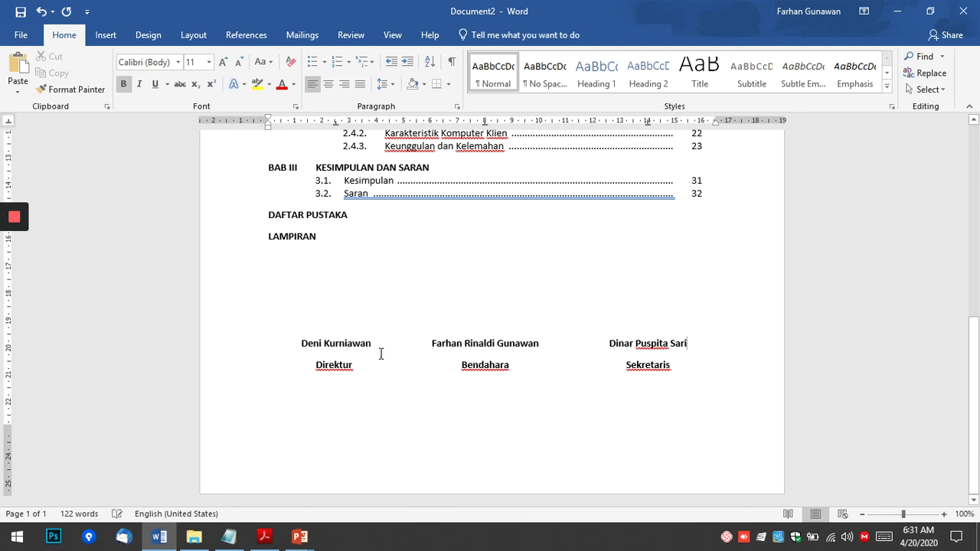
pyautogui.moveTo(13, 257)
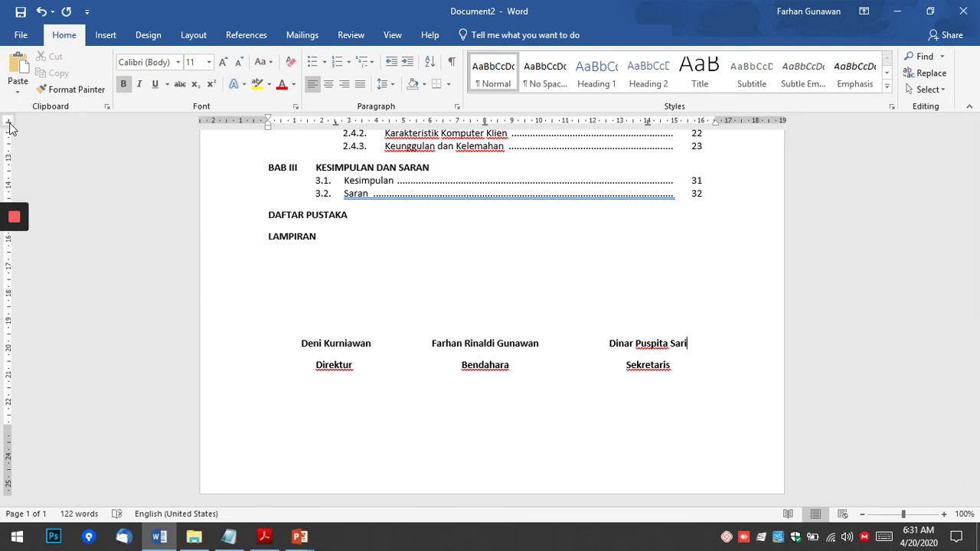
pyautogui.scroll(6, 540, 350)
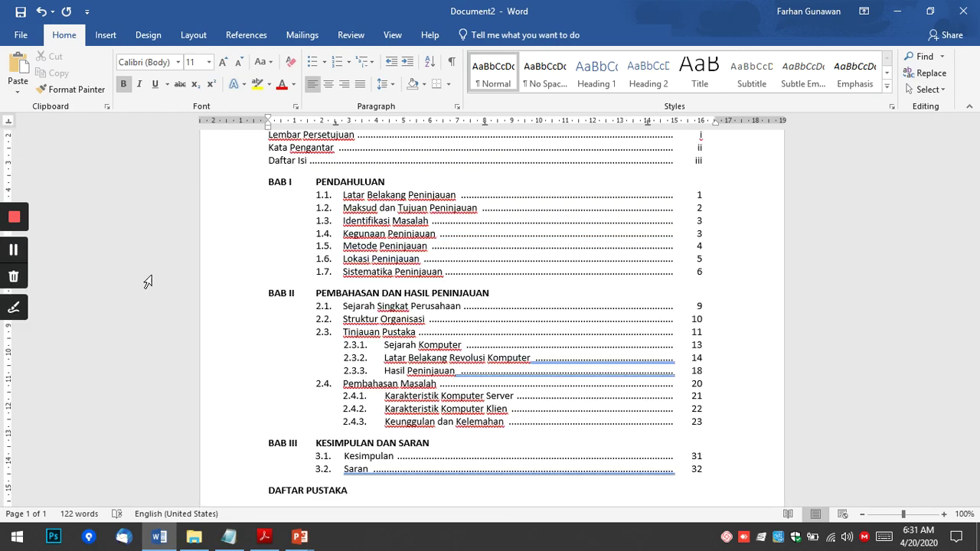
pyautogui.scroll(3, 540, 350)
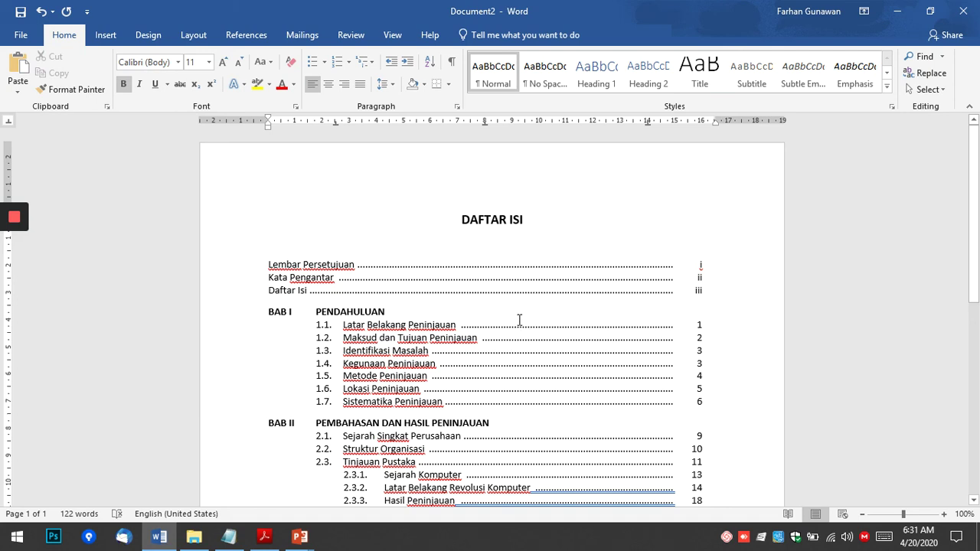
pyautogui.scroll(-1, 583, 307)
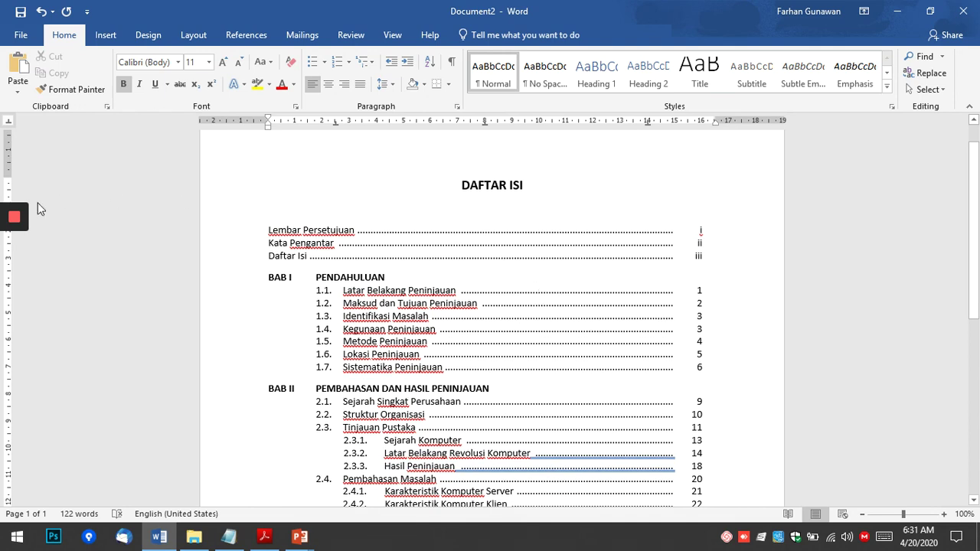
pyautogui.moveTo(21, 221)
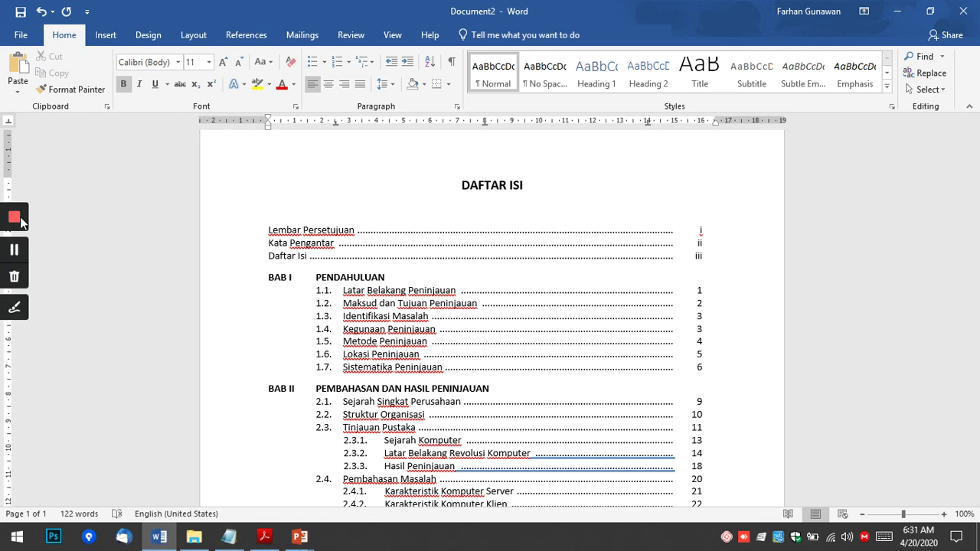